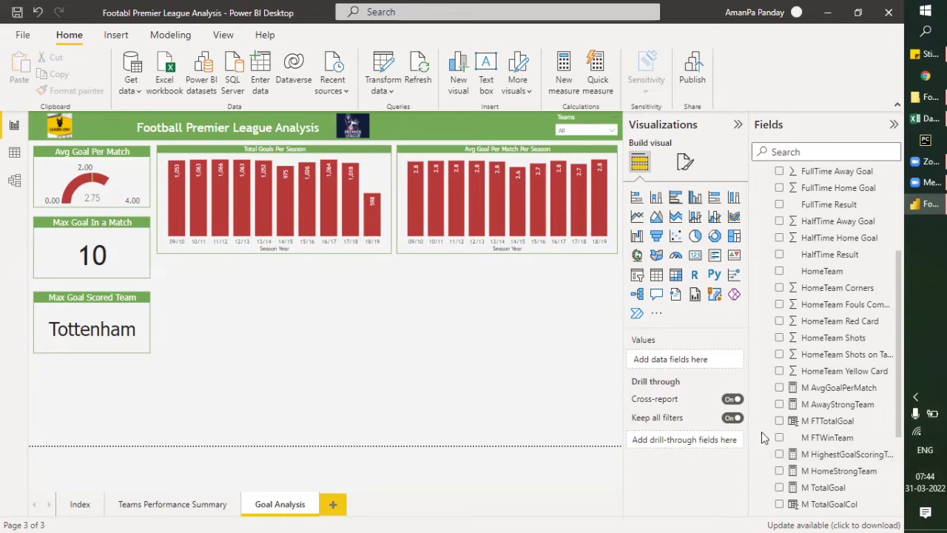
Try to create the measure M HighGoalDiff = ABS(data[FullTime Away Goal] - data[FullTime Home Goal]) in the Data table
{"action": "left_click", "coordinate": [825, 439]}
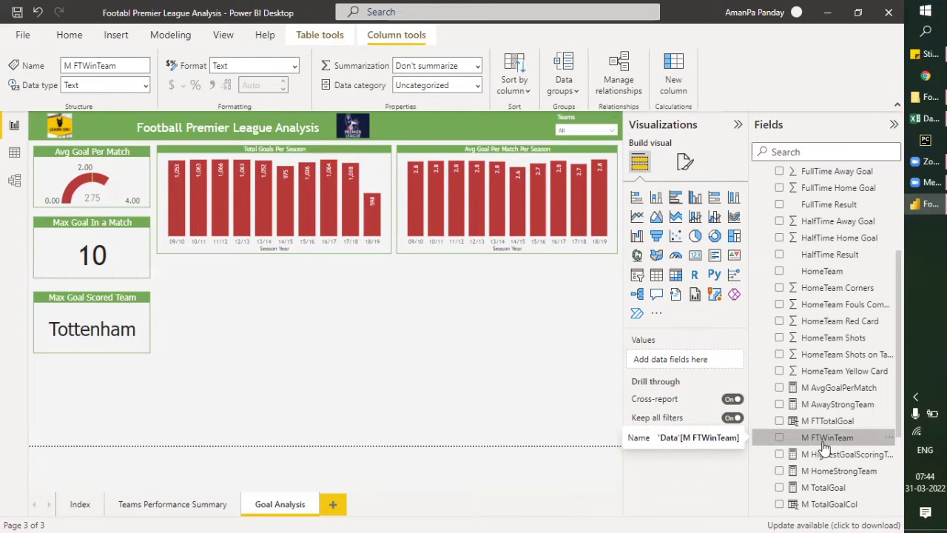
{"action": "right_click", "coordinate": [822, 441]}
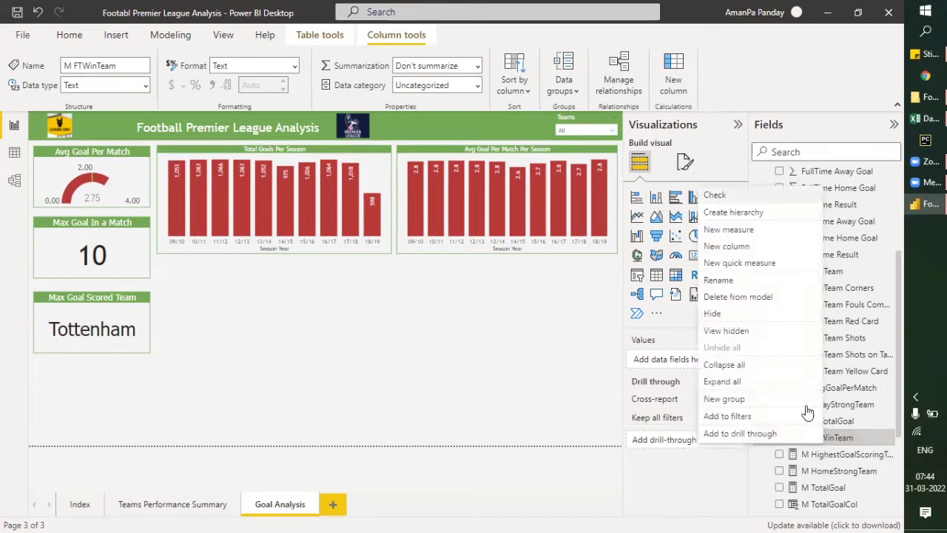
{"action": "key", "text": "Escape"}
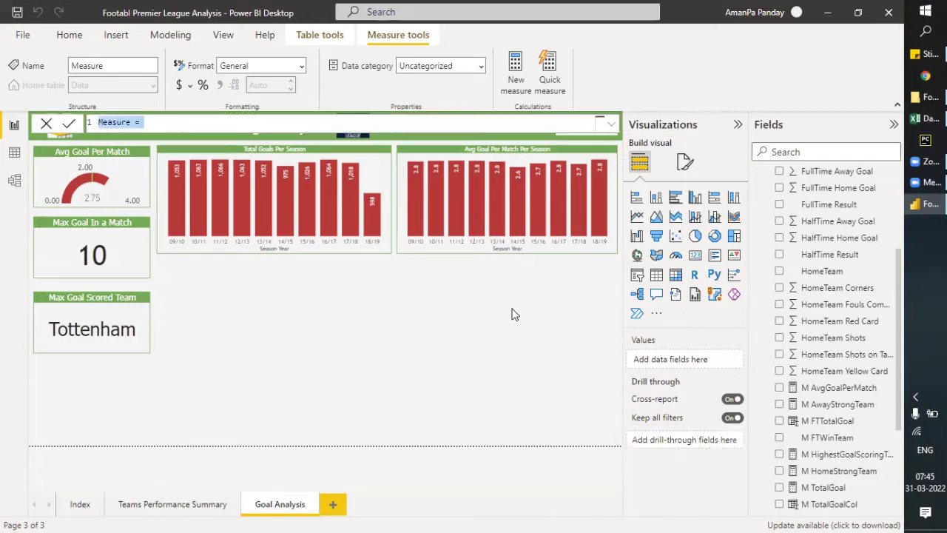
{"action": "type", "text": "M"}
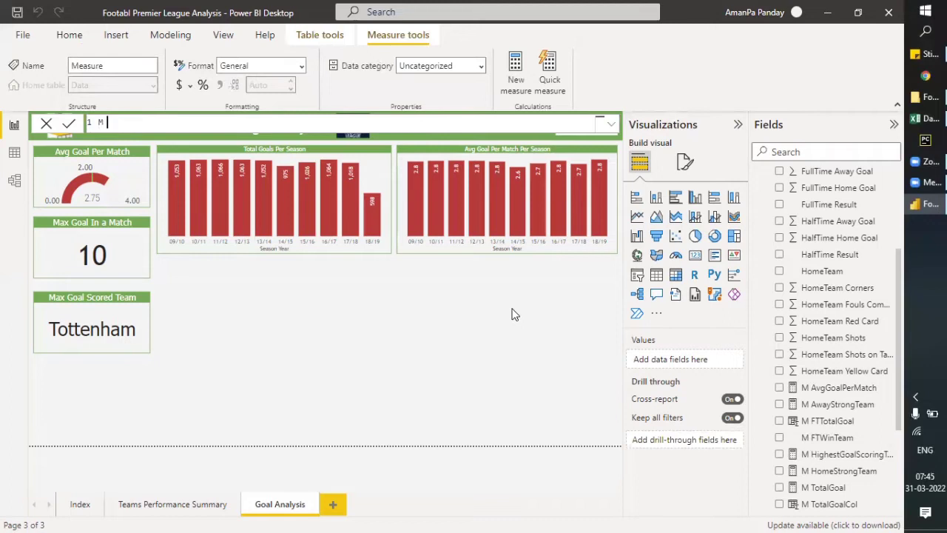
{"action": "type", "text": " HighGoalDiff = abs("}
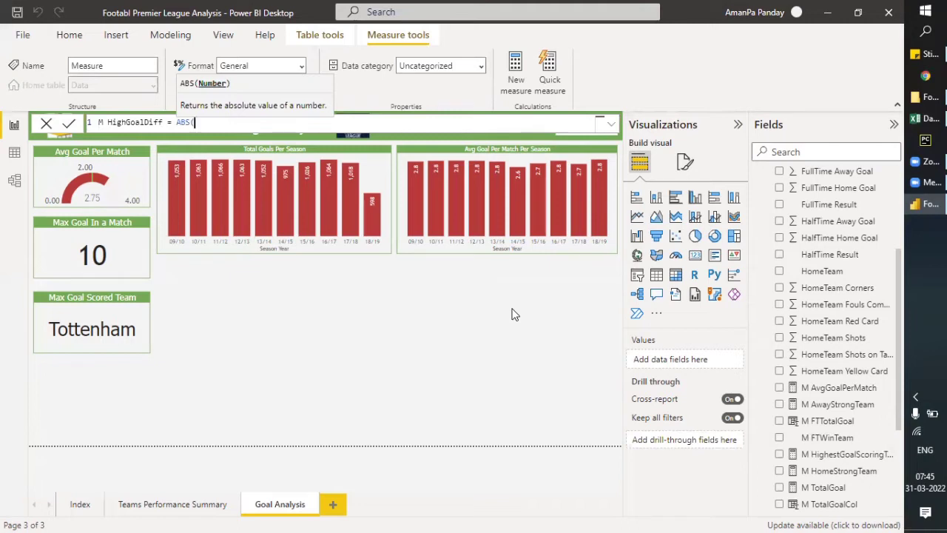
{"action": "type", "text": "data"}
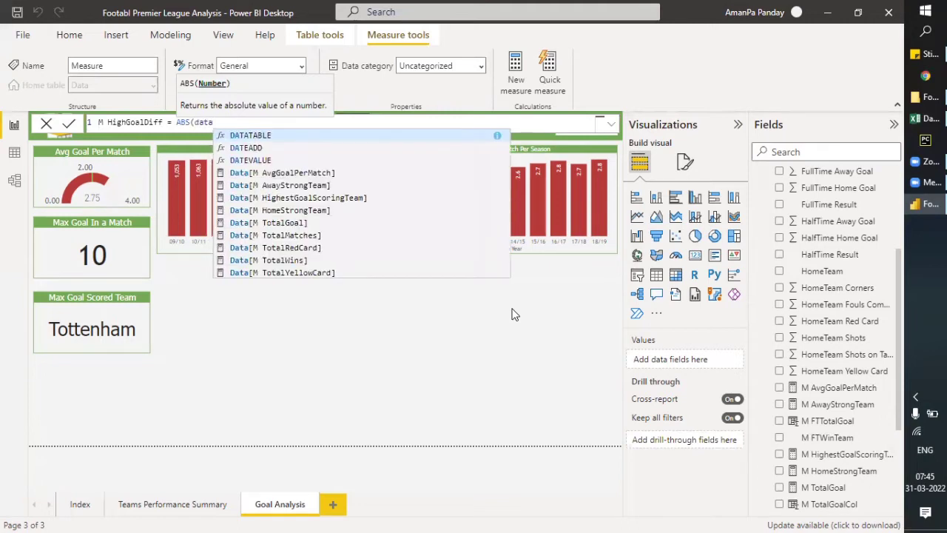
{"action": "type", "text": "["}
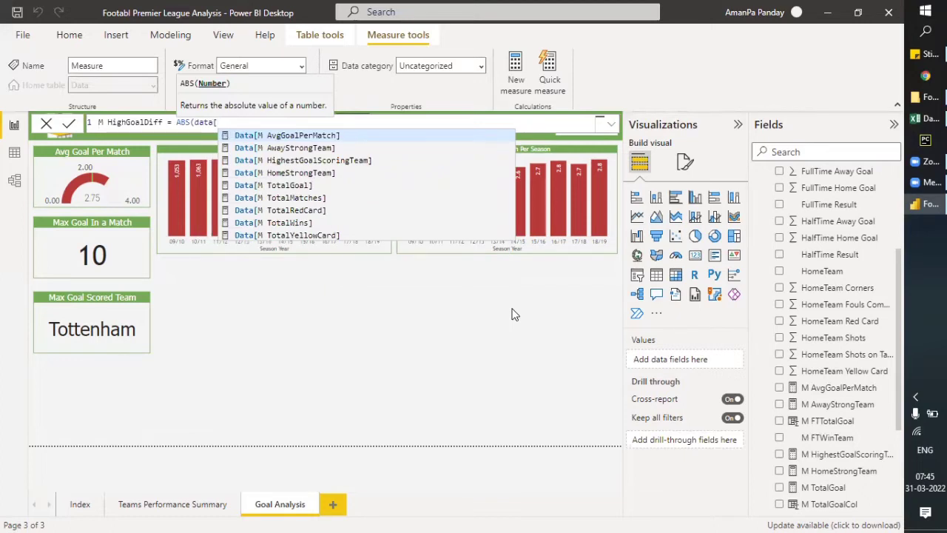
{"action": "type", "text": "Full"}
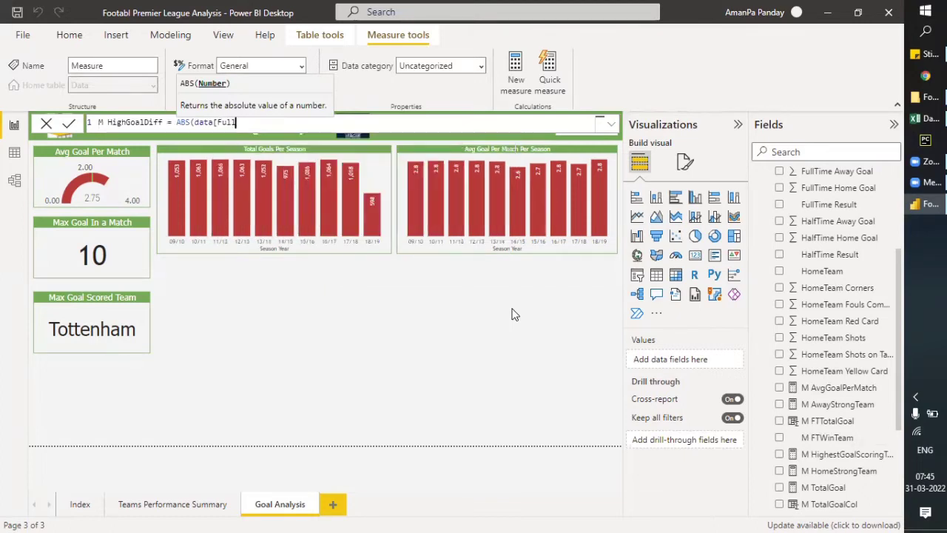
{"action": "type", "text": "Time Away Goal"}
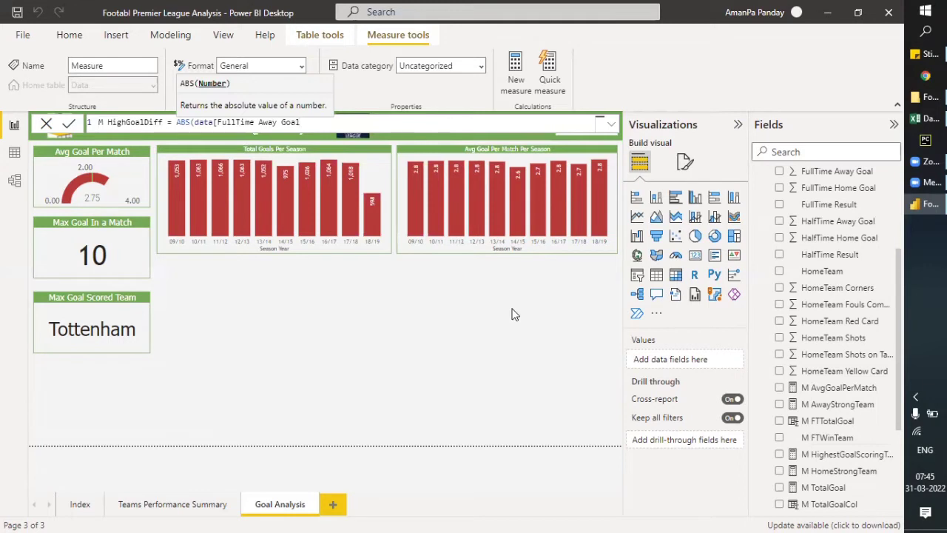
{"action": "type", "text": "]"}
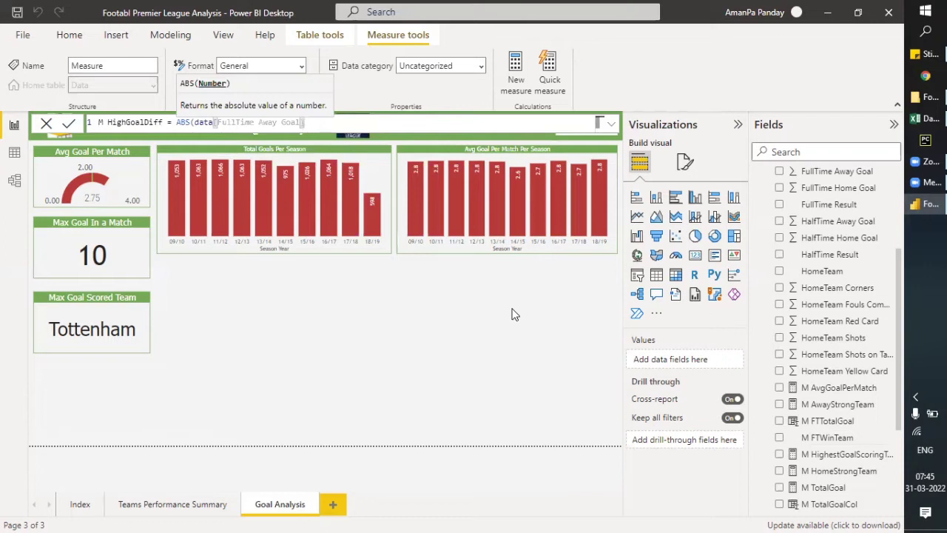
{"action": "type", "text": "] -"}
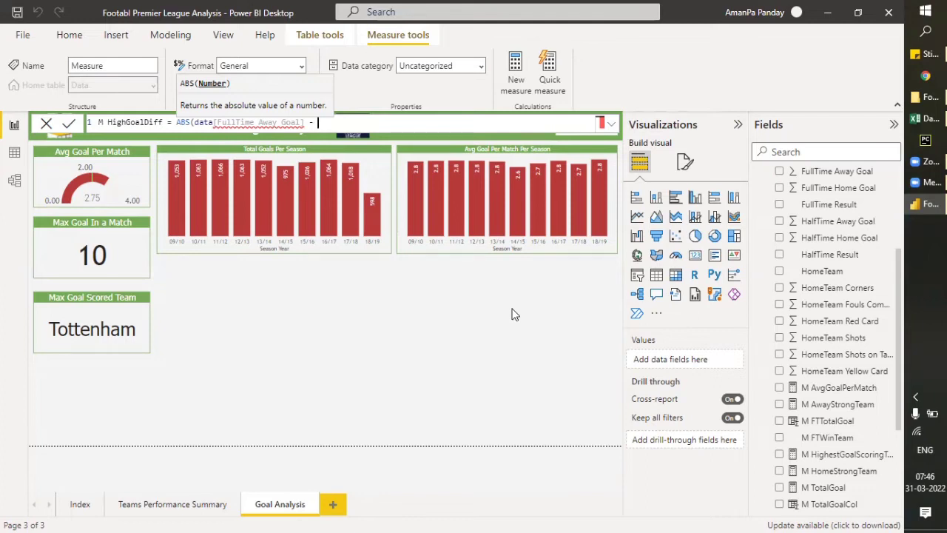
{"action": "type", "text": "data"}
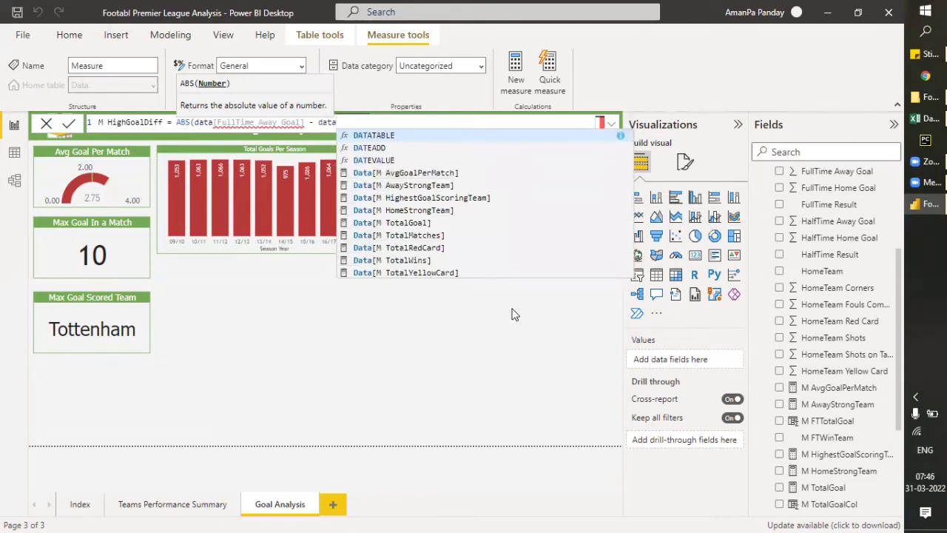
{"action": "type", "text": "[Full"}
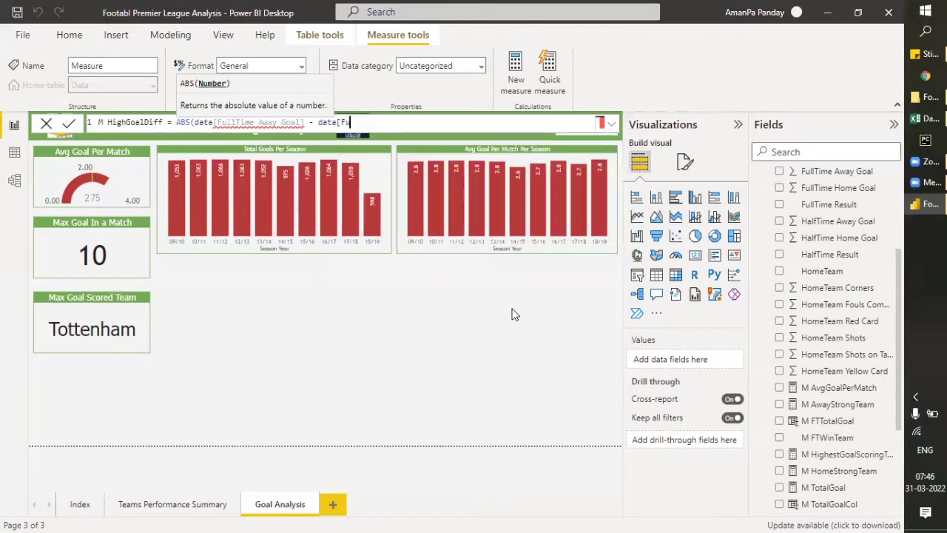
{"action": "type", "text": "Time Home Goal]"}
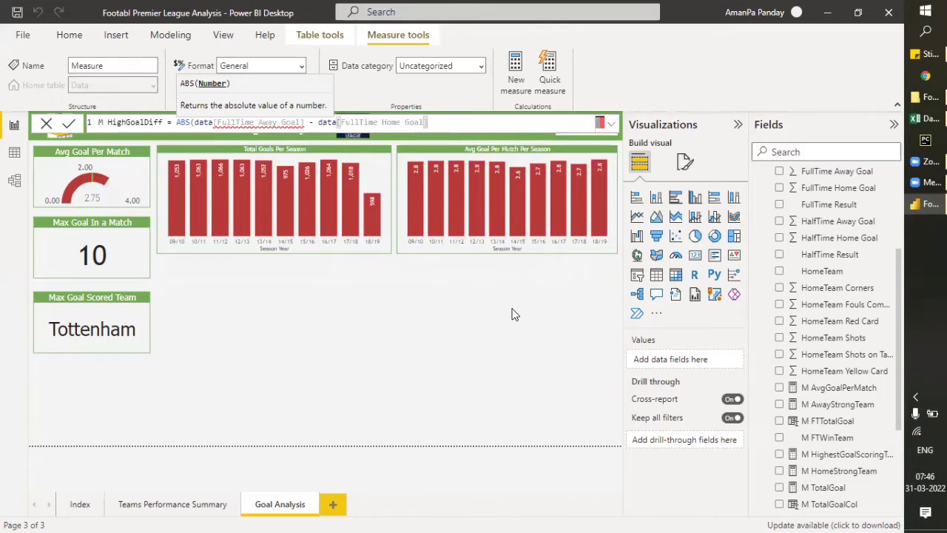
{"action": "type", "text": ")"}
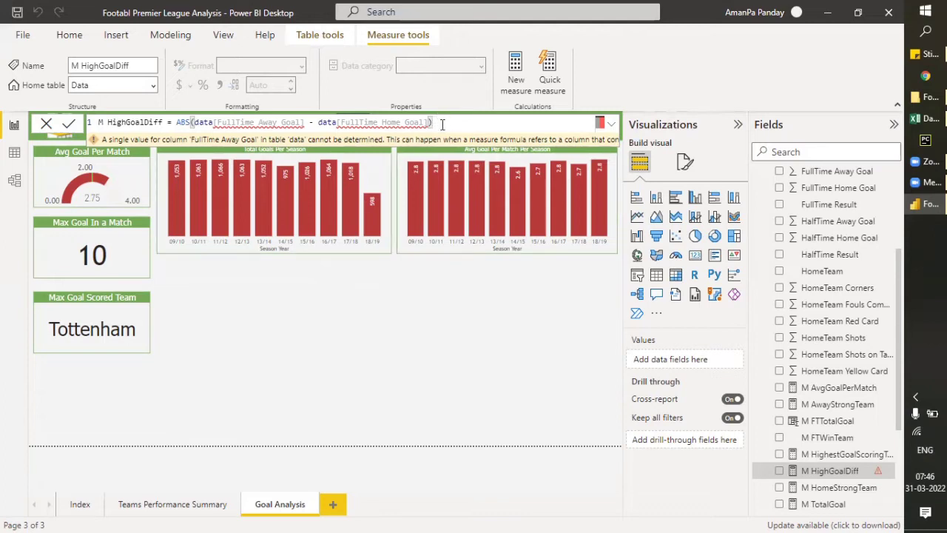
Copy the formula of the M HighGoalDiff measure and delete that measure from the model
{"action": "left_click_drag", "start_coordinate": [442, 122], "coordinate": [92, 132]}
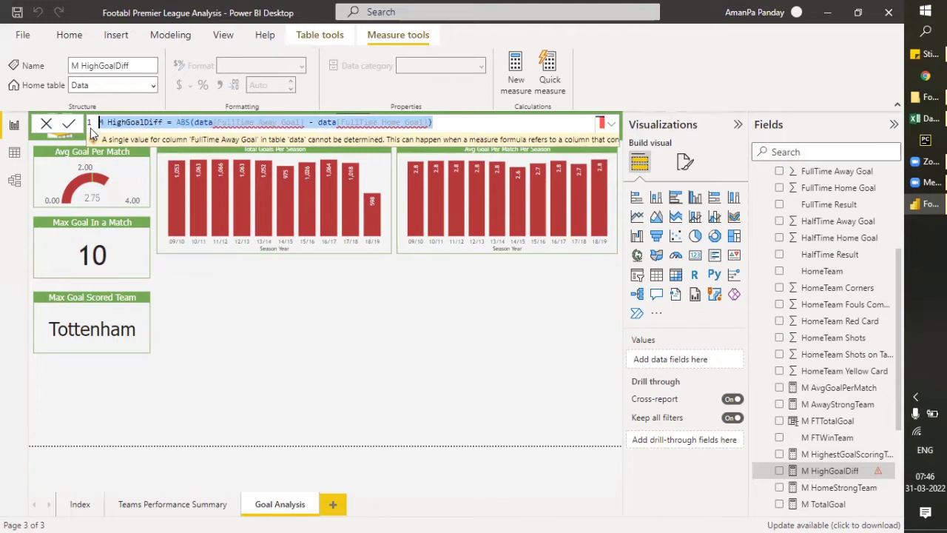
{"action": "right_click", "coordinate": [826, 469]}
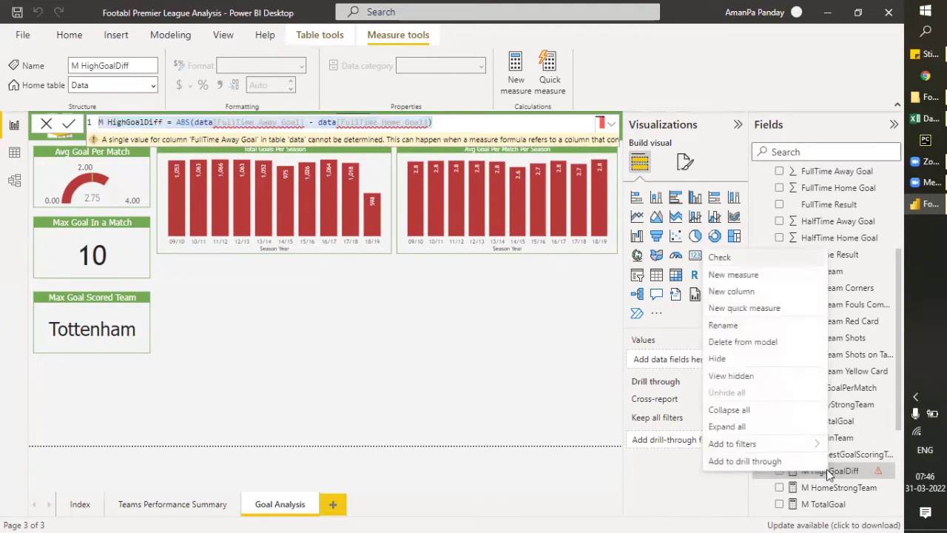
{"action": "left_click", "coordinate": [737, 342]}
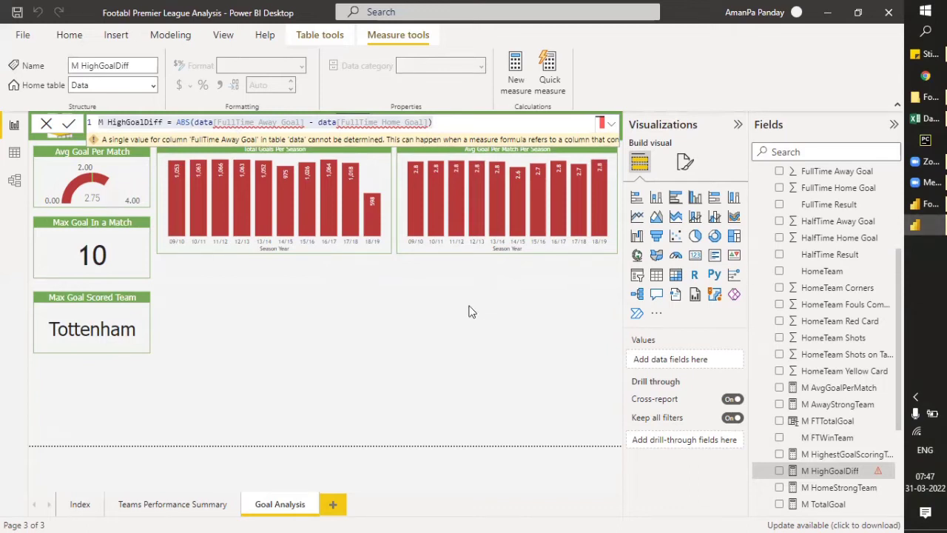
{"action": "key", "text": "Delete"}
{"action": "left_click", "coordinate": [524, 300]}
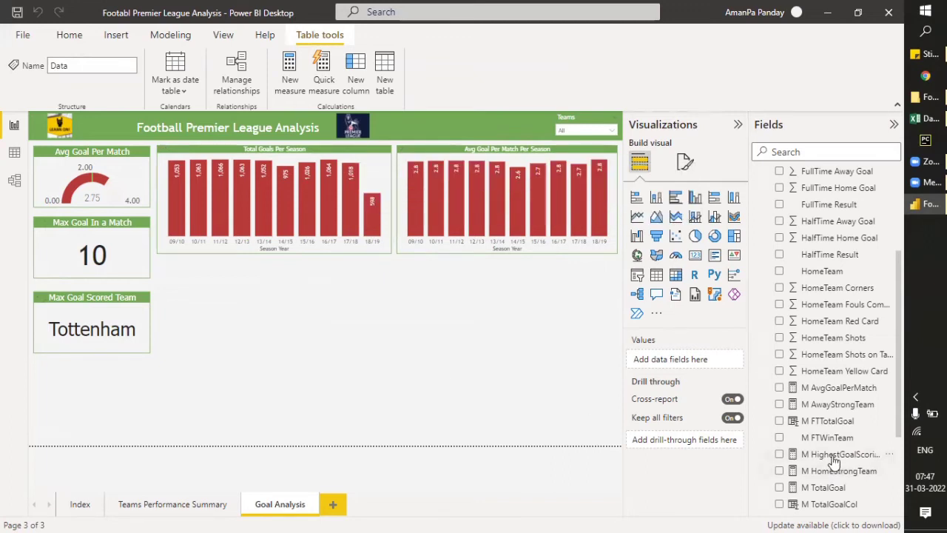
Examine the full-time home and away goal values in the rows of the Data table
{"action": "right_click", "coordinate": [834, 459]}
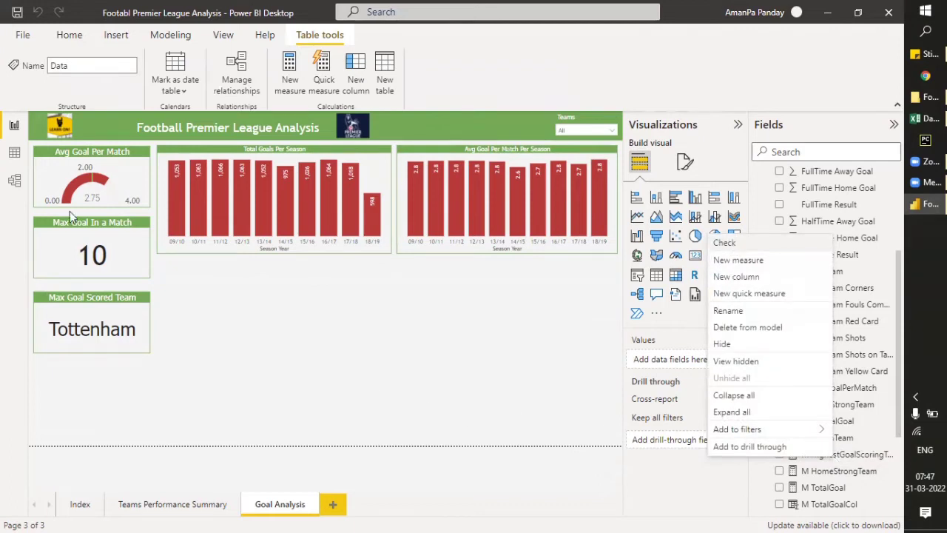
{"action": "left_click", "coordinate": [16, 153]}
{"action": "left_click", "coordinate": [16, 154]}
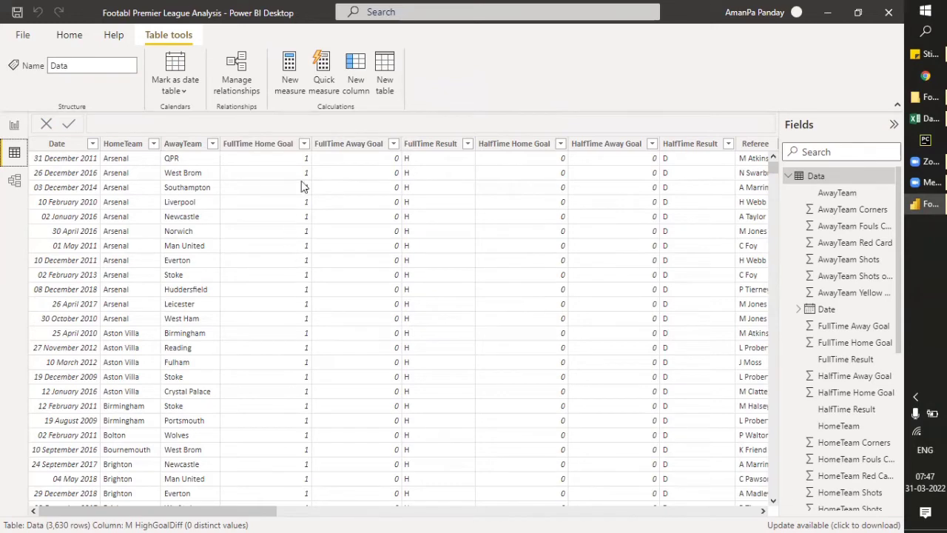
{"action": "scroll", "coordinate": [321, 259], "scroll_direction": "down", "scroll_amount": 6}
{"action": "scroll", "coordinate": [320, 268], "scroll_direction": "down", "scroll_amount": 20}
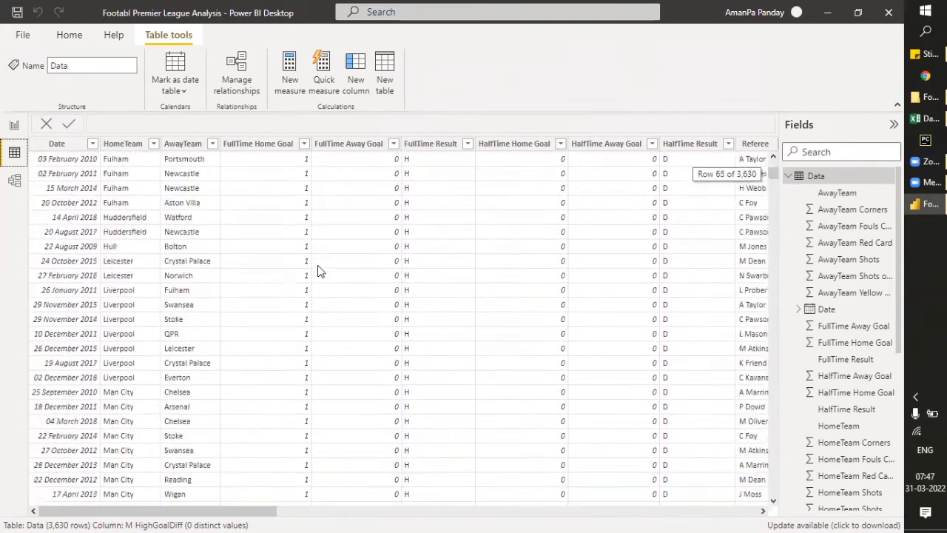
{"action": "scroll", "coordinate": [319, 268], "scroll_direction": "down", "scroll_amount": 20}
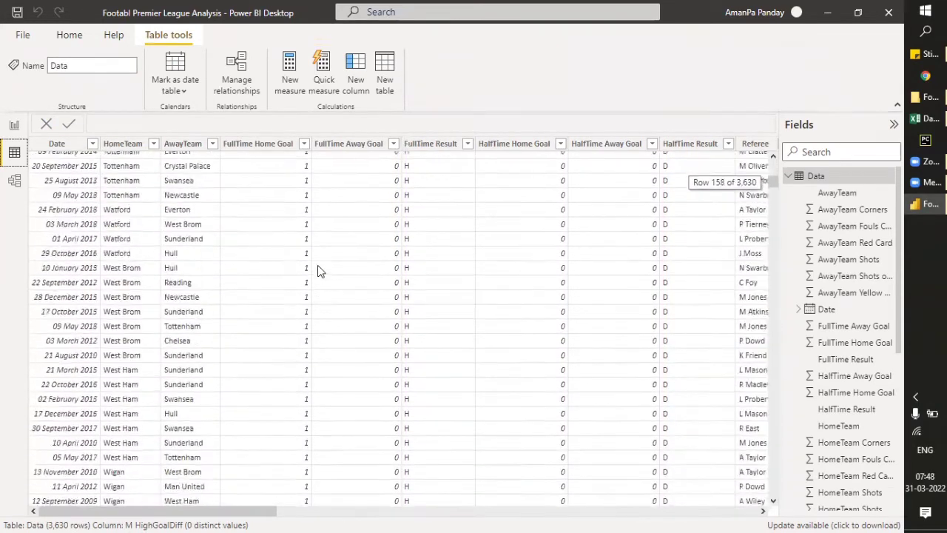
{"action": "scroll", "coordinate": [357, 222], "scroll_direction": "down", "scroll_amount": 8}
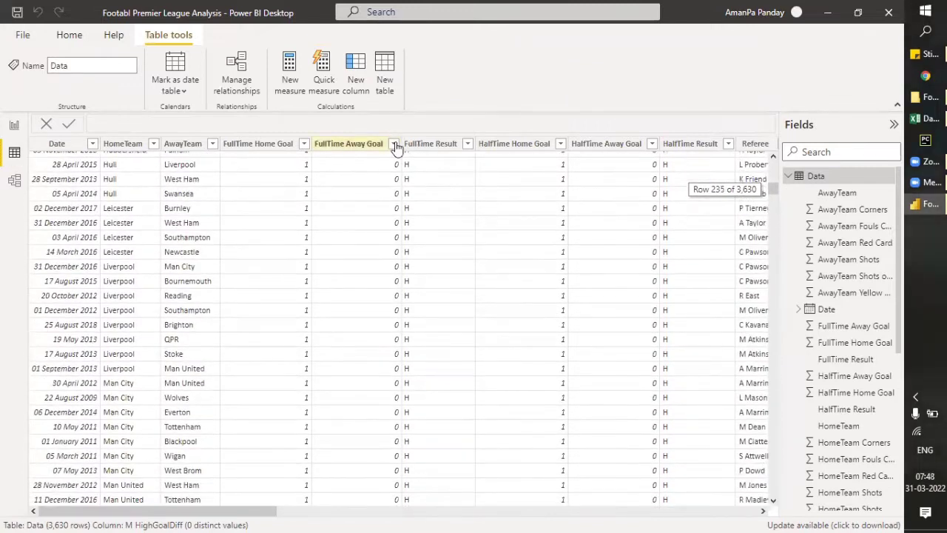
Filter the FullTime Away Goal column to show only the values 6 and 7
{"action": "left_click", "coordinate": [359, 259]}
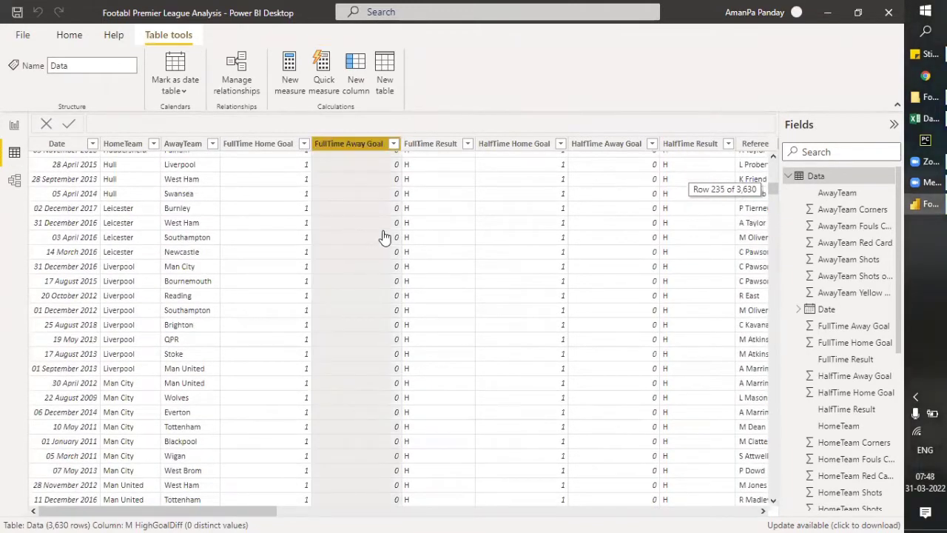
{"action": "left_click", "coordinate": [394, 144]}
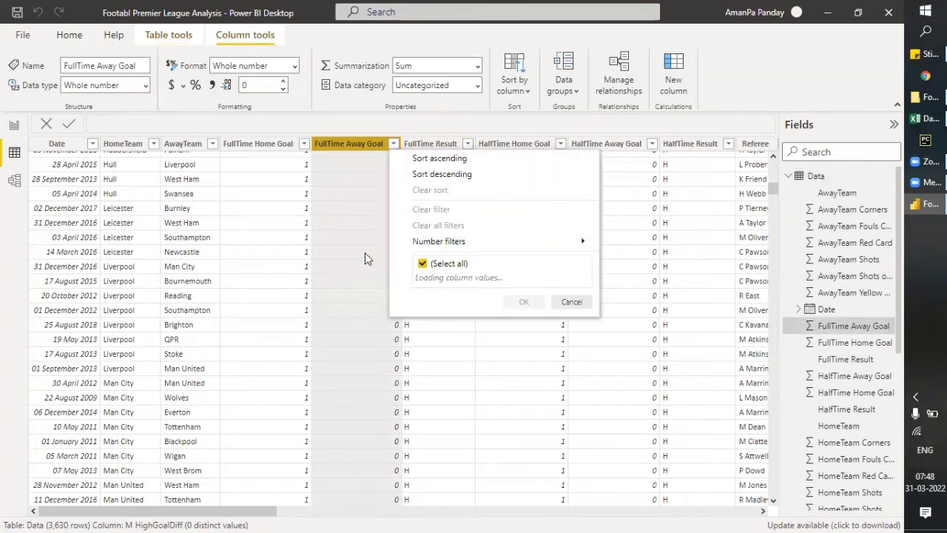
{"action": "left_click", "coordinate": [423, 263]}
{"action": "left_click", "coordinate": [423, 350]}
{"action": "left_click", "coordinate": [423, 363]}
{"action": "left_click", "coordinate": [524, 386]}
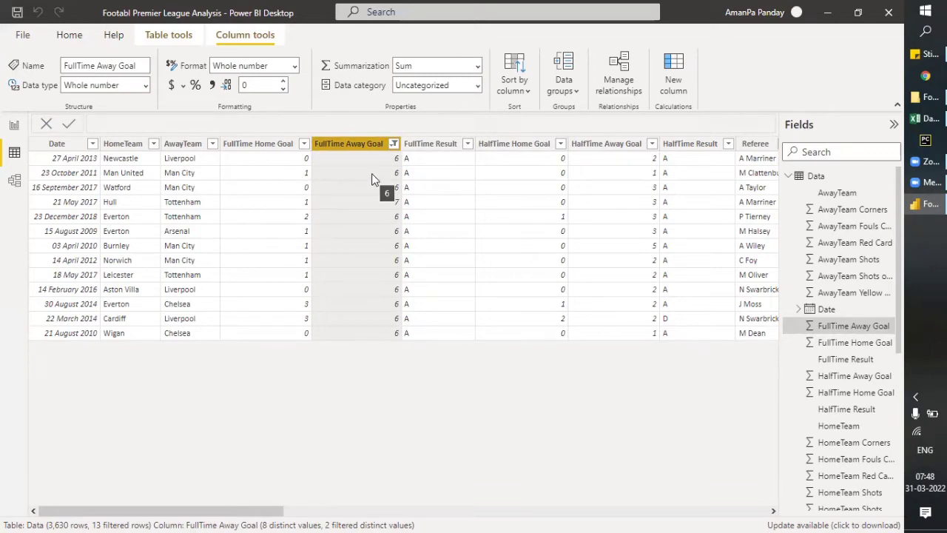
Remove the FullTime Away Goal filter by selecting all of its values again
{"action": "left_click", "coordinate": [396, 144]}
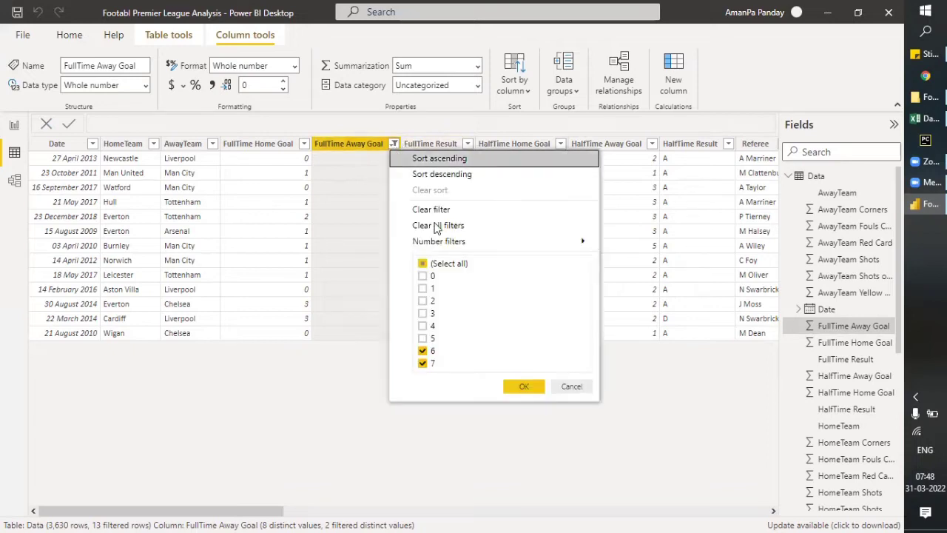
{"action": "left_click", "coordinate": [423, 264]}
{"action": "left_click", "coordinate": [423, 263]}
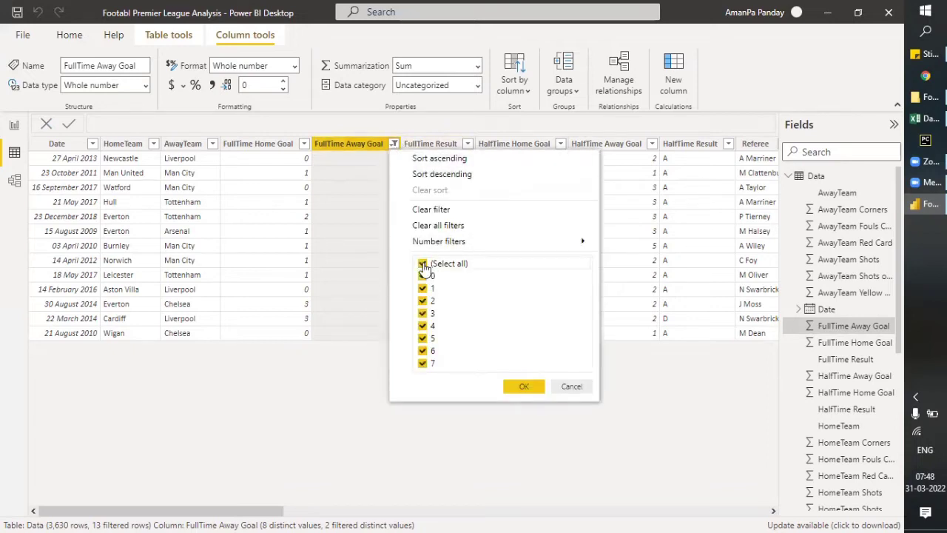
{"action": "left_click", "coordinate": [521, 387]}
Return to the report and add the calculated column M HighGoalDiff = ABS(data[FullTime Away Goal] - data[FullTime Home Goal])
{"action": "left_click", "coordinate": [16, 125]}
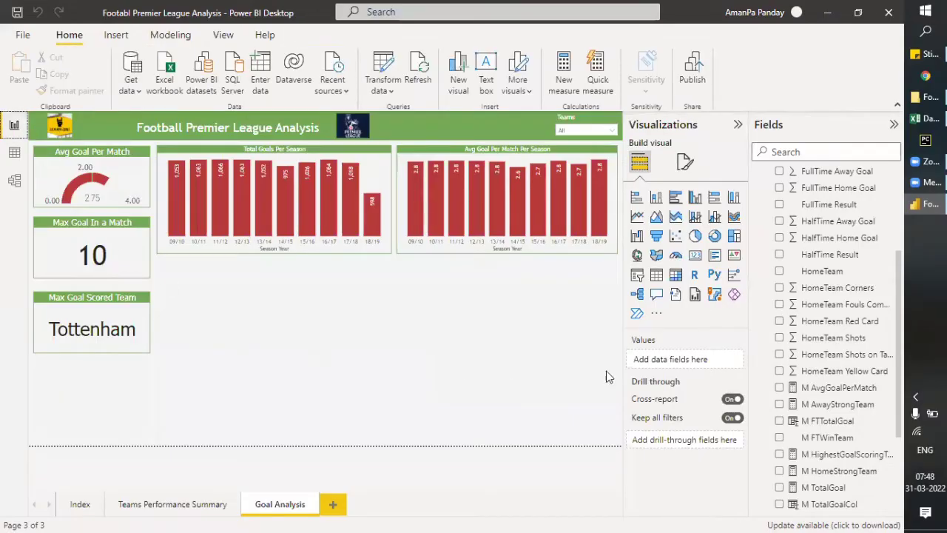
{"action": "right_click", "coordinate": [825, 294]}
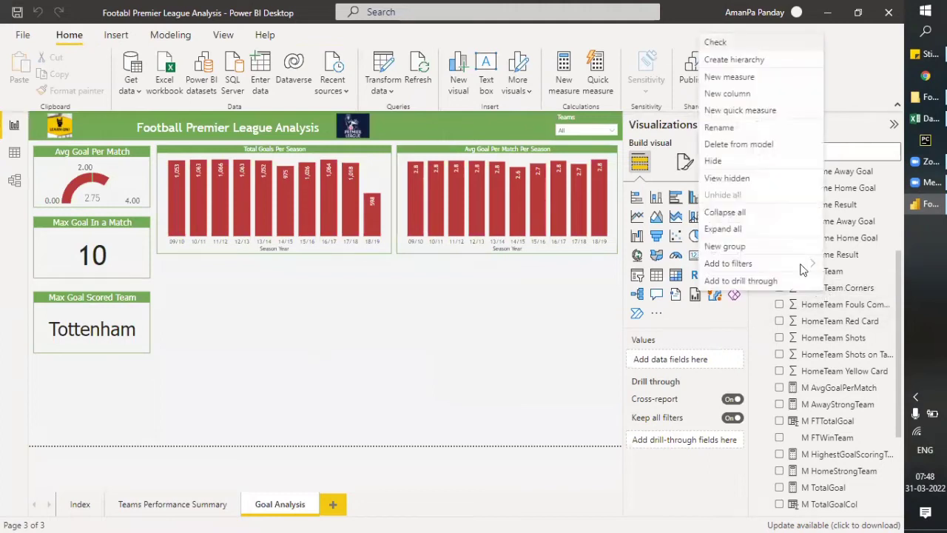
{"action": "key", "text": "Escape"}
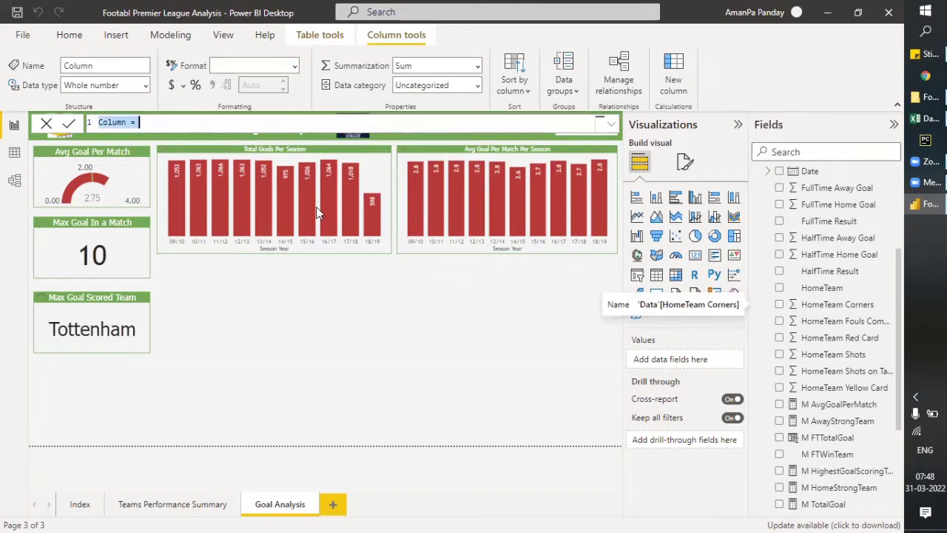
{"action": "type", "text": "M HighGoalDiff = ABS(data[FullTime Away Goal] - data[FullTime Home Goal])"}
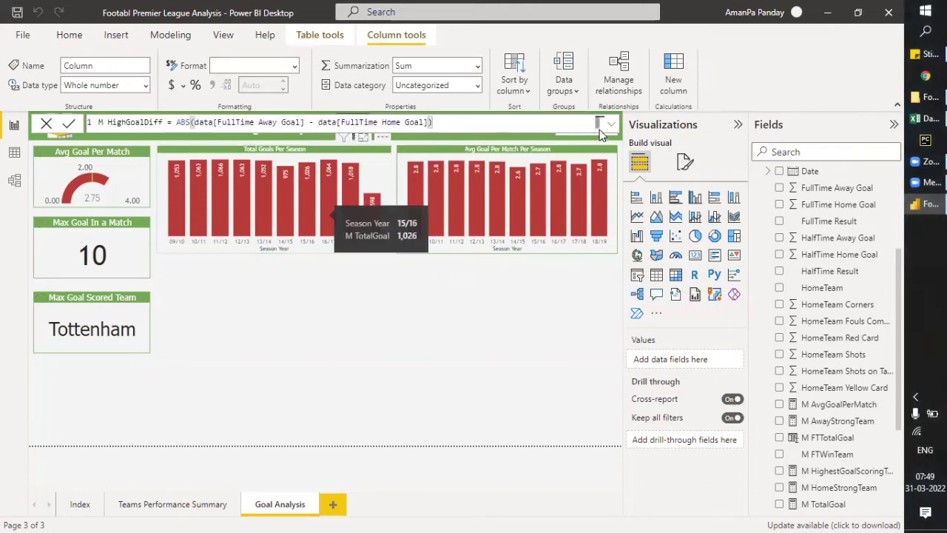
{"action": "key", "text": "Return"}
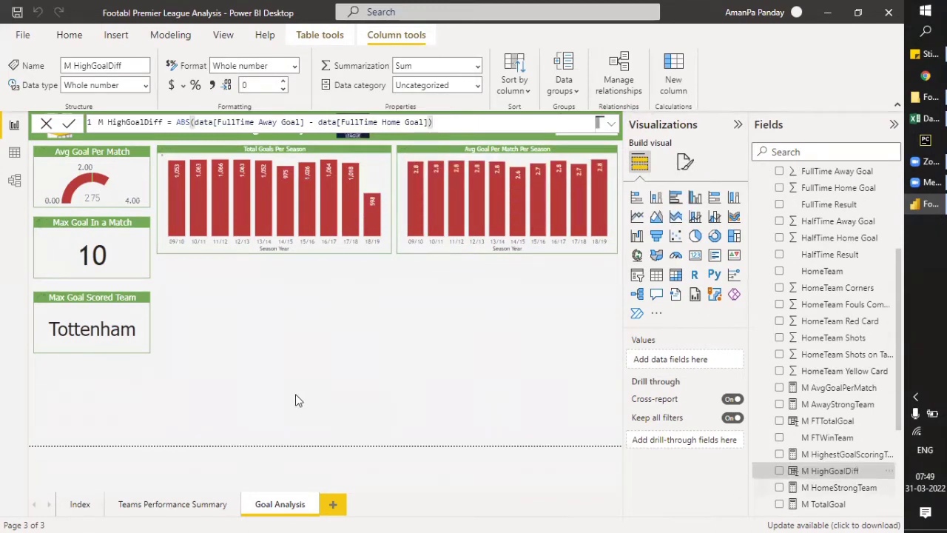
{"action": "left_click", "coordinate": [239, 292]}
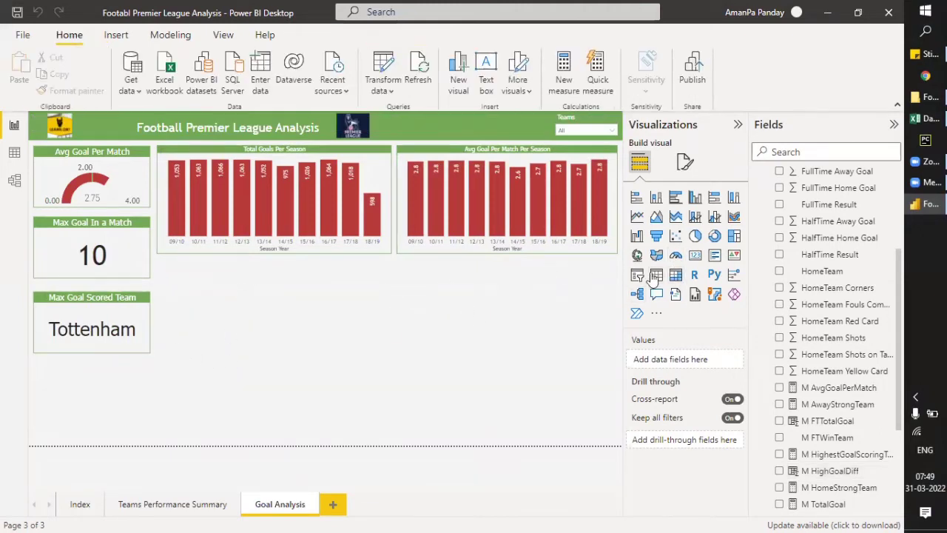
Add an empty table visual to the Goal Analysis page and enlarge it to fill the space beneath the Total Goals Per Season chart
{"action": "left_click", "coordinate": [655, 279]}
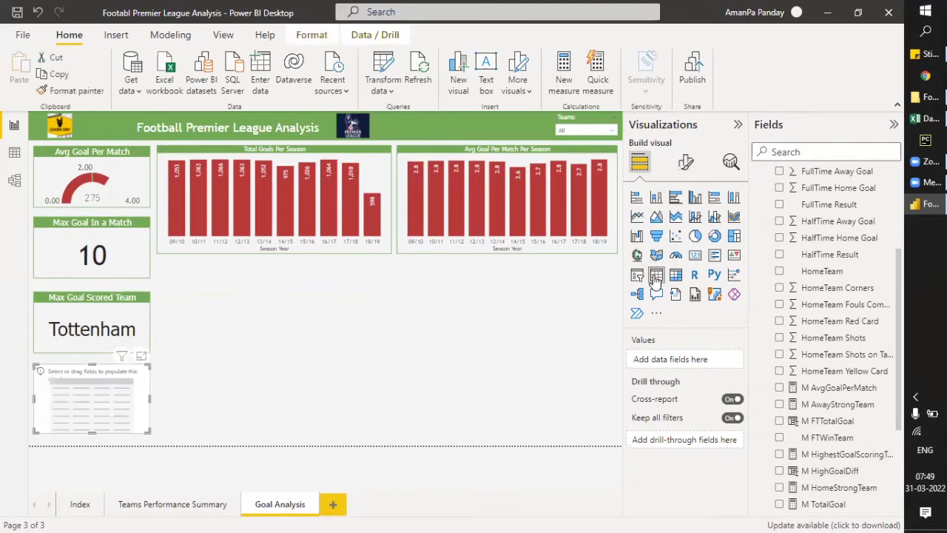
{"action": "left_click_drag", "start_coordinate": [145, 377], "coordinate": [267, 275]}
{"action": "left_click_drag", "start_coordinate": [272, 326], "coordinate": [401, 446]}
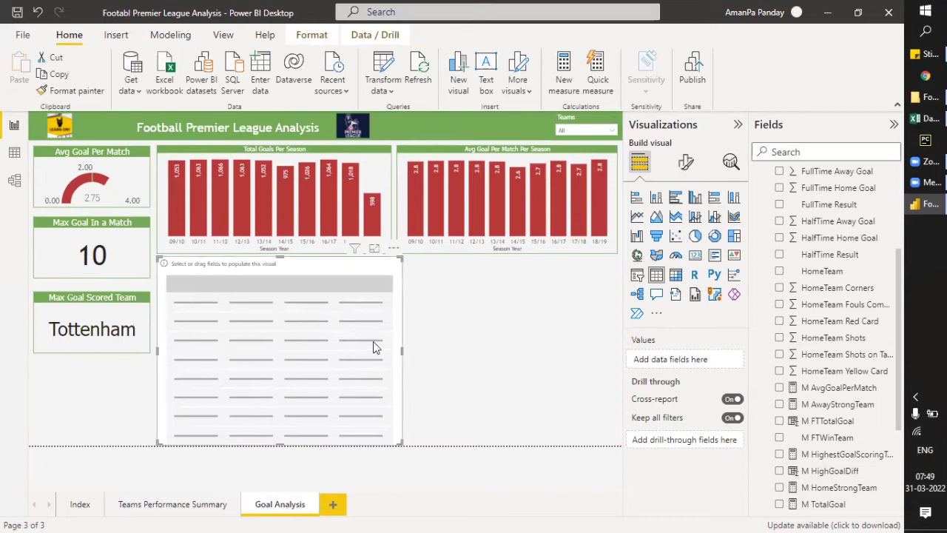
Add the Year, Month and Day levels of the Date hierarchy to the new table, leaving out Quarter
{"action": "scroll", "coordinate": [806, 344], "scroll_direction": "up", "scroll_amount": 3}
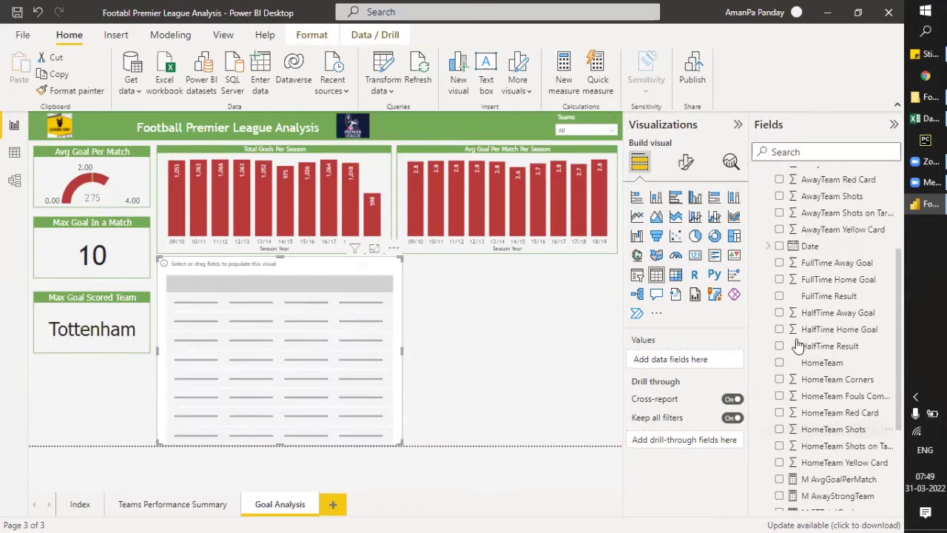
{"action": "scroll", "coordinate": [807, 344], "scroll_direction": "down", "scroll_amount": 3}
{"action": "scroll", "coordinate": [792, 311], "scroll_direction": "up", "scroll_amount": 2}
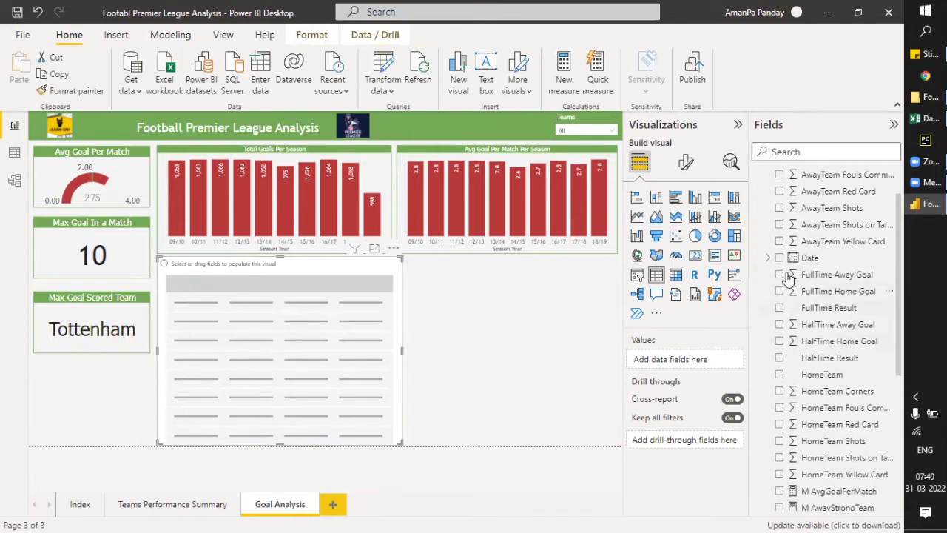
{"action": "left_click", "coordinate": [770, 259]}
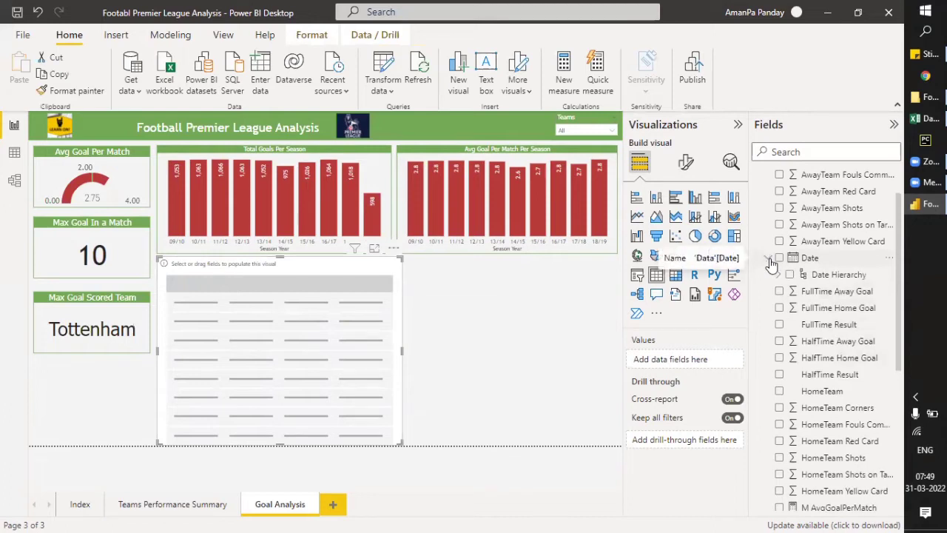
{"action": "left_click", "coordinate": [779, 275]}
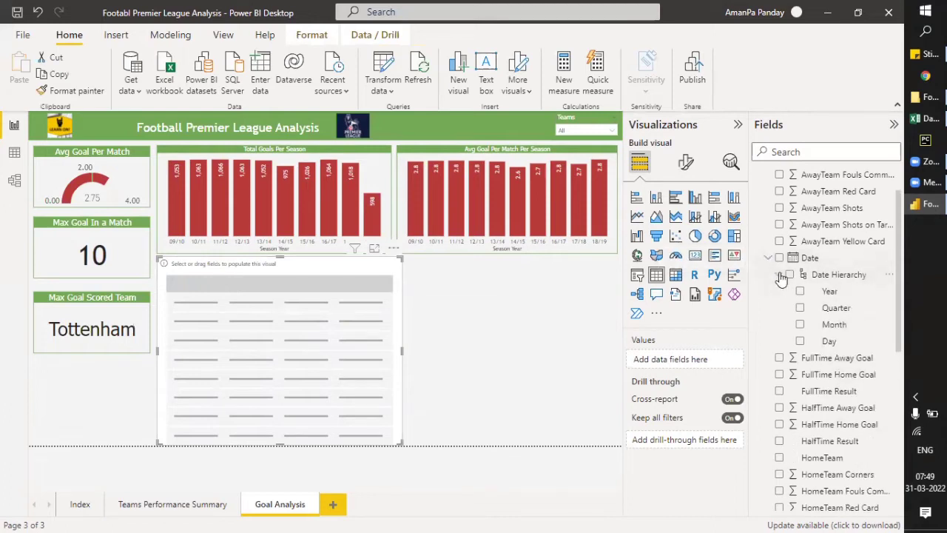
{"action": "left_click", "coordinate": [799, 291]}
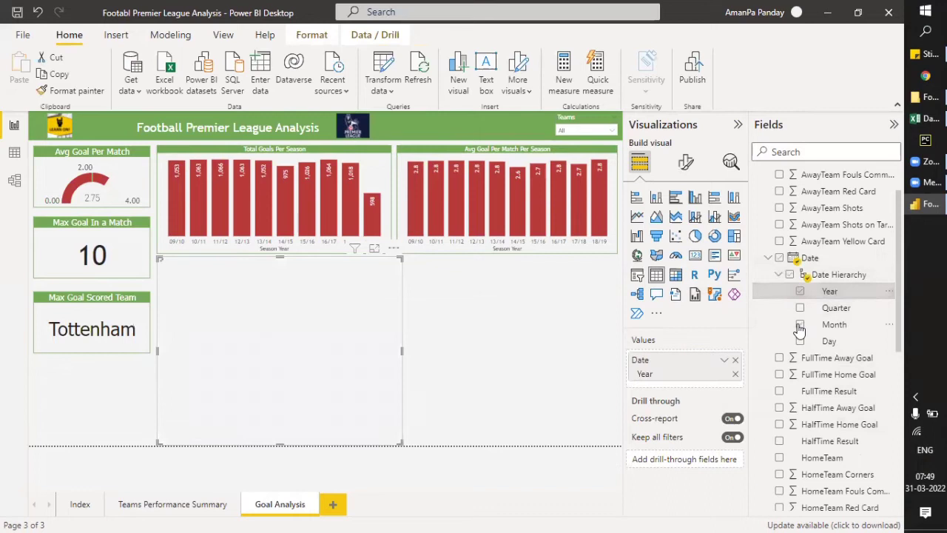
{"action": "left_click", "coordinate": [801, 342]}
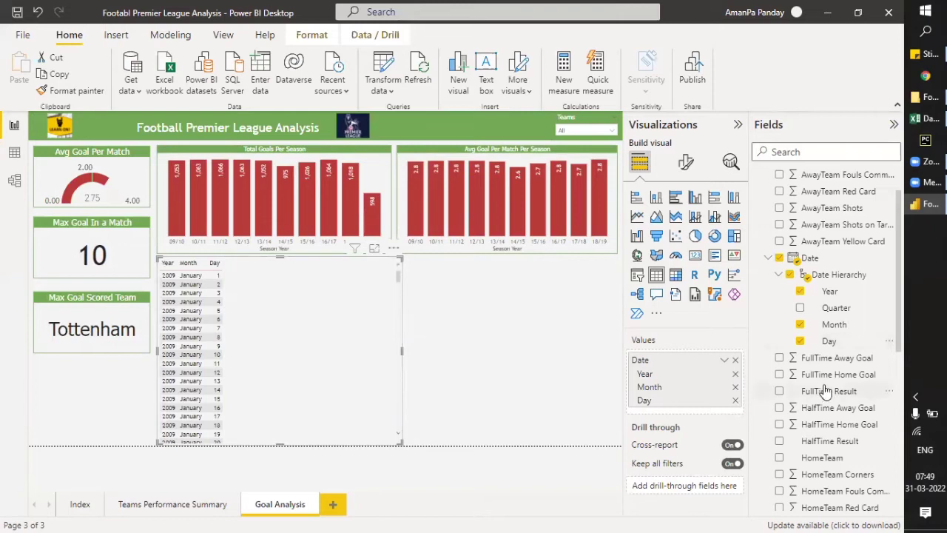
Add the M FTWinTeam and M HighGoalDiff fields to the table and narrow the visual to fit its columns
{"action": "scroll", "coordinate": [826, 392], "scroll_direction": "down", "scroll_amount": 1}
{"action": "scroll", "coordinate": [827, 392], "scroll_direction": "down", "scroll_amount": 3}
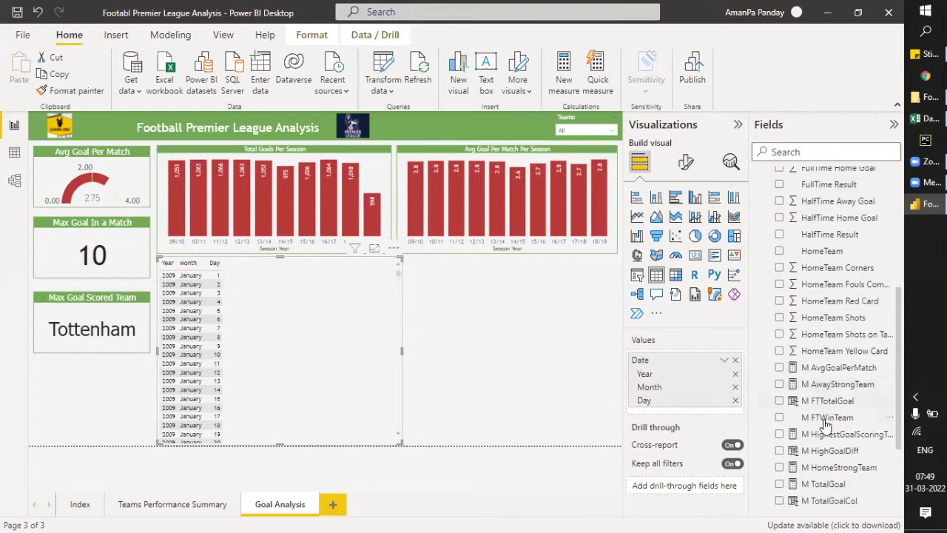
{"action": "left_click", "coordinate": [779, 419]}
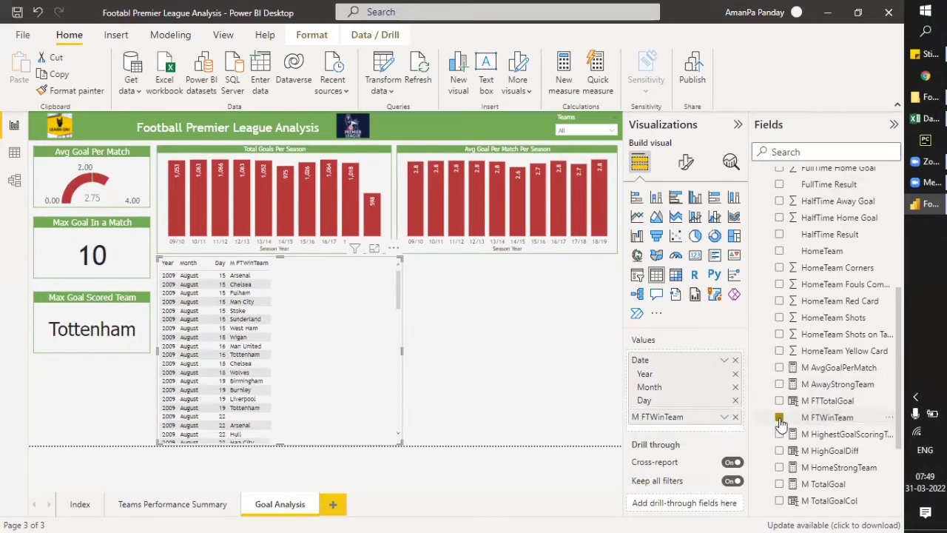
{"action": "scroll", "coordinate": [781, 422], "scroll_direction": "down", "scroll_amount": 3}
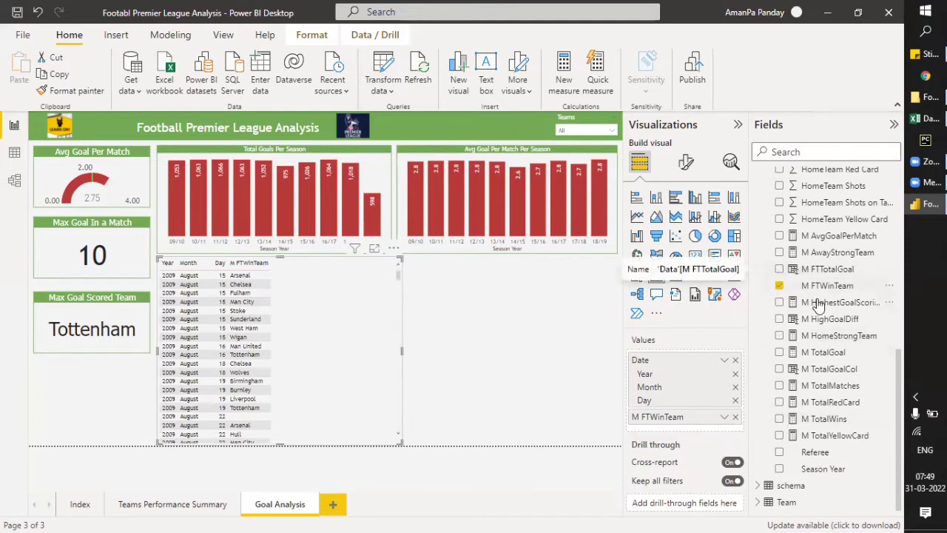
{"action": "left_click", "coordinate": [779, 319]}
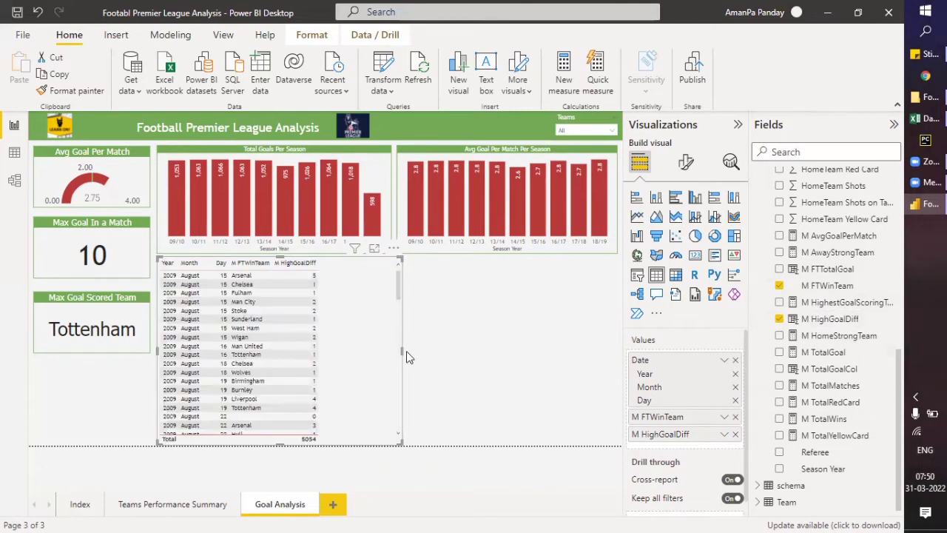
{"action": "left_click_drag", "start_coordinate": [405, 354], "coordinate": [331, 345]}
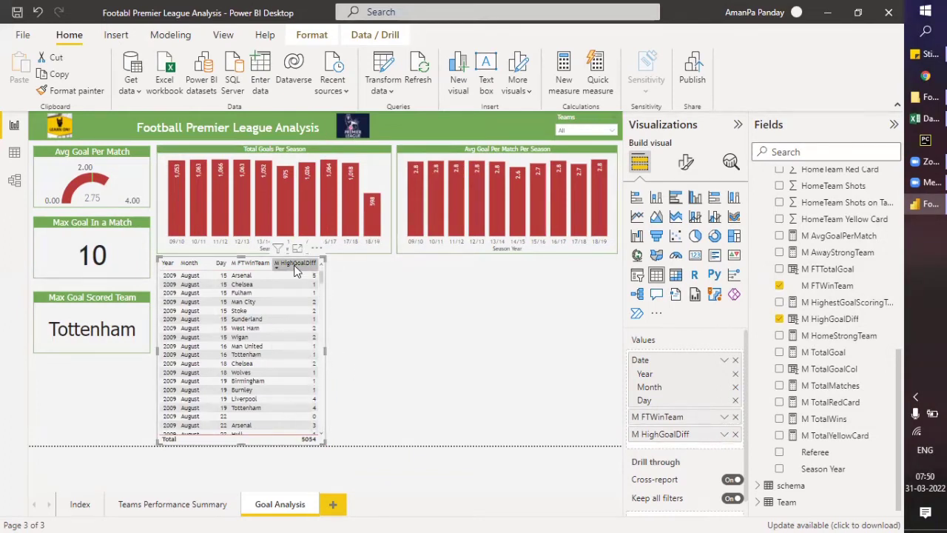
Sort the table by M HighGoalDiff in descending order and rename that column for this visual as Goal Diff
{"action": "left_click", "coordinate": [296, 267]}
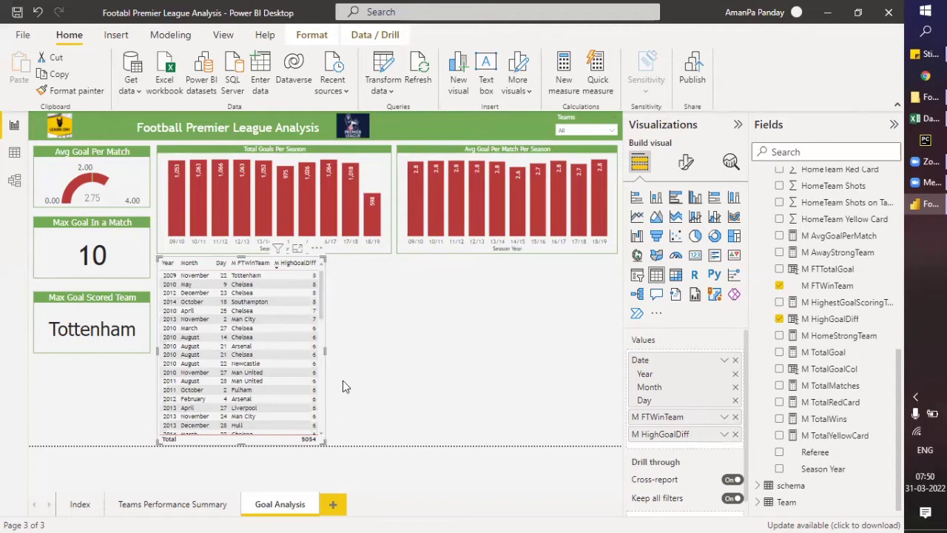
{"action": "double_click", "coordinate": [662, 435]}
{"action": "key", "text": "Home"}
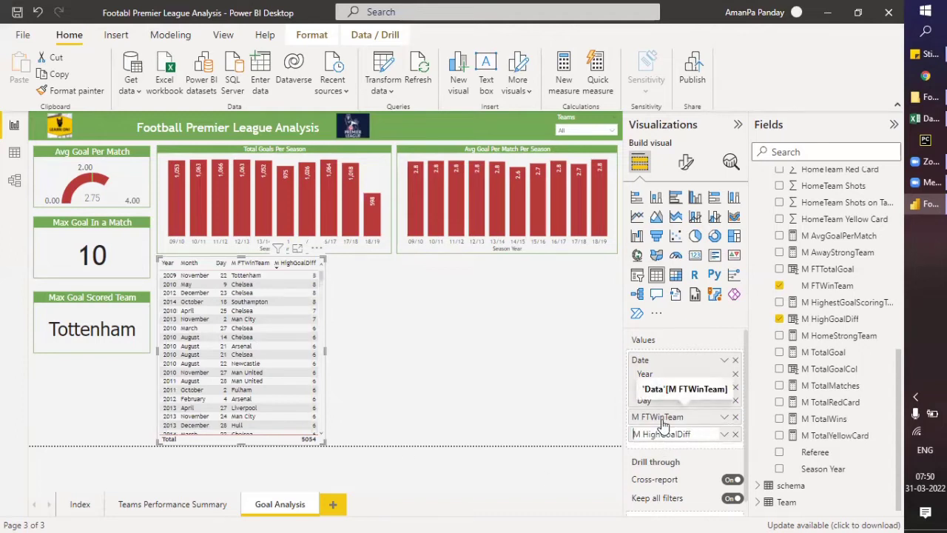
{"action": "key", "text": "Delete"}
{"action": "key", "text": "Delete"}
{"action": "key", "text": "Delete"}
{"action": "key", "text": "Delete"}
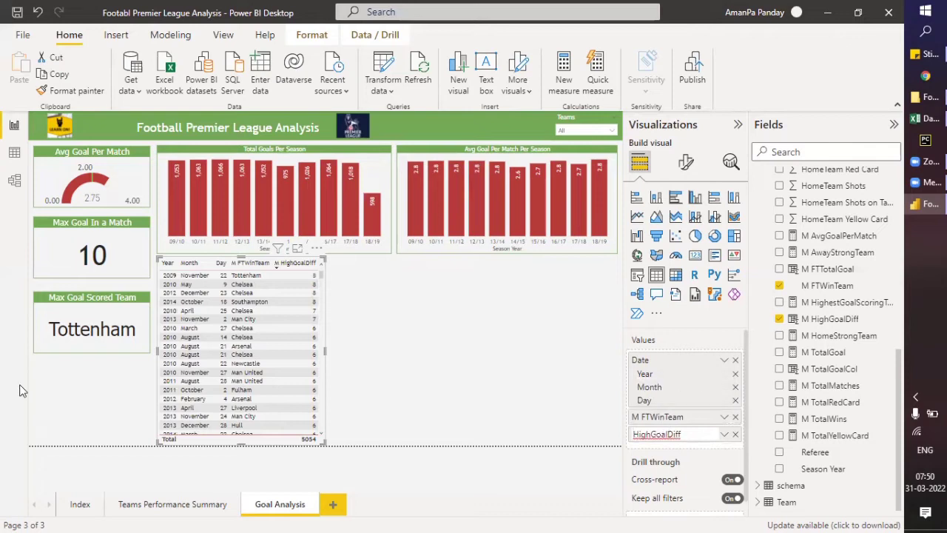
{"action": "key", "text": "Delete"}
{"action": "key", "text": "Delete"}
{"action": "key", "text": "Return"}
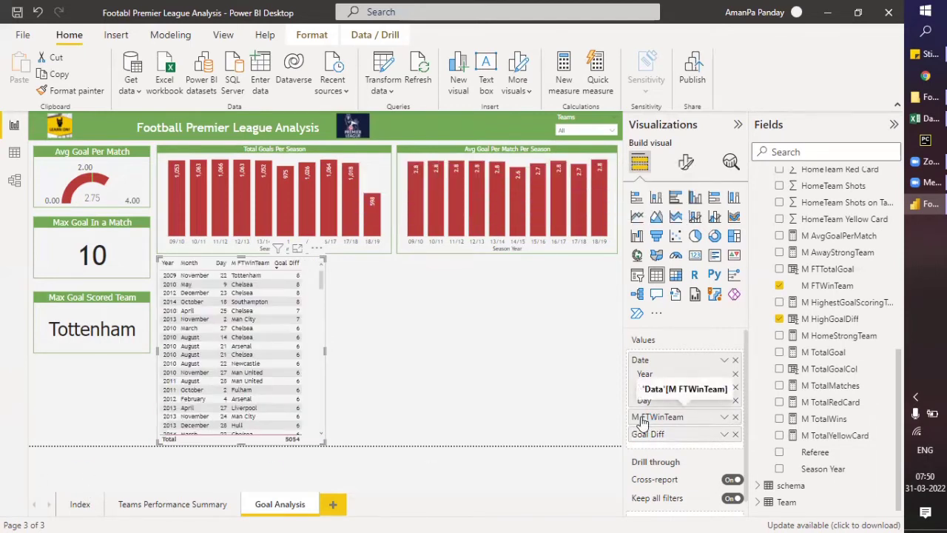
Rename the table's M FTWinTeam column as Win Team and narrow the visual to fit the shorter headers
{"action": "double_click", "coordinate": [641, 417]}
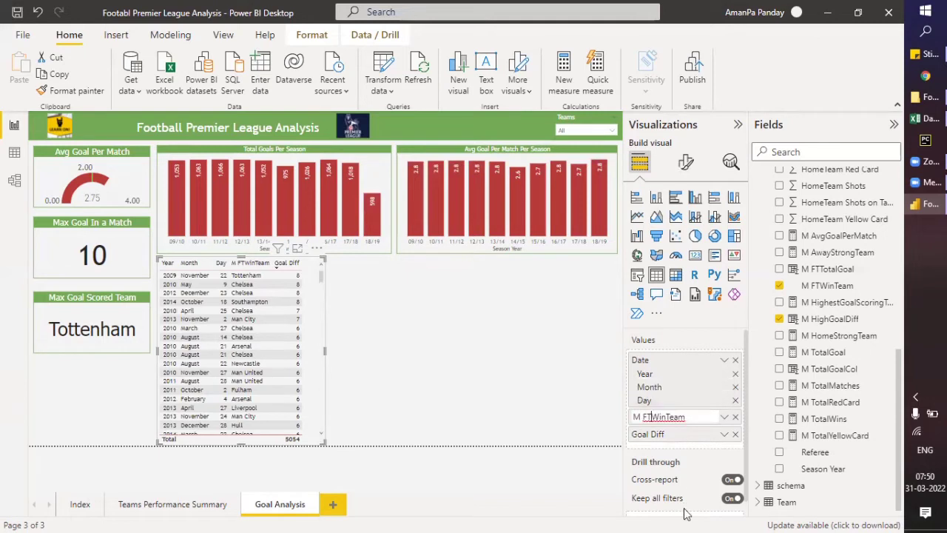
{"action": "key", "text": "BackSpace"}
{"action": "key", "text": "BackSpace"}
{"action": "key", "text": "BackSpace"}
{"action": "key", "text": "BackSpace"}
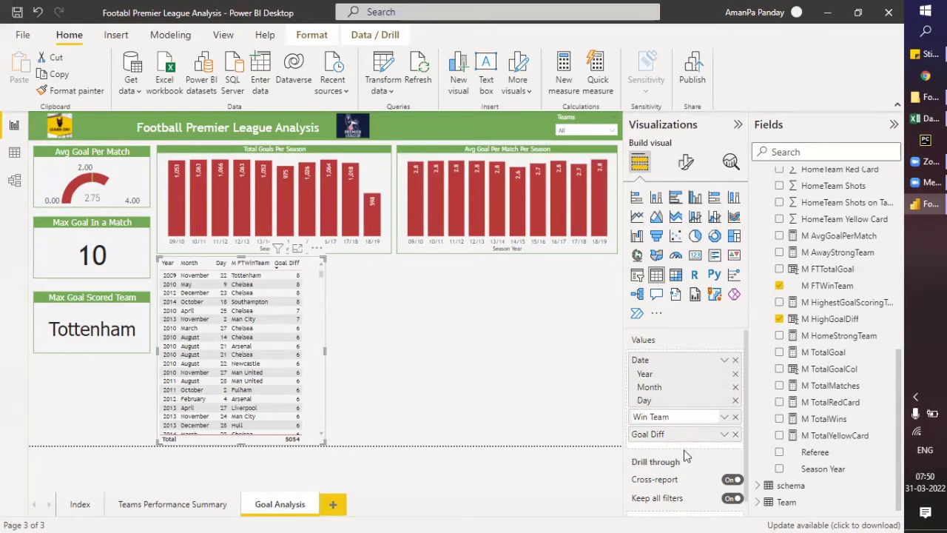
{"action": "key", "text": "Return"}
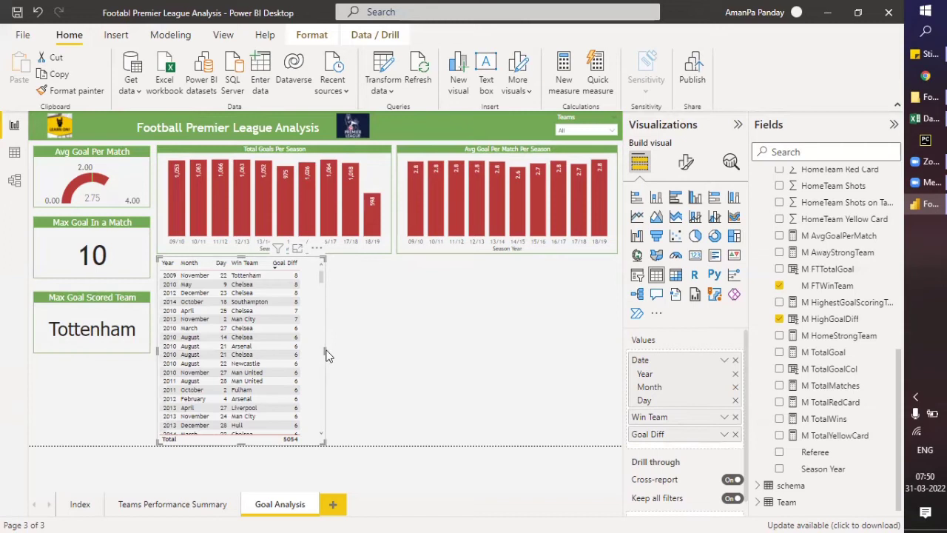
{"action": "left_click_drag", "start_coordinate": [326, 352], "coordinate": [307, 348]}
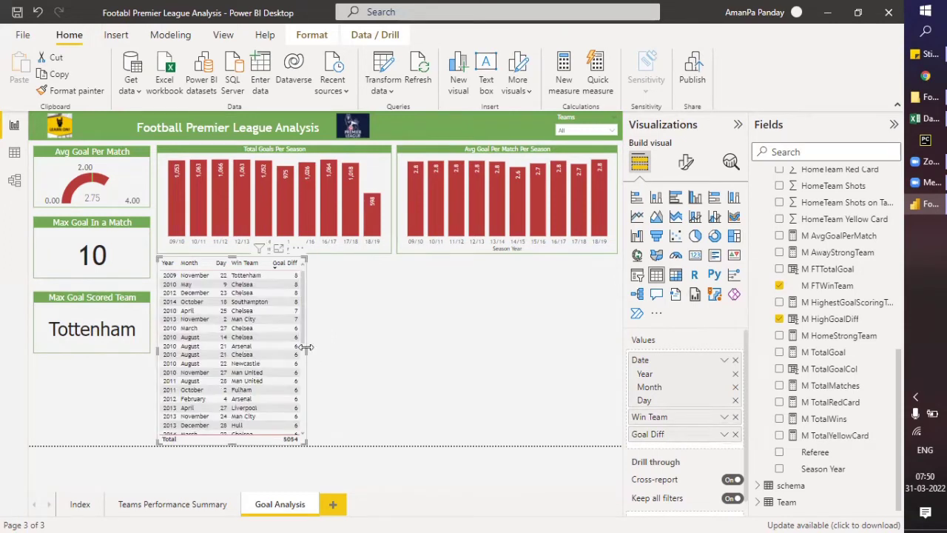
{"action": "left_click", "coordinate": [359, 360]}
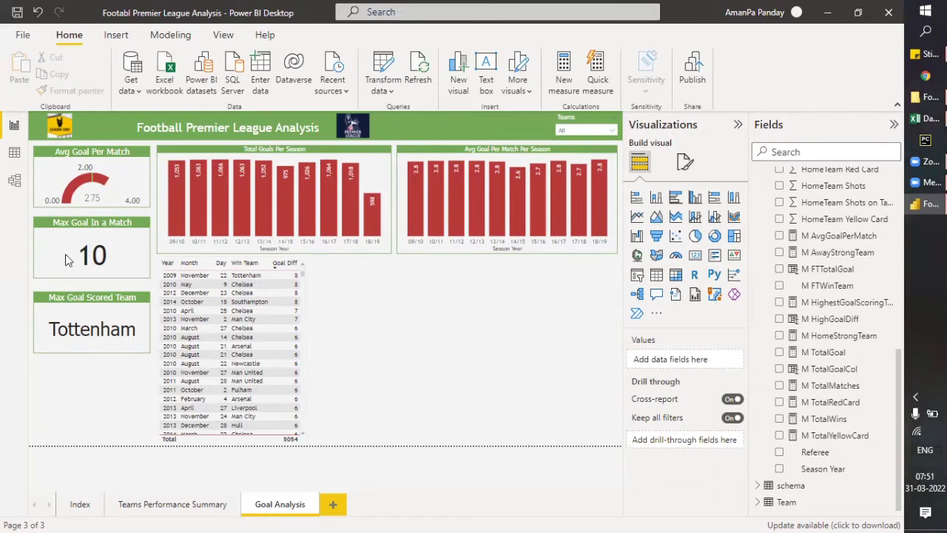
Open the Data table's rows and filter the Date column to show only 22 November 2009
{"action": "left_click", "coordinate": [15, 153]}
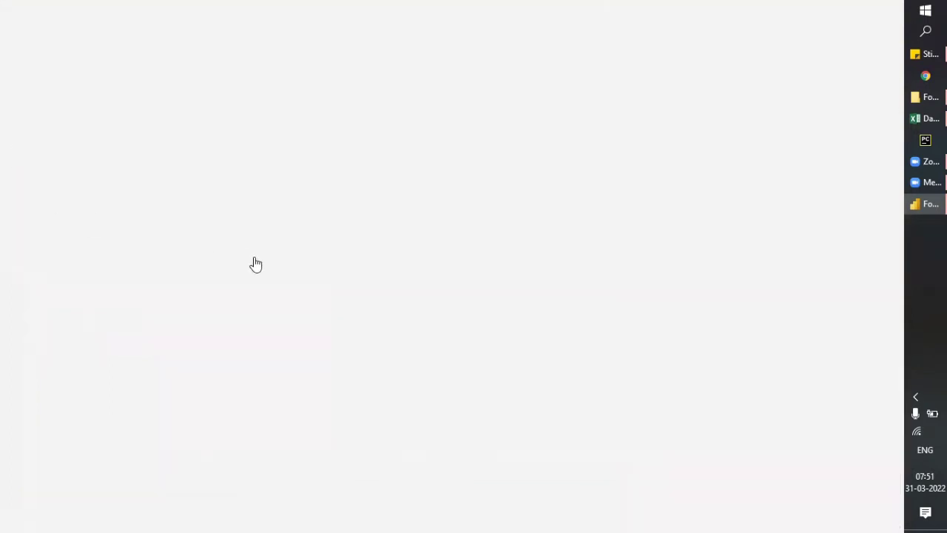
{"action": "left_click_drag", "start_coordinate": [603, 511], "coordinate": [34, 510]}
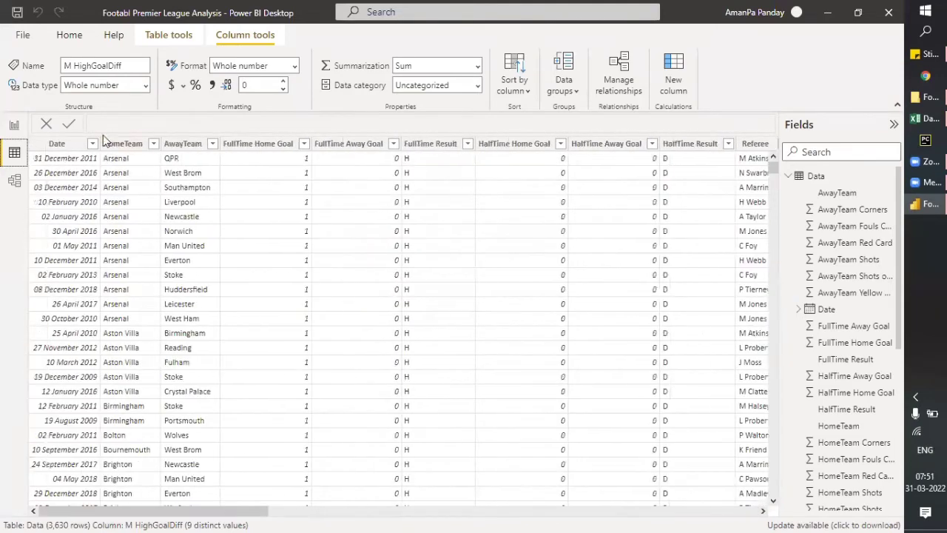
{"action": "left_click", "coordinate": [92, 145]}
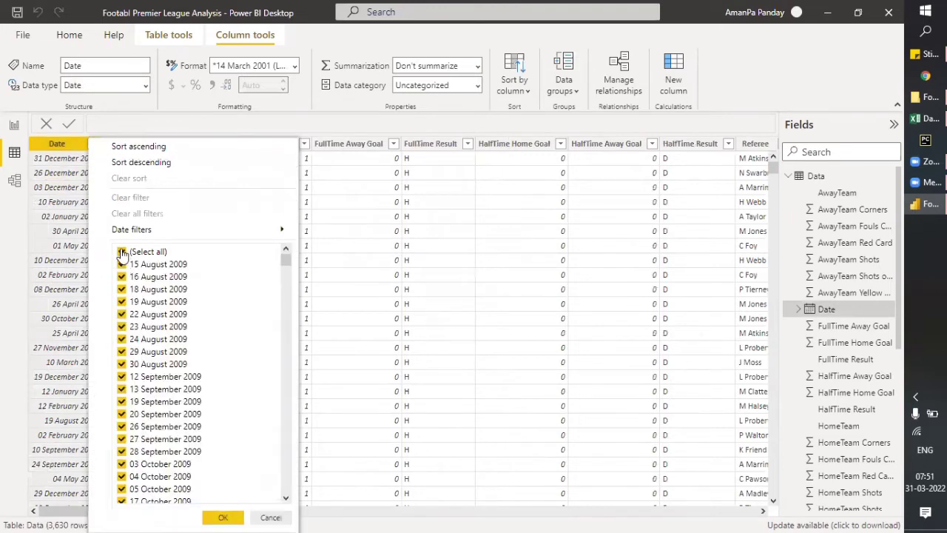
{"action": "left_click", "coordinate": [122, 254]}
{"action": "scroll", "coordinate": [195, 392], "scroll_direction": "down", "scroll_amount": 3}
{"action": "scroll", "coordinate": [196, 398], "scroll_direction": "down", "scroll_amount": 8}
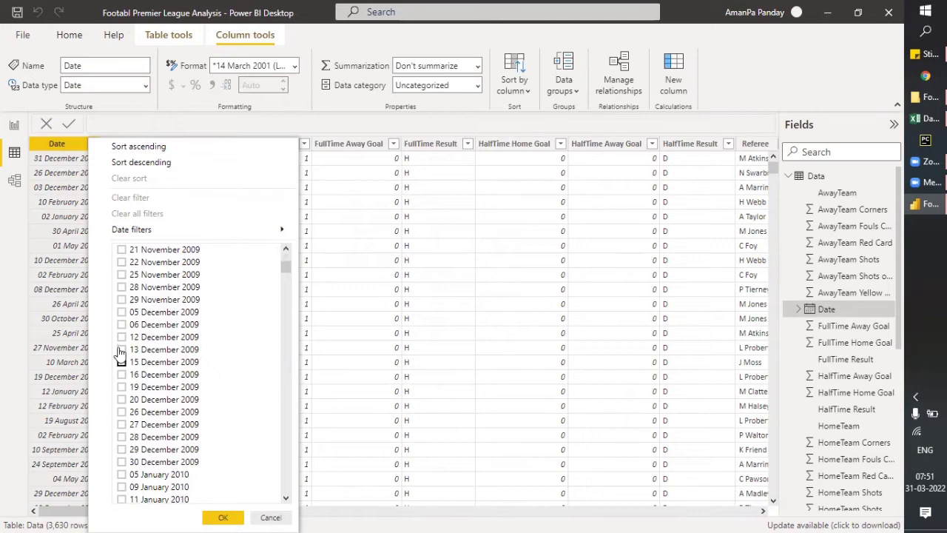
{"action": "left_click", "coordinate": [122, 263]}
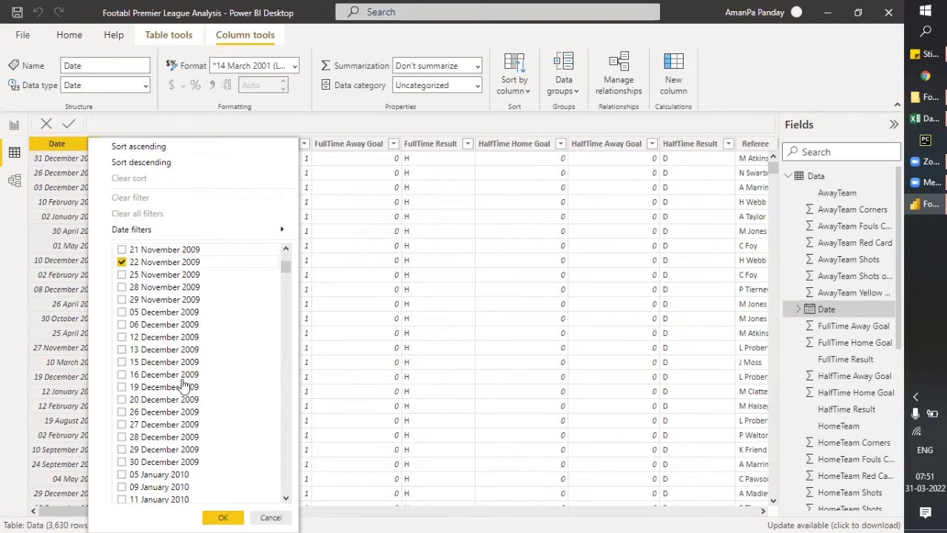
{"action": "left_click", "coordinate": [219, 517]}
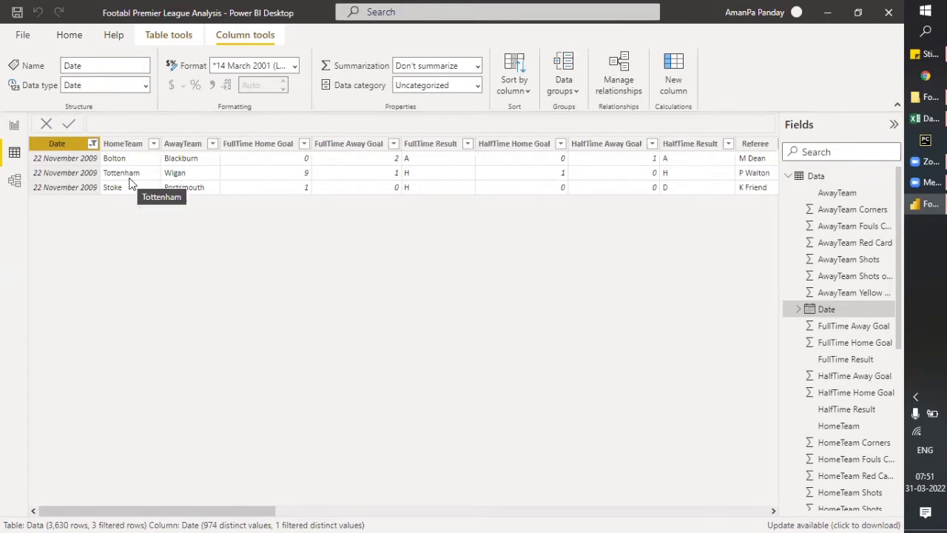
Return to the report and set the column header font of the goal-difference table to Tahoma
{"action": "left_click", "coordinate": [16, 125]}
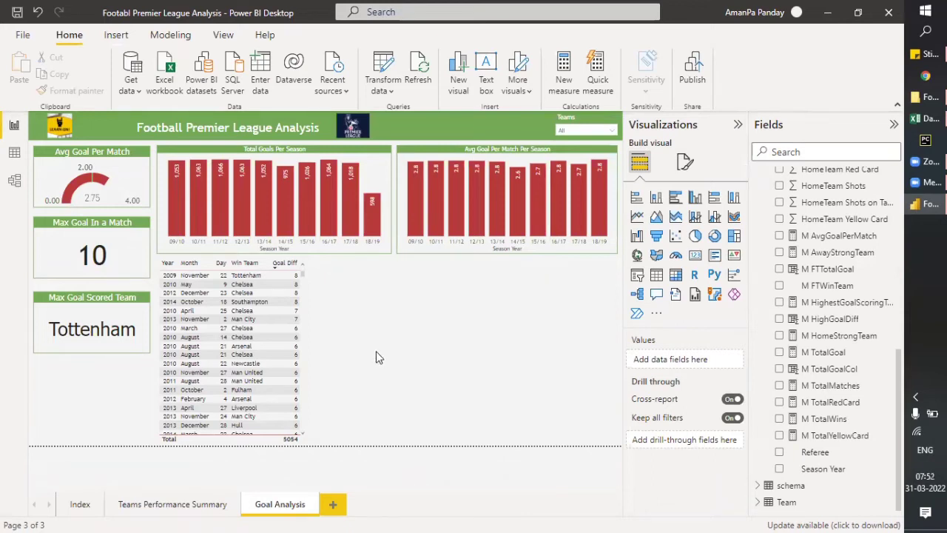
{"action": "left_click", "coordinate": [684, 164]}
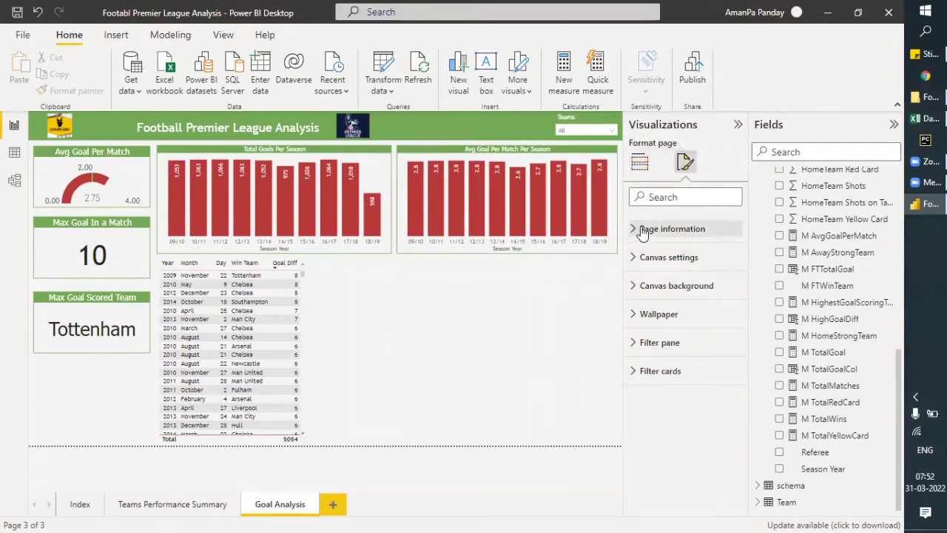
{"action": "left_click", "coordinate": [307, 302]}
{"action": "left_click", "coordinate": [303, 303]}
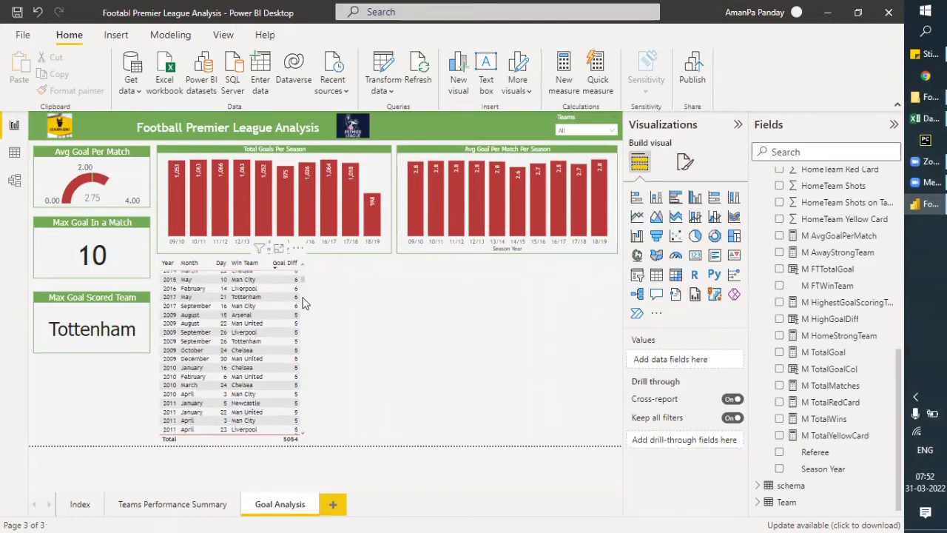
{"action": "left_click", "coordinate": [684, 164]}
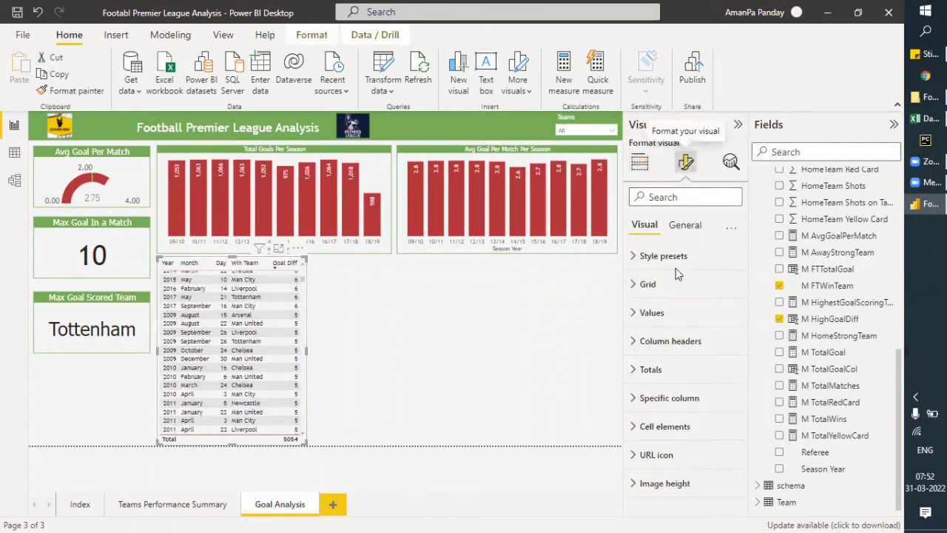
{"action": "left_click", "coordinate": [641, 342]}
{"action": "left_click", "coordinate": [651, 370]}
{"action": "scroll", "coordinate": [671, 370], "scroll_direction": "down", "scroll_amount": 1}
{"action": "scroll", "coordinate": [672, 370], "scroll_direction": "up", "scroll_amount": 1}
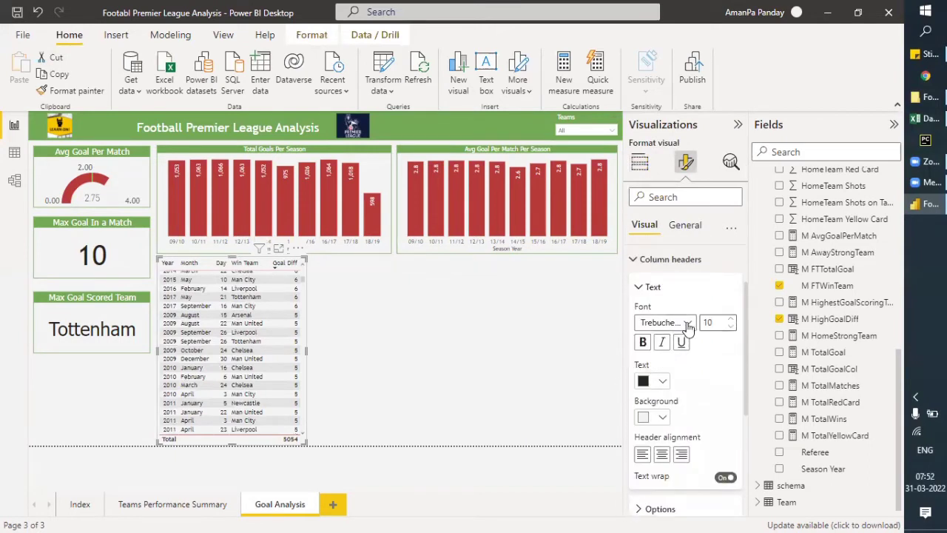
{"action": "left_click", "coordinate": [688, 323]}
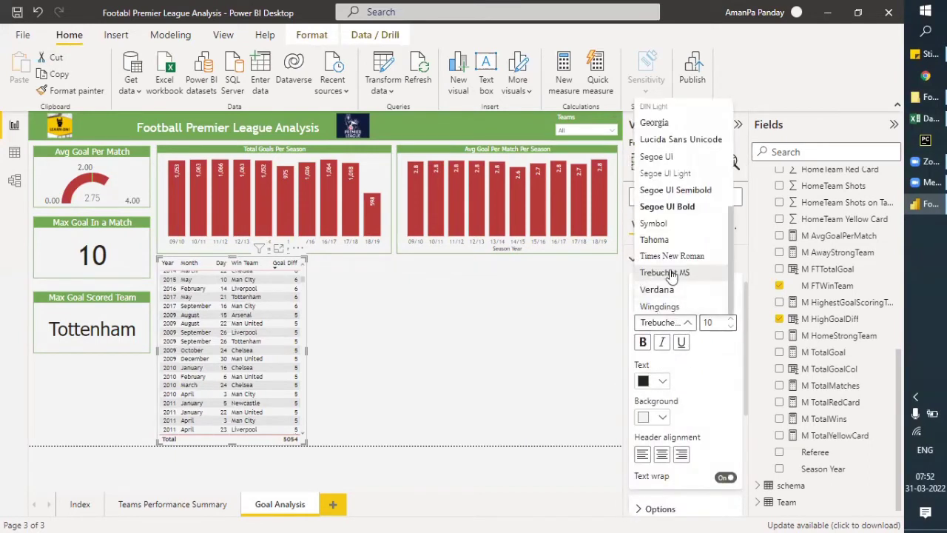
{"action": "left_click", "coordinate": [654, 240]}
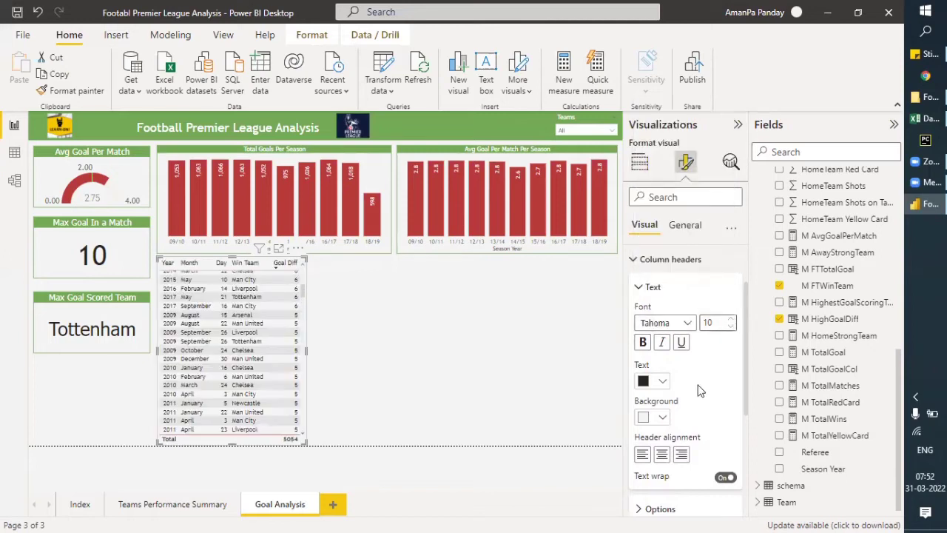
Try a light green background for the column headers of the goal-difference table
{"action": "left_click", "coordinate": [664, 418]}
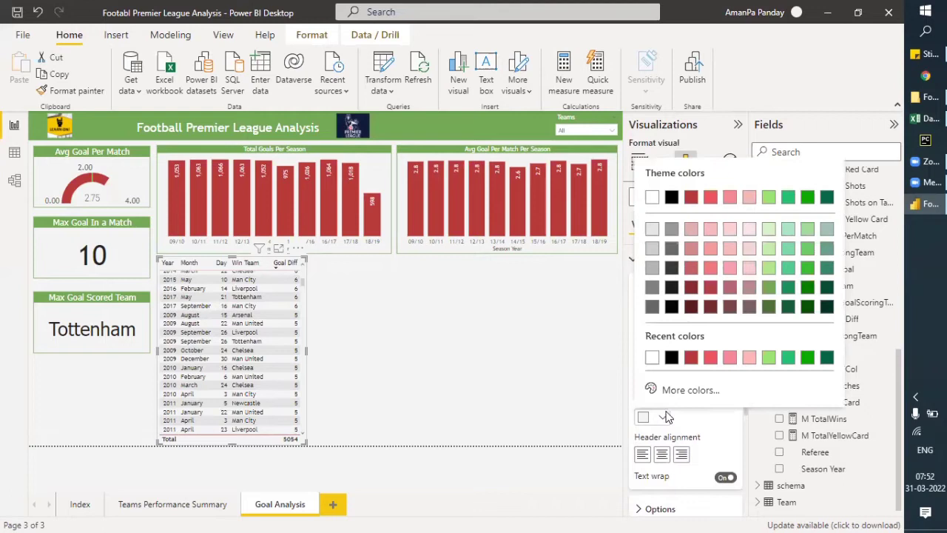
{"action": "left_click", "coordinate": [769, 359]}
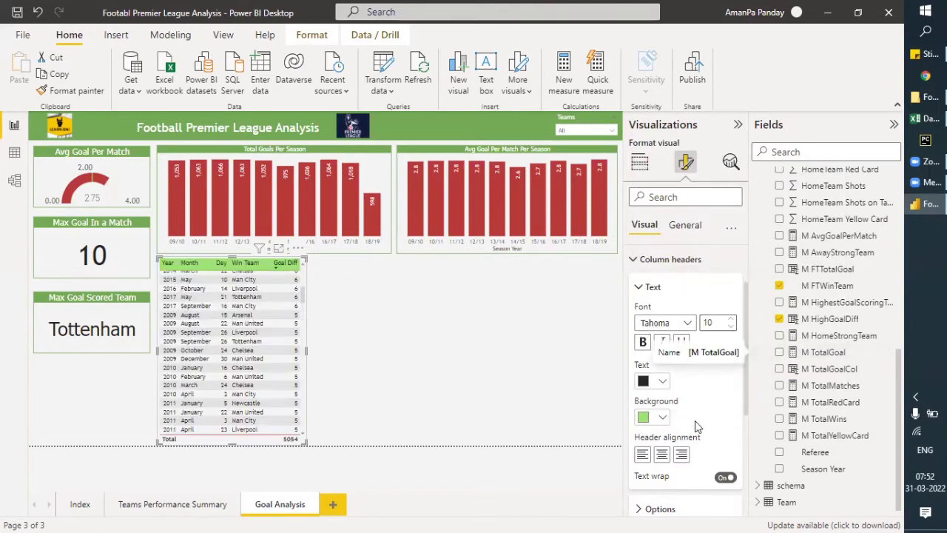
{"action": "left_click", "coordinate": [662, 419]}
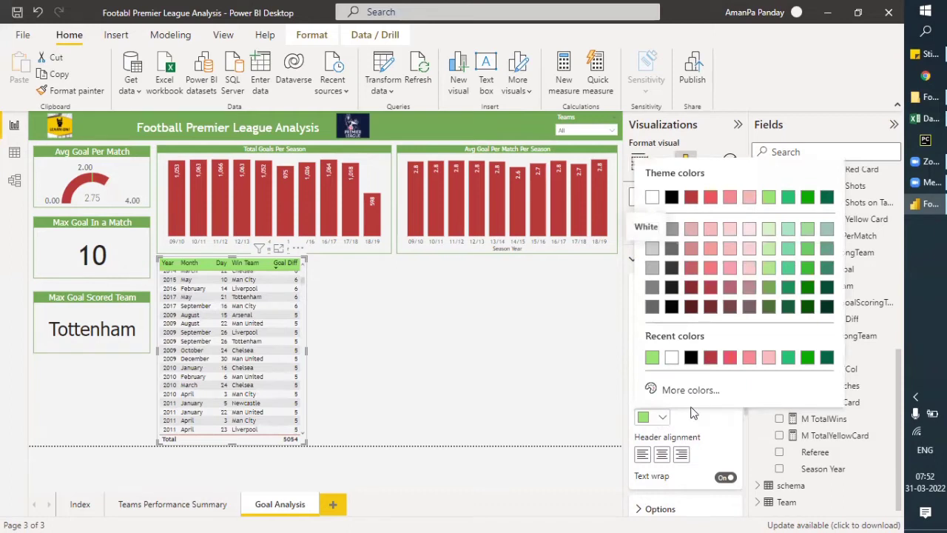
{"action": "left_click", "coordinate": [717, 425]}
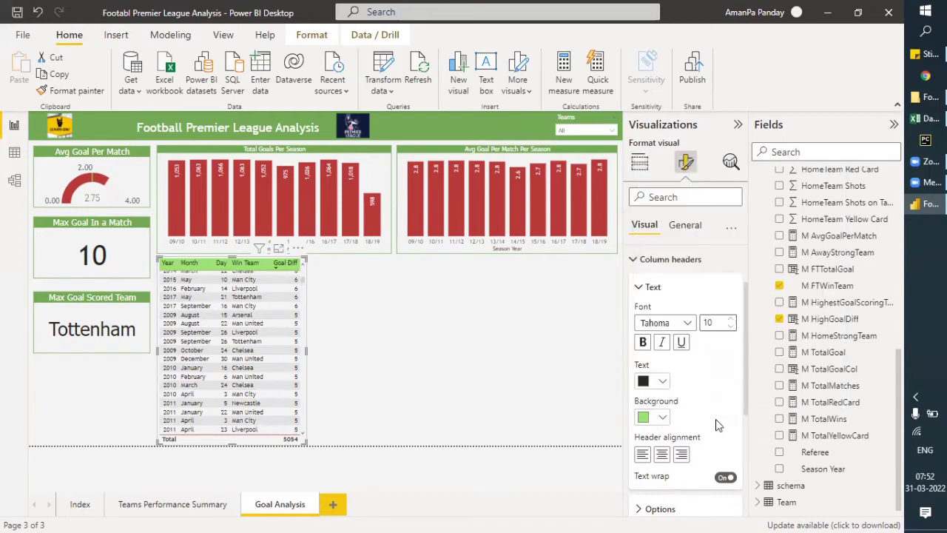
Copy the formatting of the teams table on the Teams Performance Summary page onto the goal-difference table on Goal Analysis
{"action": "left_click", "coordinate": [377, 171]}
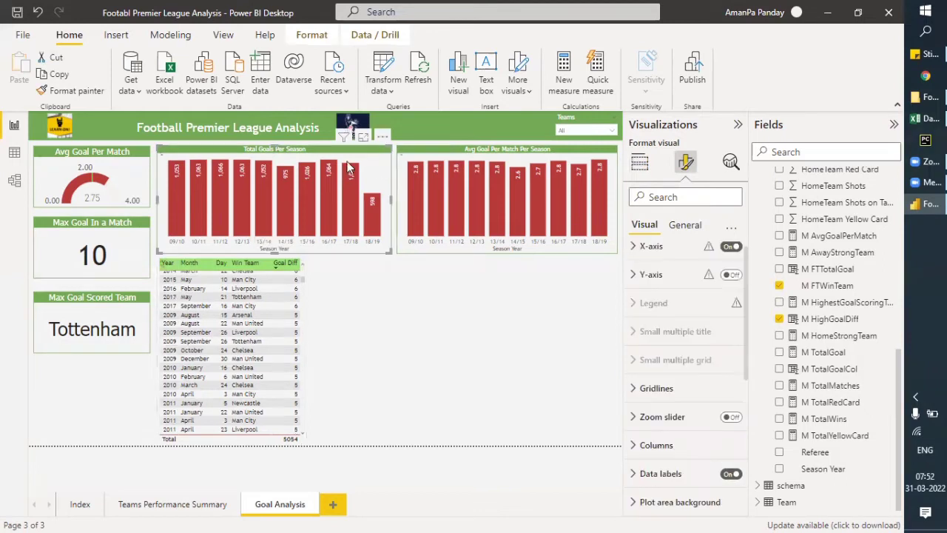
{"action": "left_click", "coordinate": [167, 506]}
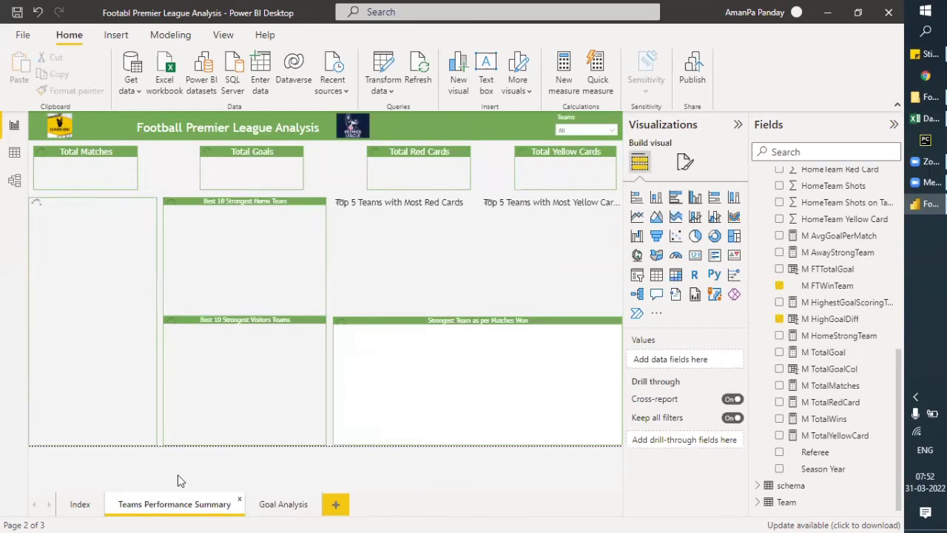
{"action": "left_click", "coordinate": [127, 324]}
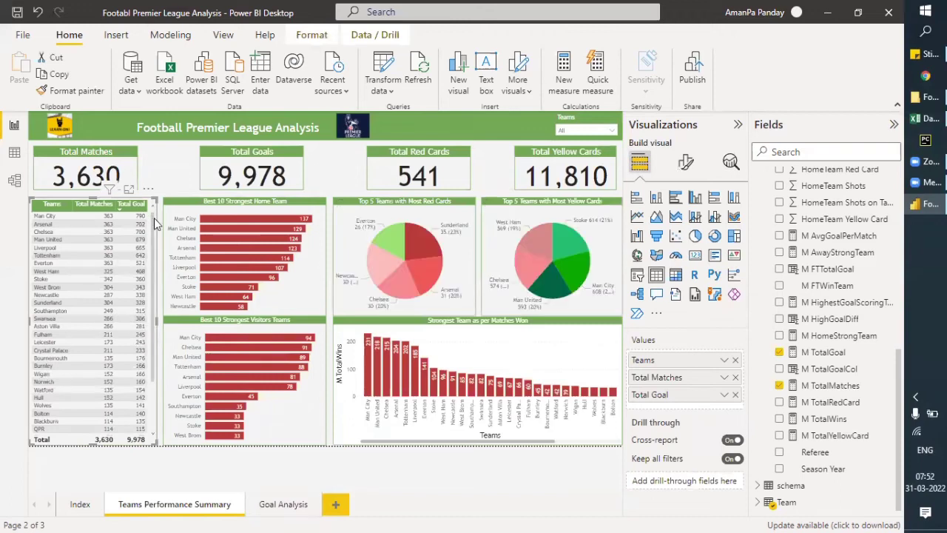
{"action": "left_click", "coordinate": [74, 90]}
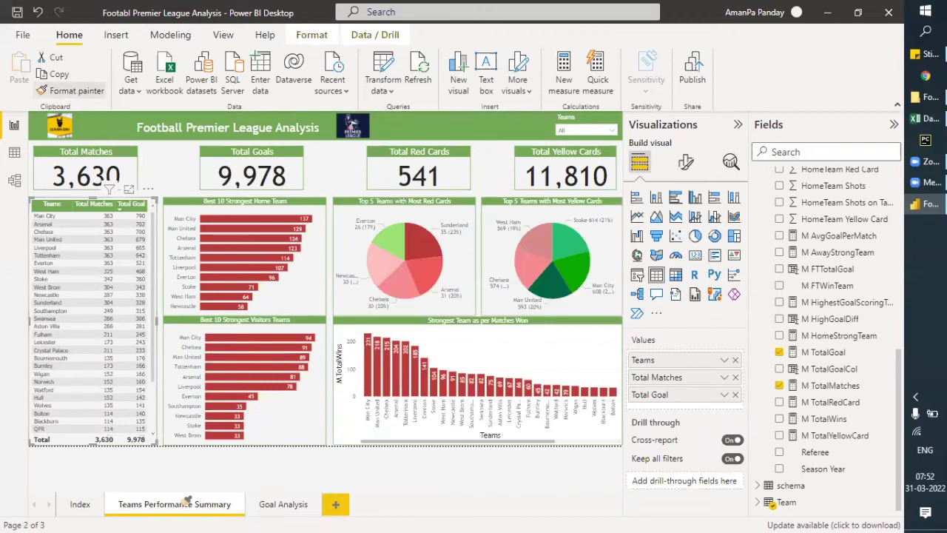
{"action": "left_click", "coordinate": [281, 504]}
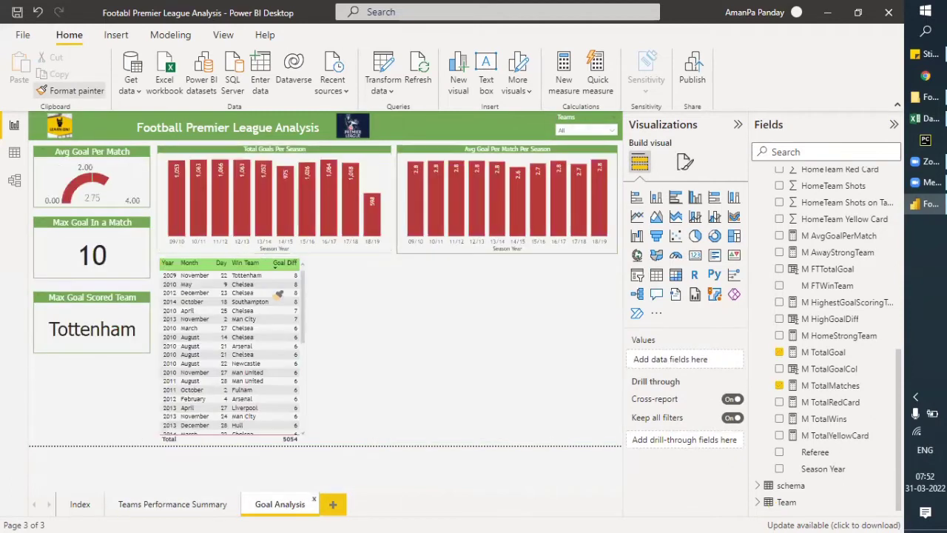
{"action": "left_click", "coordinate": [272, 293]}
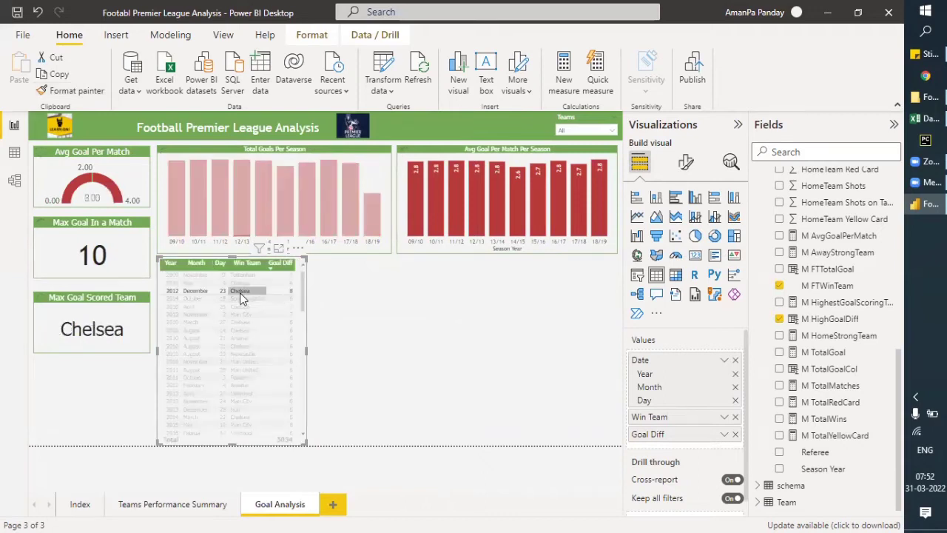
{"action": "left_click", "coordinate": [240, 293]}
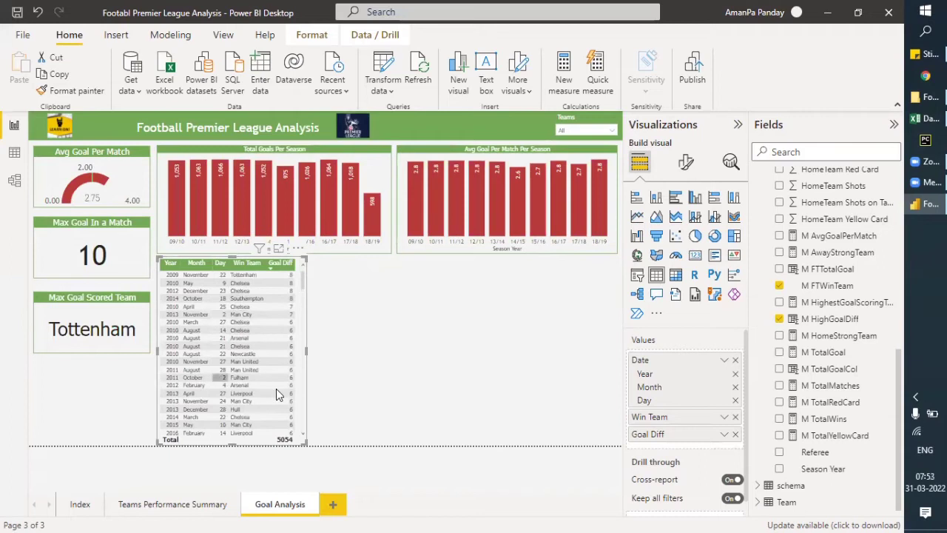
Turn on the goal-difference table's title and set its text to "Win By Highest Goal Diffrence"
{"action": "left_click", "coordinate": [686, 163]}
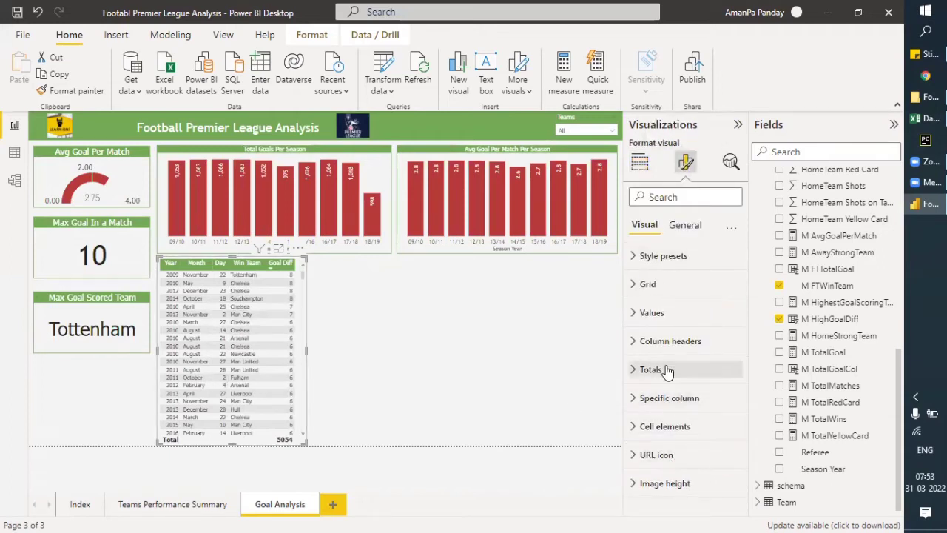
{"action": "left_click", "coordinate": [686, 226]}
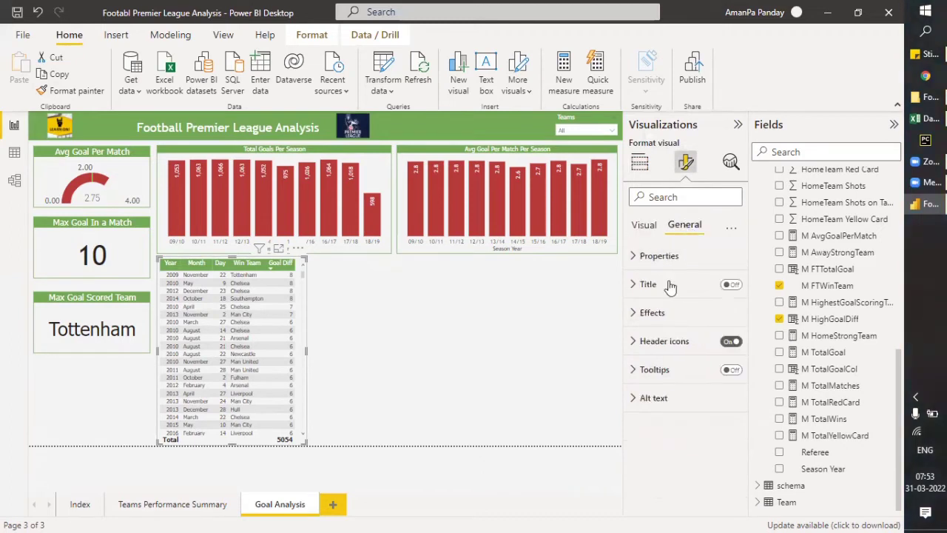
{"action": "left_click", "coordinate": [730, 286]}
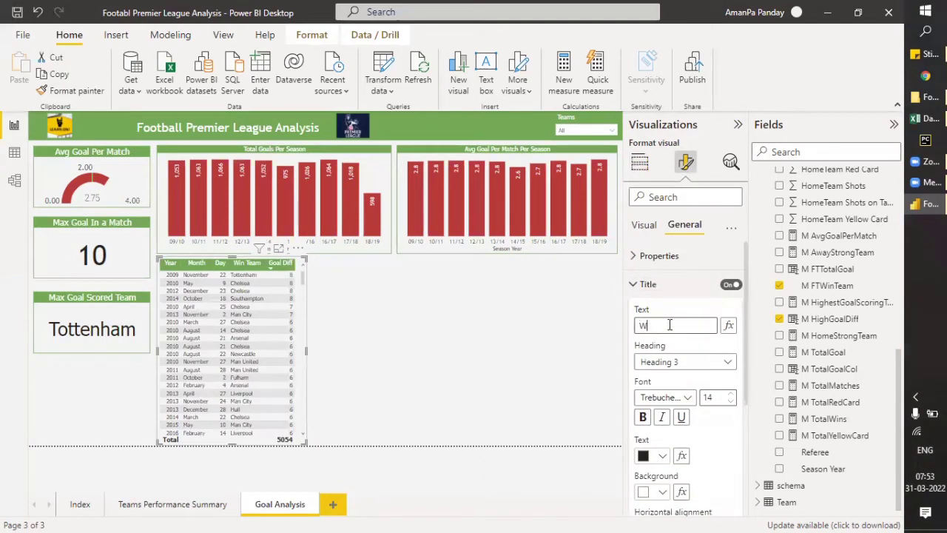
{"action": "key", "text": "BackSpace"}
{"action": "type", "text": "y"}
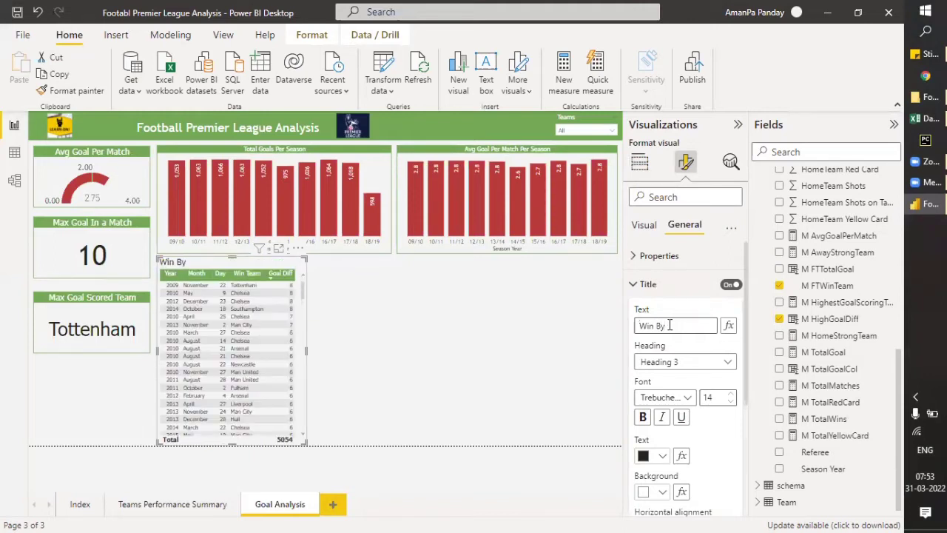
{"action": "type", "text": " Highest"}
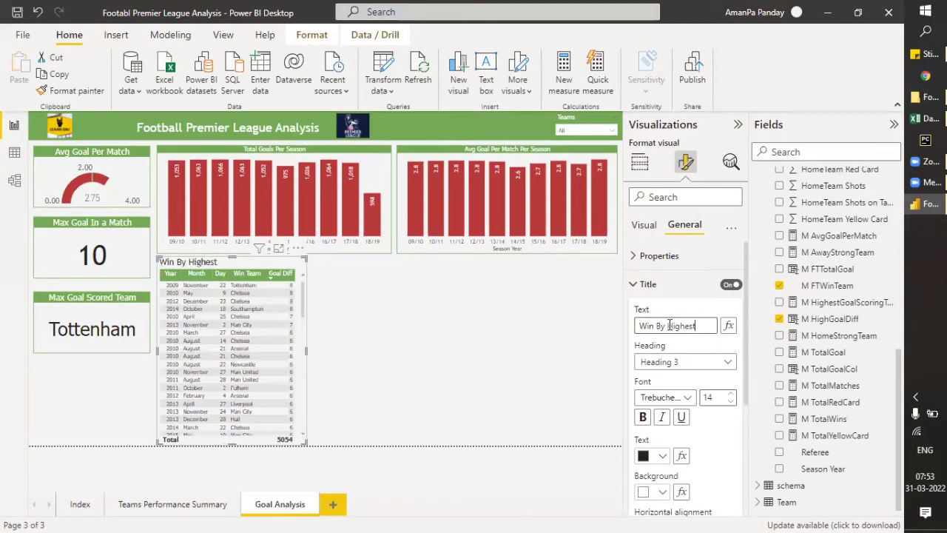
{"action": "type", "text": " Goal D"}
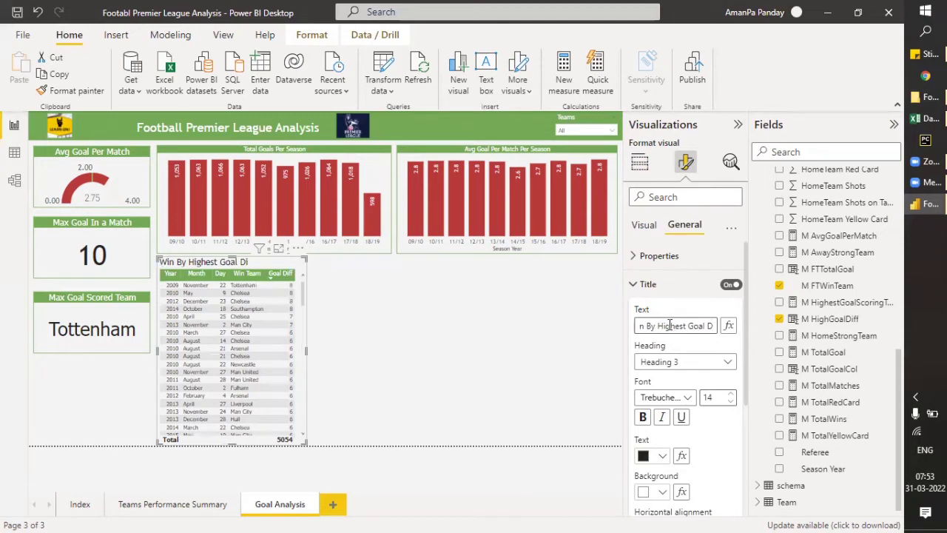
{"action": "type", "text": "i"}
{"action": "type", "text": "iff"}
{"action": "key", "text": "BackSpace"}
{"action": "key", "text": "BackSpace"}
{"action": "key", "text": "BackSpace"}
{"action": "type", "text": "iffrence"}
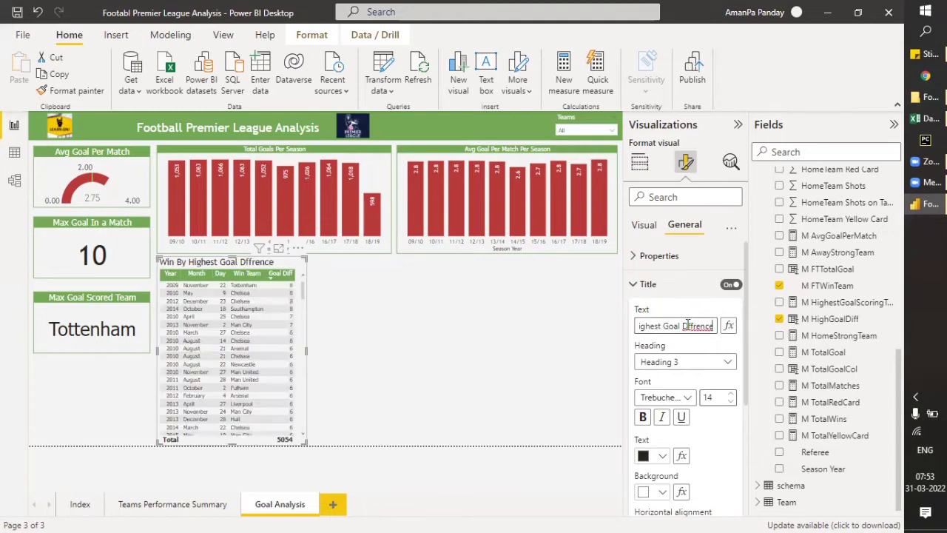
{"action": "type", "text": "i"}
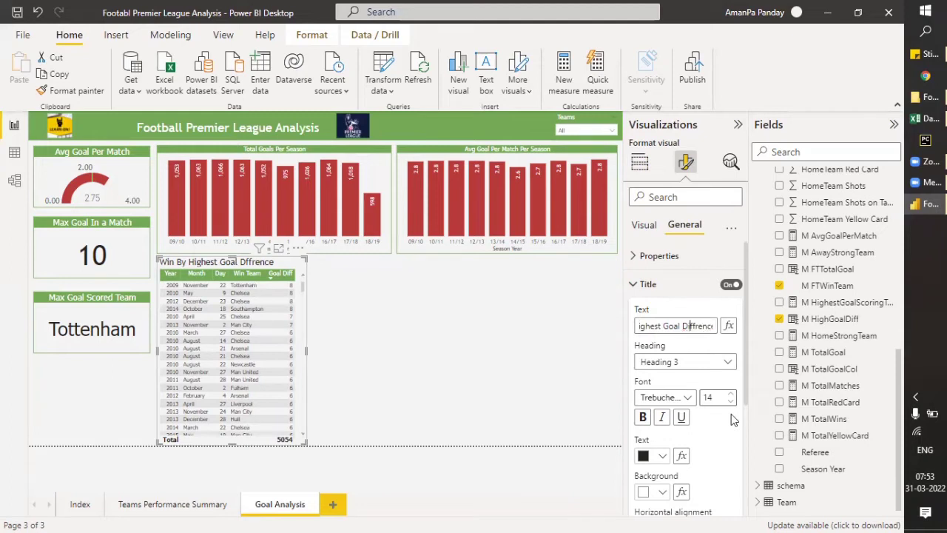
Set the table title's font to Tahoma at size 10
{"action": "scroll", "coordinate": [731, 414], "scroll_direction": "down", "scroll_amount": 2}
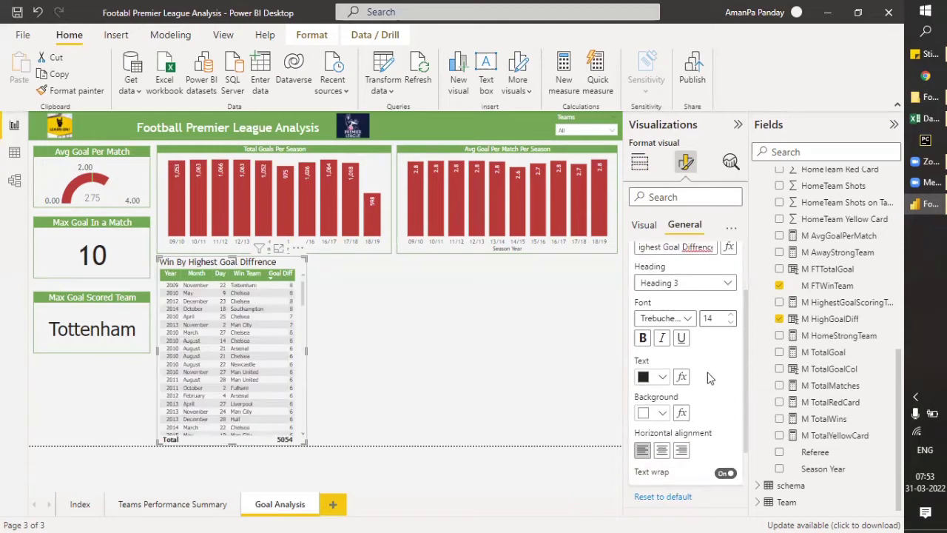
{"action": "left_click", "coordinate": [688, 316]}
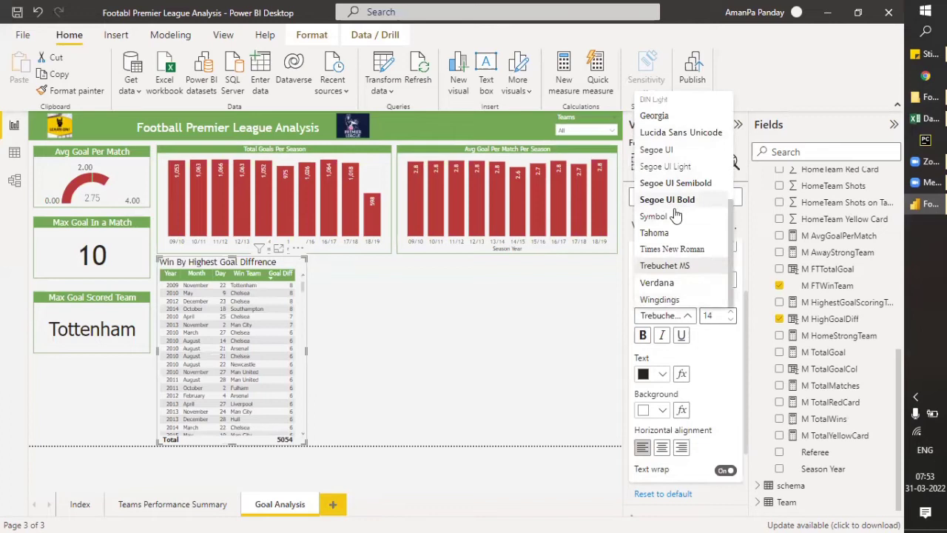
{"action": "key", "text": "Return"}
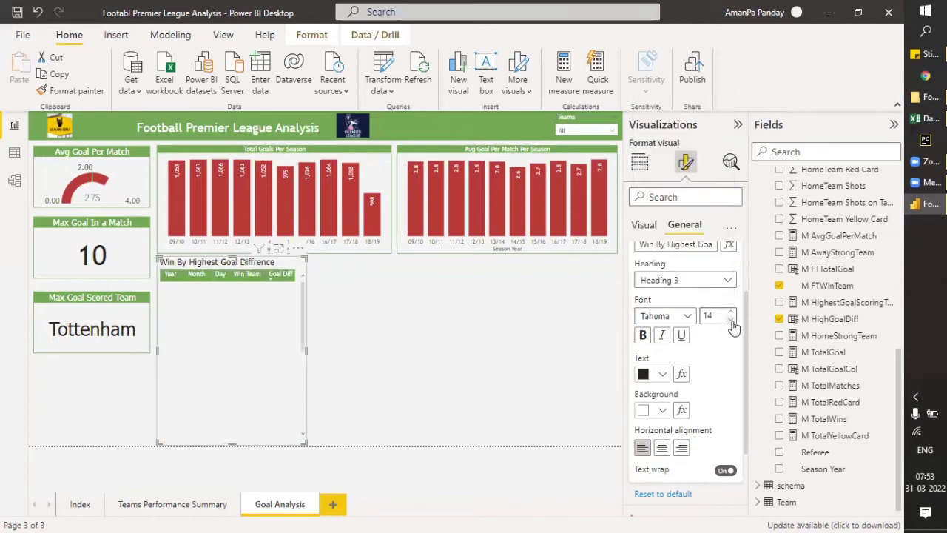
{"action": "left_click", "coordinate": [731, 320]}
{"action": "left_click", "coordinate": [731, 320]}
{"action": "left_click", "coordinate": [731, 320]}
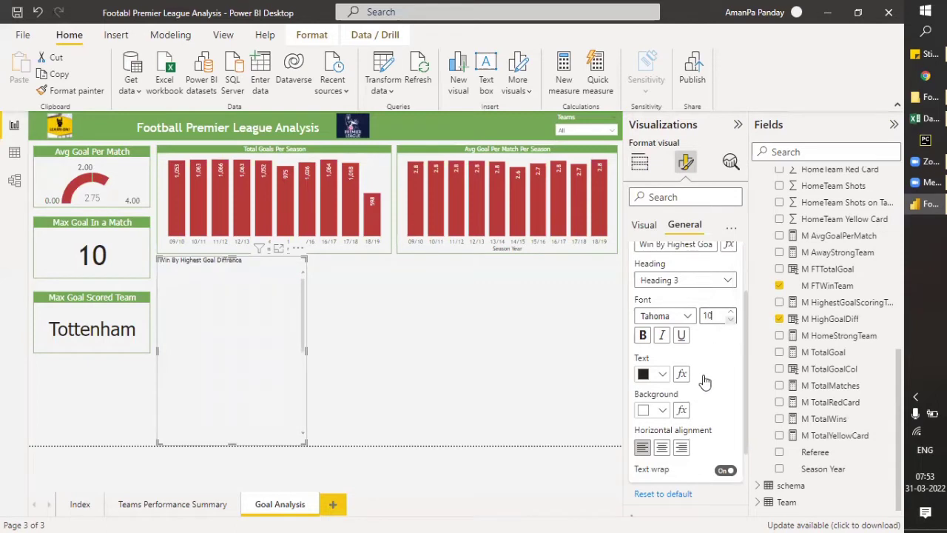
Try a light green and then a brighter green background for the table title
{"action": "scroll", "coordinate": [670, 385], "scroll_direction": "down", "scroll_amount": 2}
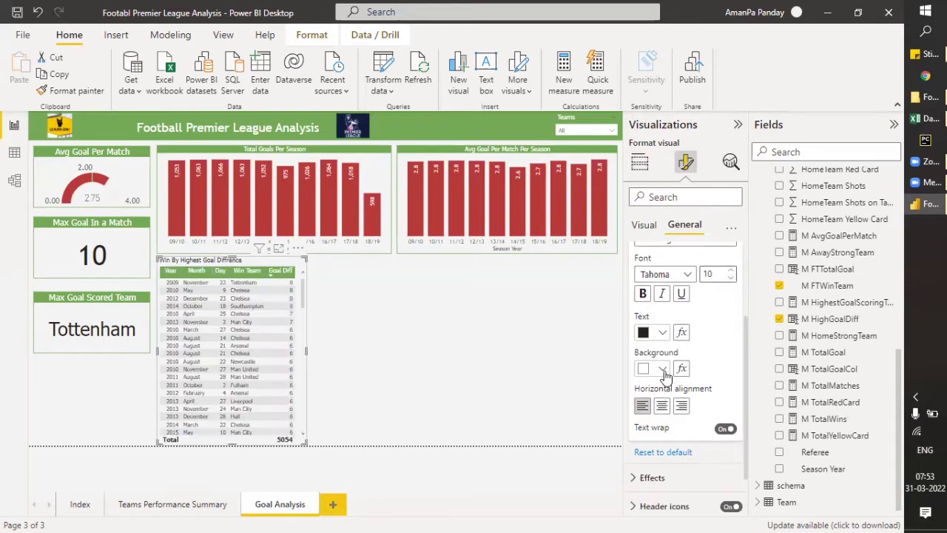
{"action": "left_click", "coordinate": [662, 369]}
{"action": "left_click", "coordinate": [652, 309]}
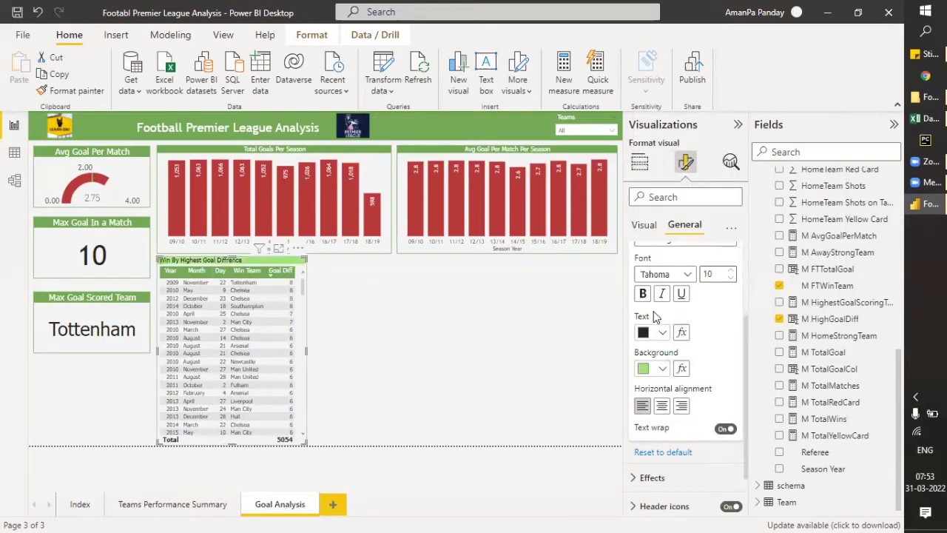
{"action": "left_click", "coordinate": [663, 369]}
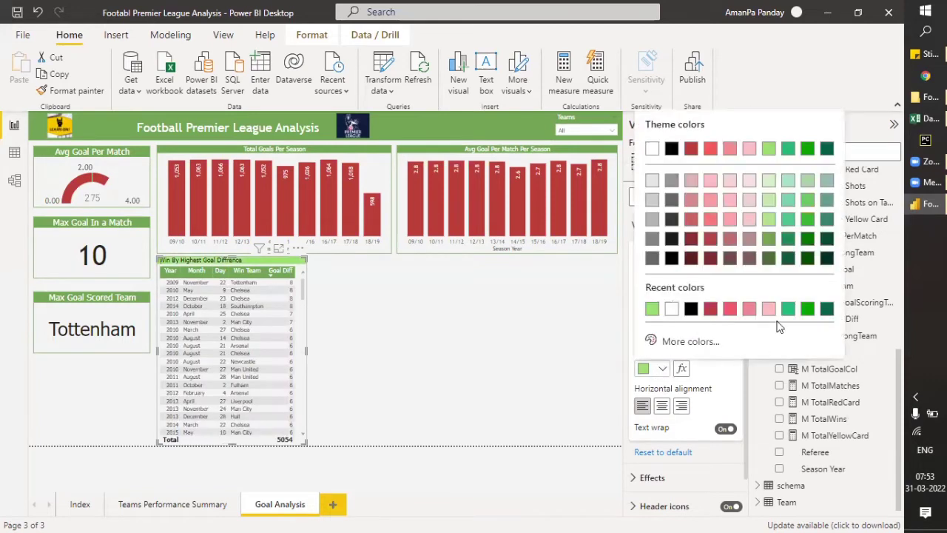
{"action": "left_click", "coordinate": [807, 220]}
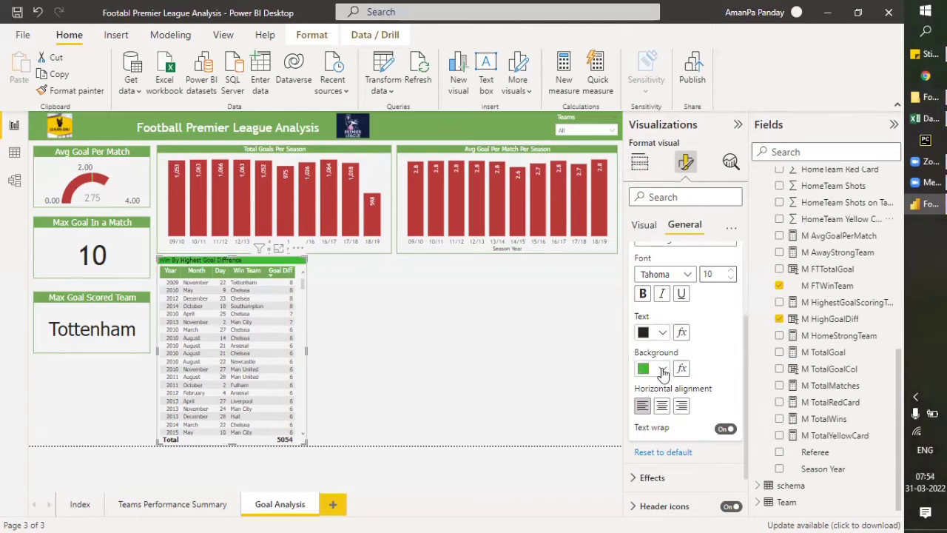
Format the table title as centered white text on the muted dark green used by the other visual titles
{"action": "left_click", "coordinate": [663, 332]}
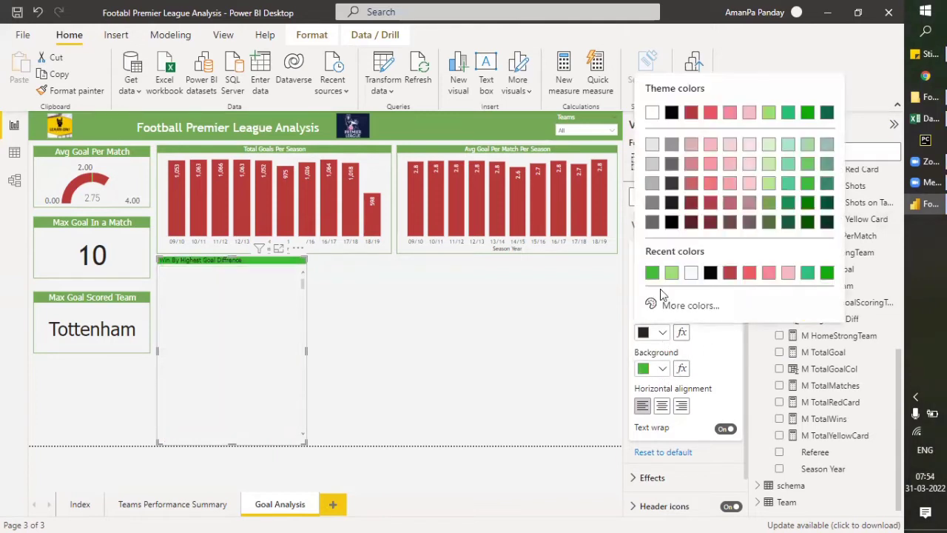
{"action": "left_click", "coordinate": [691, 273]}
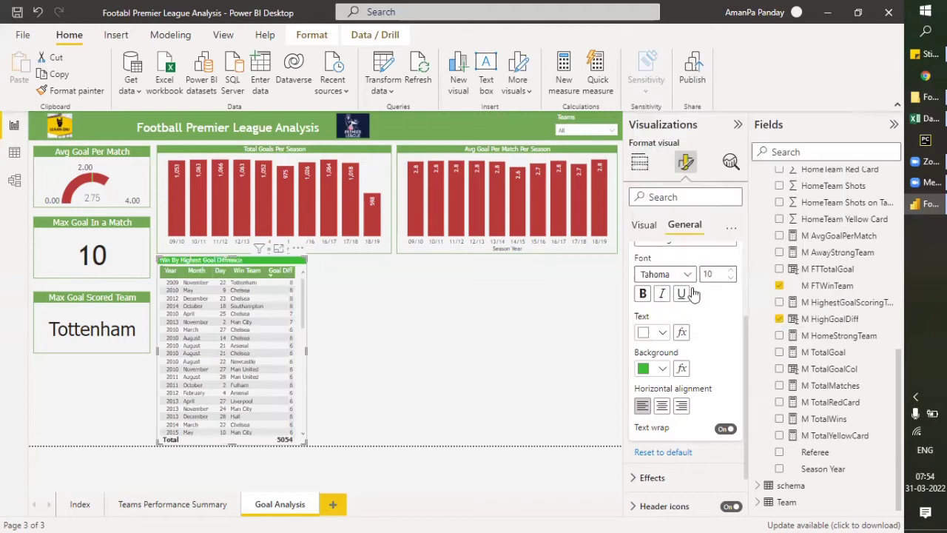
{"action": "left_click", "coordinate": [662, 368]}
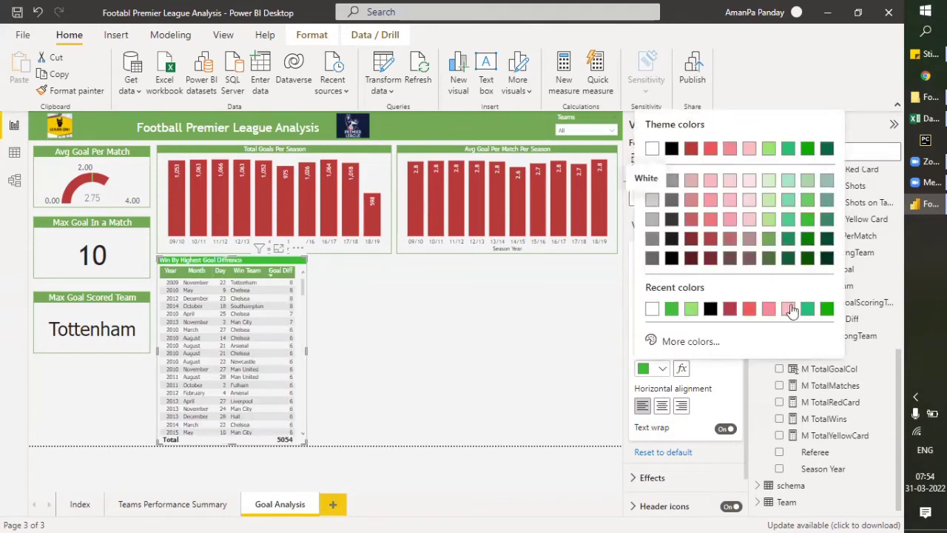
{"action": "left_click", "coordinate": [772, 242]}
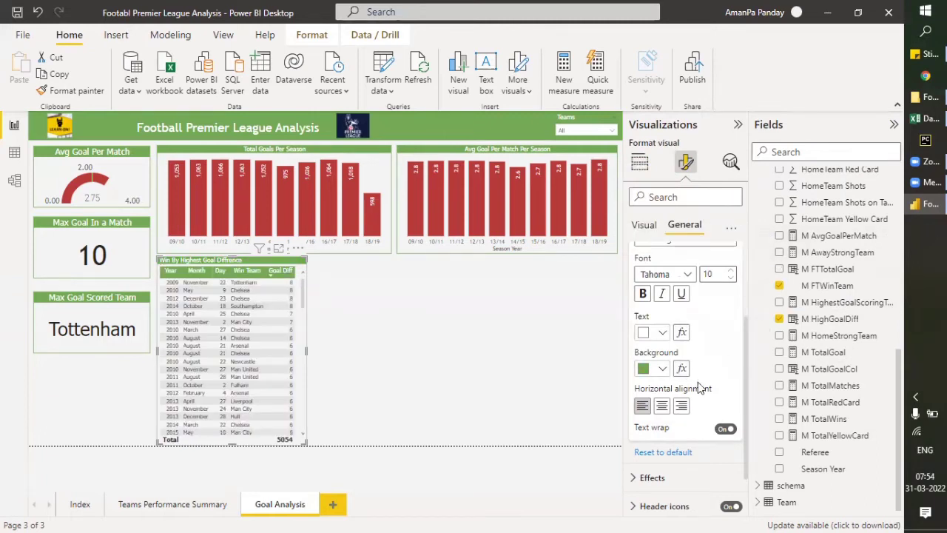
{"action": "left_click", "coordinate": [660, 408]}
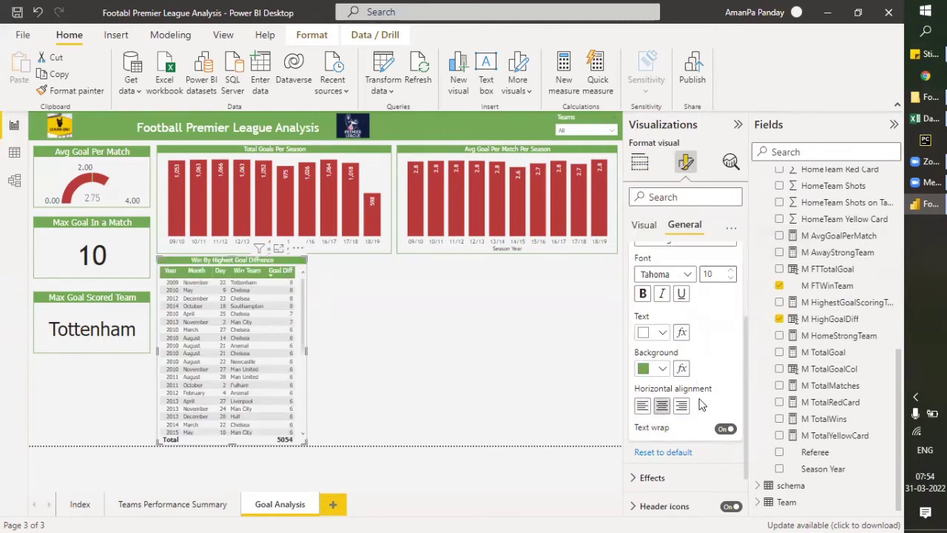
Narrow the goal-difference table slightly from its right edge and deselect it
{"action": "left_click", "coordinate": [442, 350]}
{"action": "left_click", "coordinate": [304, 350]}
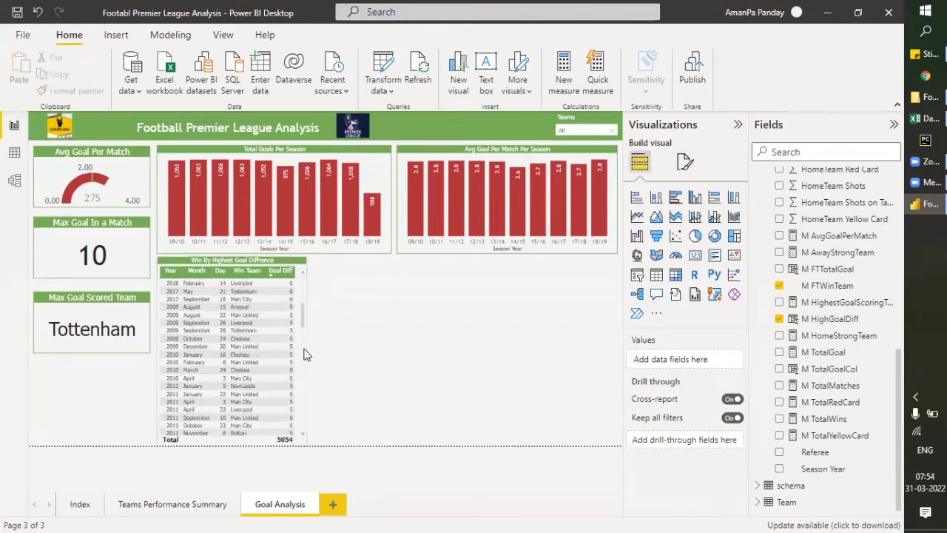
{"action": "left_click_drag", "start_coordinate": [304, 350], "coordinate": [301, 356]}
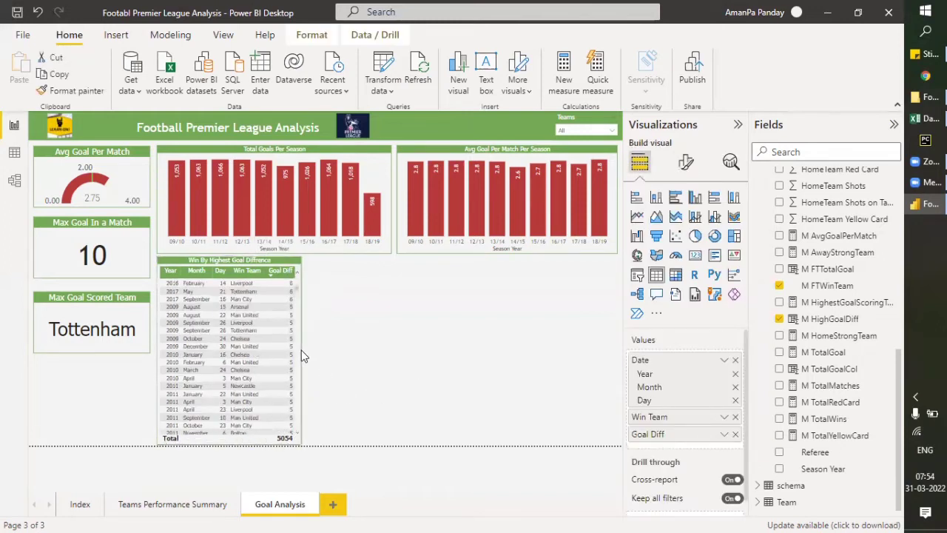
{"action": "left_click", "coordinate": [345, 343]}
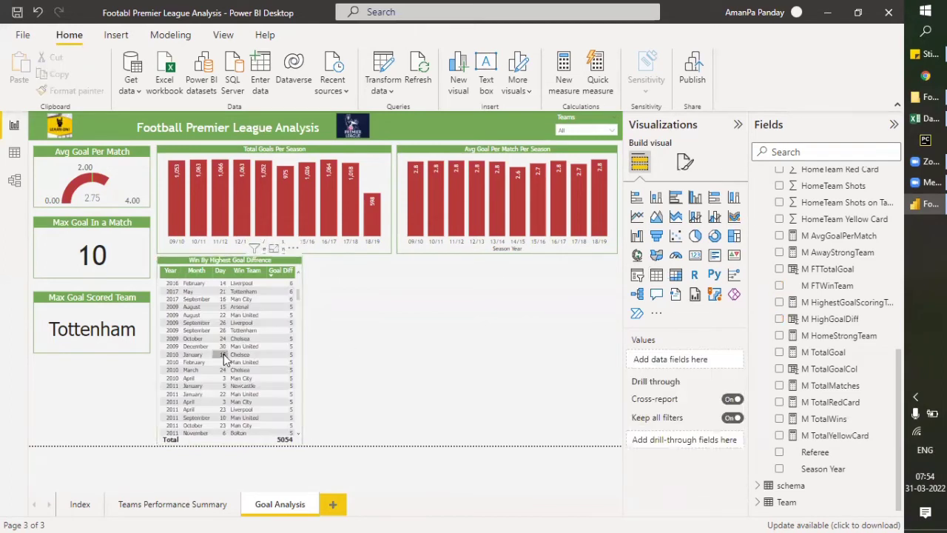
Duplicate the goal-difference table, place the copy directly beside the original, and remove Win Team and Goal Diff from the copy
{"action": "scroll", "coordinate": [236, 357], "scroll_direction": "up", "scroll_amount": 3}
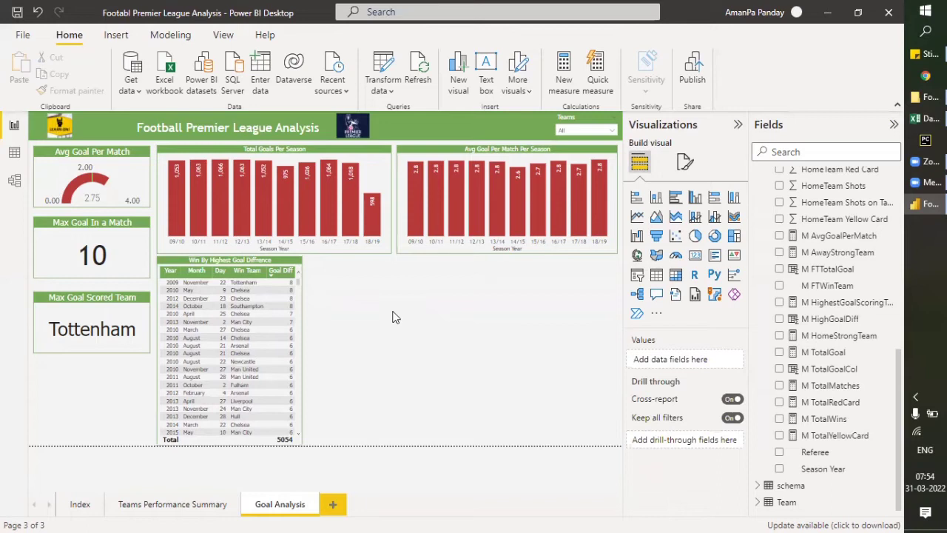
{"action": "left_click", "coordinate": [299, 259]}
{"action": "left_click_drag", "start_coordinate": [298, 259], "coordinate": [304, 259]}
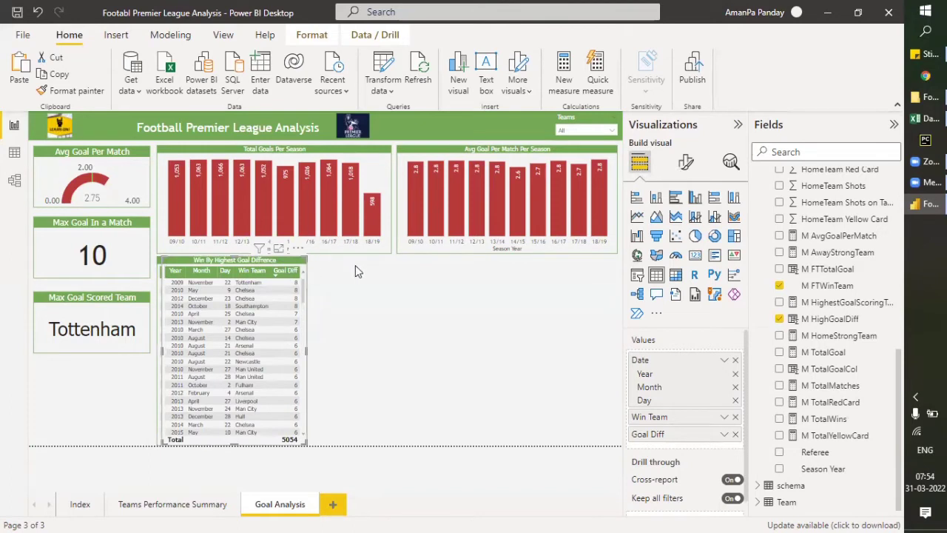
{"action": "key", "text": "ctrl+c"}
{"action": "key", "text": "ctrl+v"}
{"action": "left_click_drag", "start_coordinate": [384, 273], "coordinate": [433, 273]}
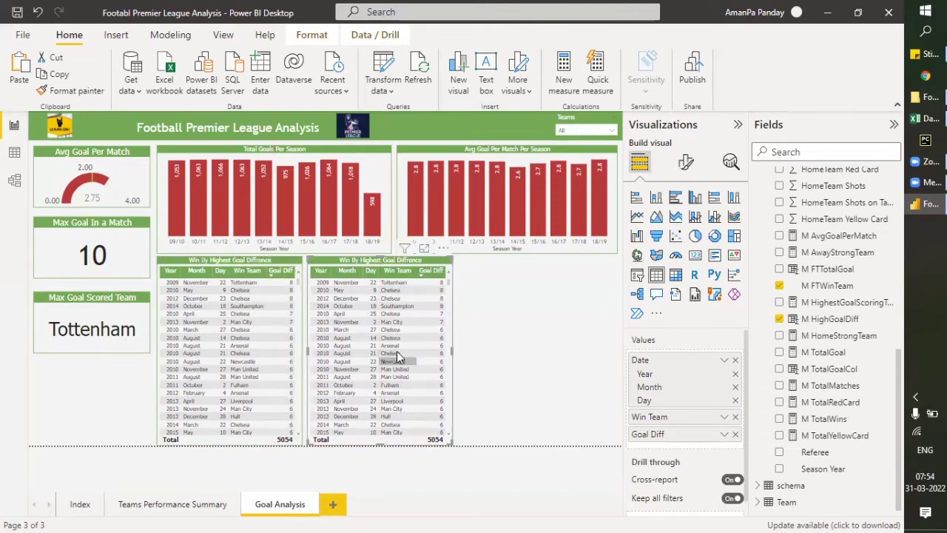
{"action": "left_click", "coordinate": [735, 416]}
{"action": "left_click", "coordinate": [735, 416]}
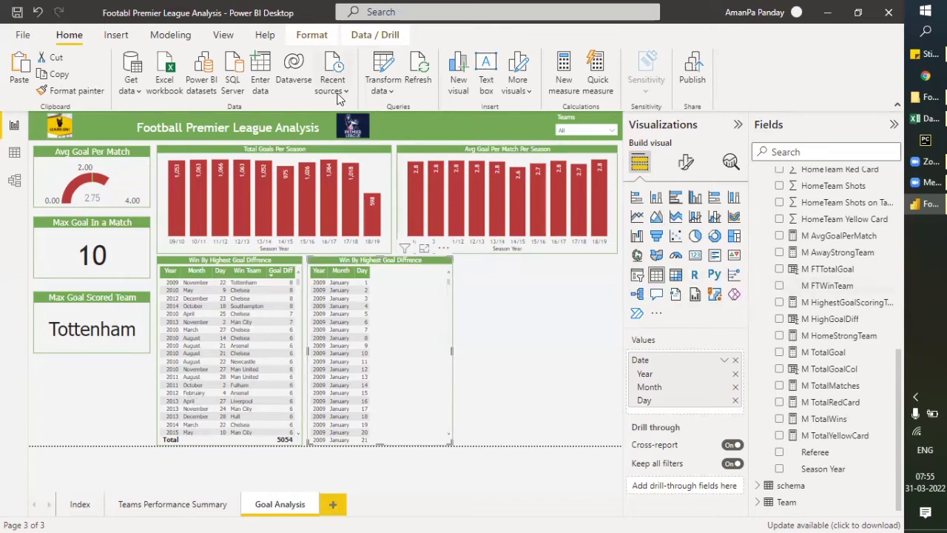
Open the Data query in the Power Query Editor and bring its last columns into view
{"action": "left_click", "coordinate": [381, 90]}
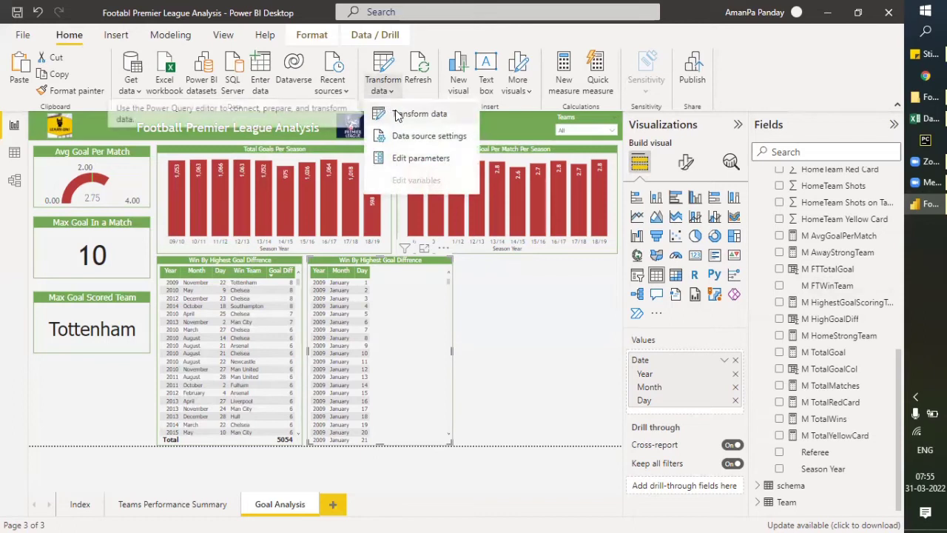
{"action": "left_click", "coordinate": [397, 114]}
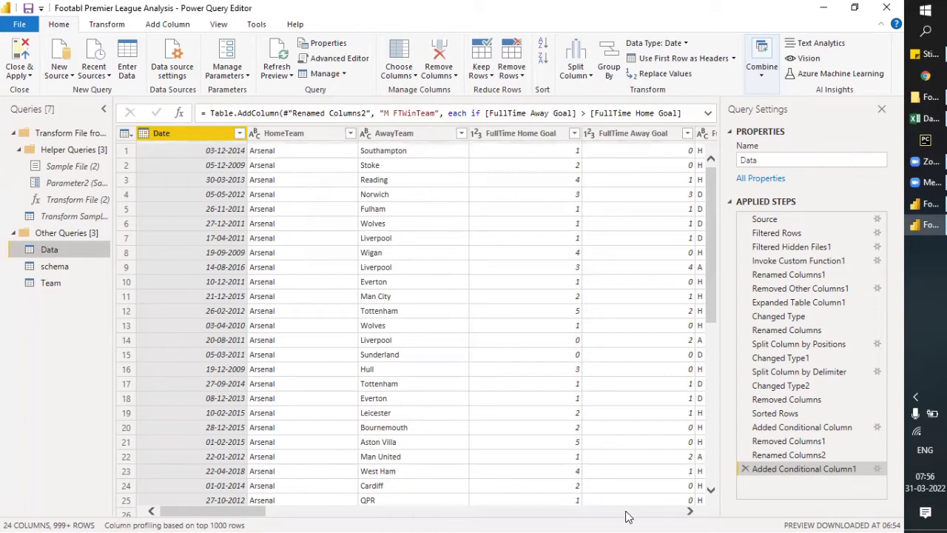
{"action": "left_click", "coordinate": [690, 512]}
{"action": "left_click_drag", "start_coordinate": [689, 511], "coordinate": [690, 511]}
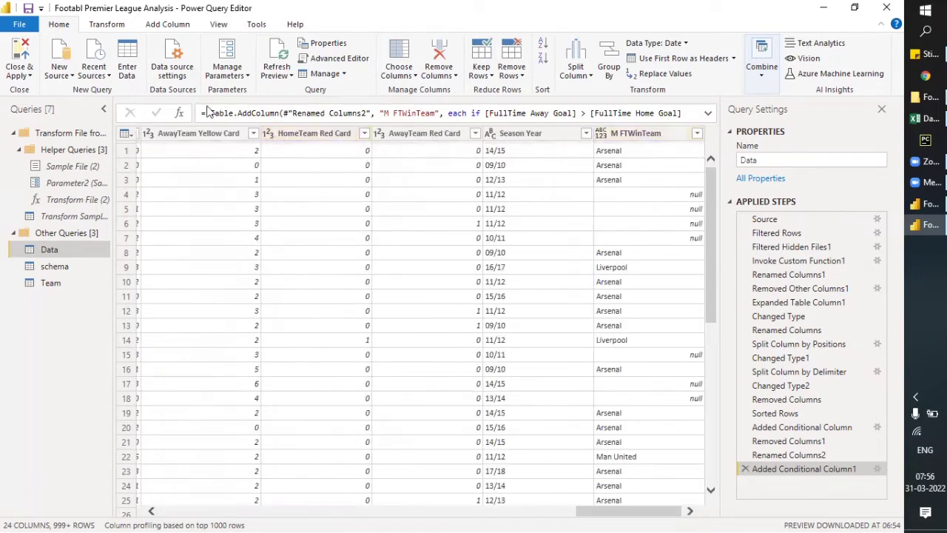
Start a new conditional column named M HTWinTeam in the Data query
{"action": "left_click", "coordinate": [179, 27]}
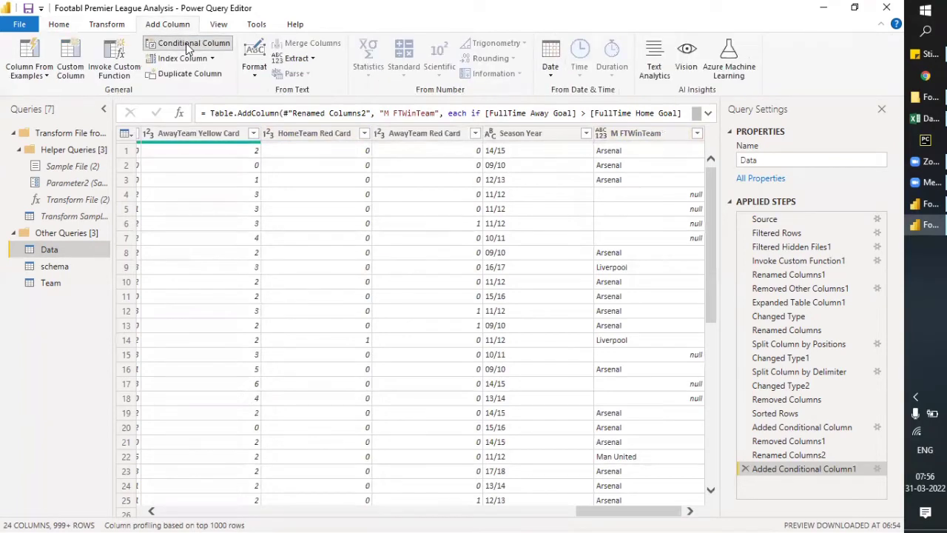
{"action": "left_click", "coordinate": [189, 48]}
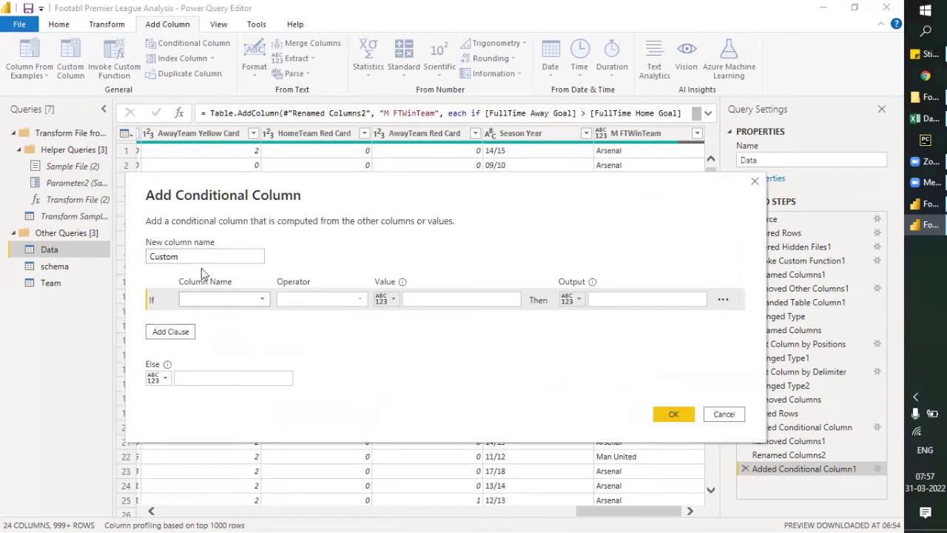
{"action": "left_click", "coordinate": [170, 254]}
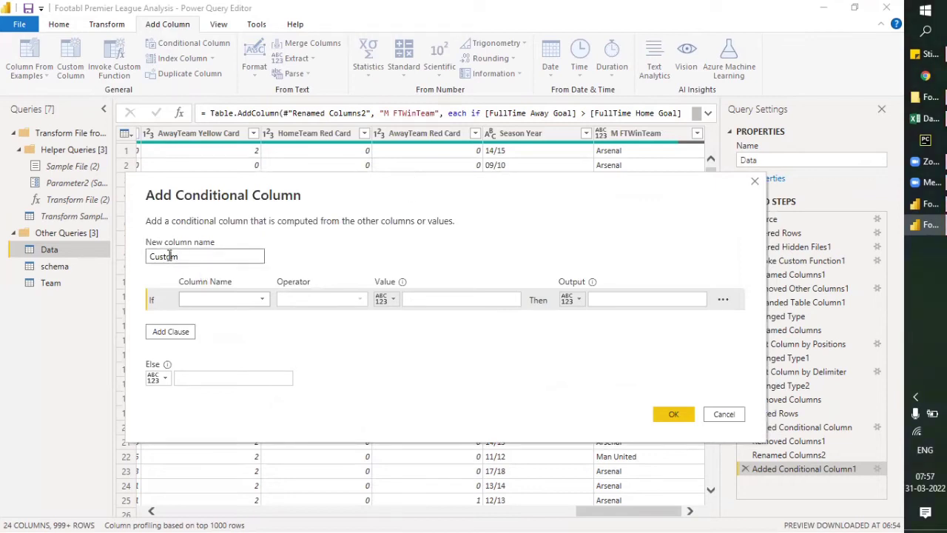
{"action": "left_click_drag", "start_coordinate": [179, 256], "coordinate": [146, 261]}
{"action": "type", "text": "M HTWinTeam"}
Set the first condition to HalfTime Home Goal is greater than the HalfTime Away Goal column
{"action": "left_click", "coordinate": [209, 299]}
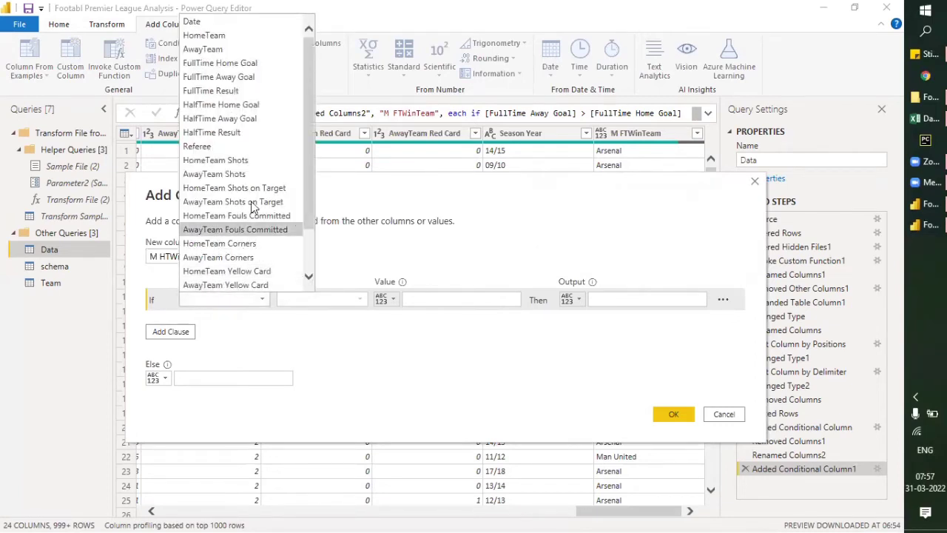
{"action": "left_click", "coordinate": [233, 106]}
{"action": "left_click", "coordinate": [329, 308]}
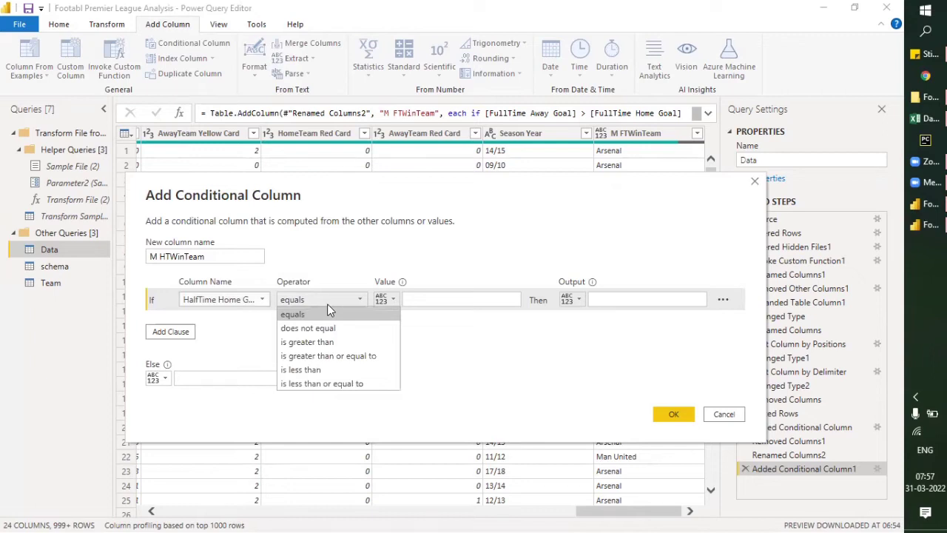
{"action": "left_click", "coordinate": [325, 343]}
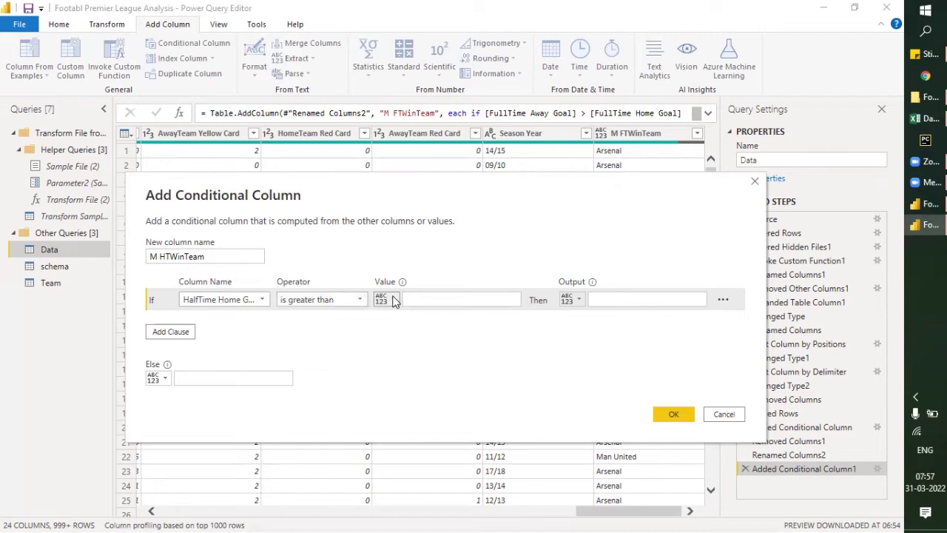
{"action": "left_click", "coordinate": [395, 300]}
{"action": "left_click", "coordinate": [416, 330]}
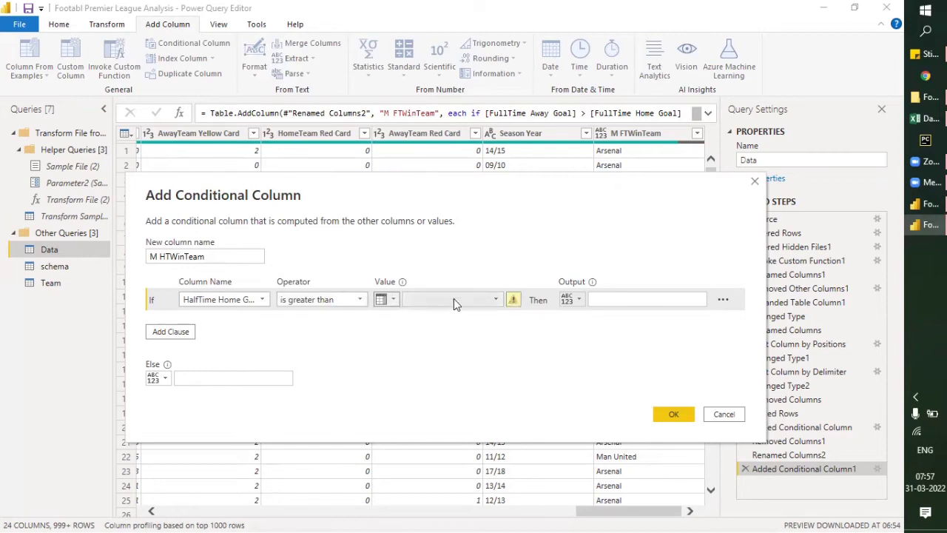
{"action": "left_click", "coordinate": [454, 298]}
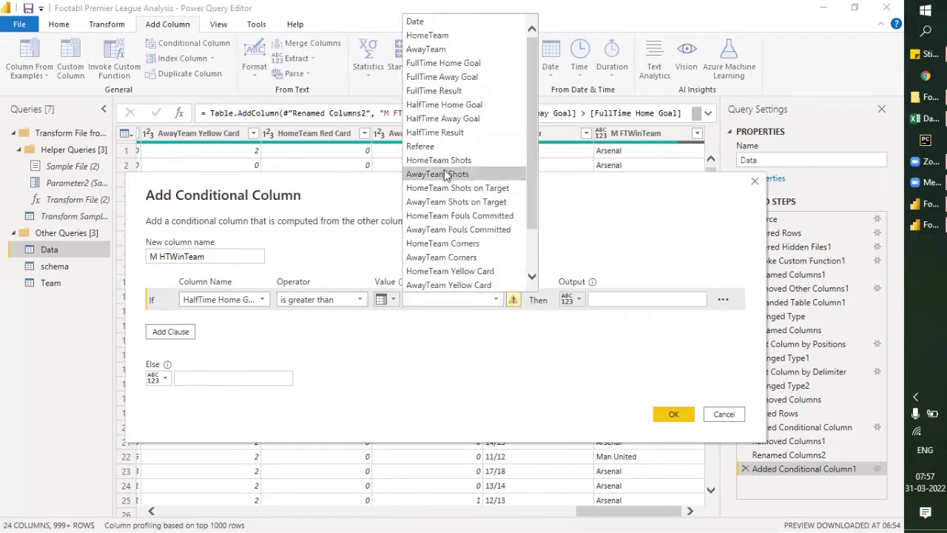
{"action": "left_click", "coordinate": [441, 120]}
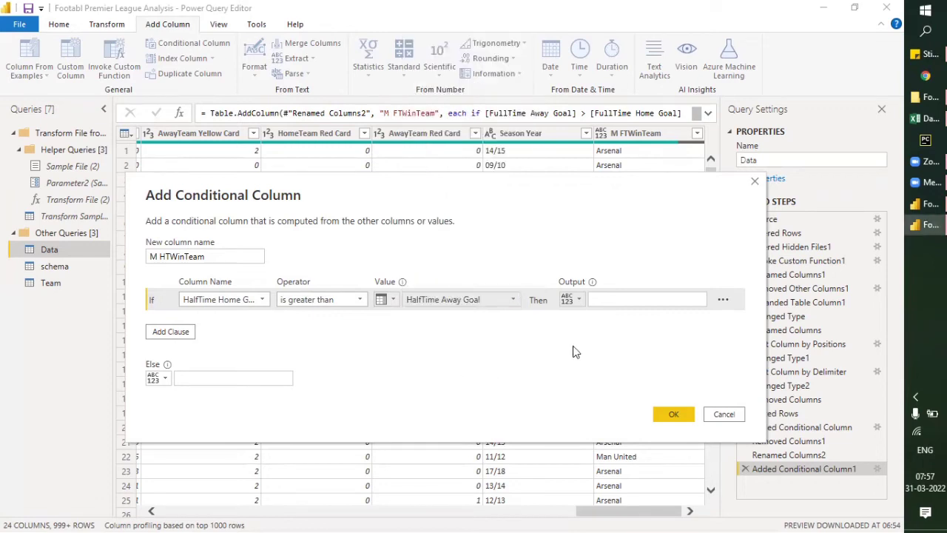
Make the first clause output the value of the HomeTeam column
{"action": "left_click", "coordinate": [580, 299]}
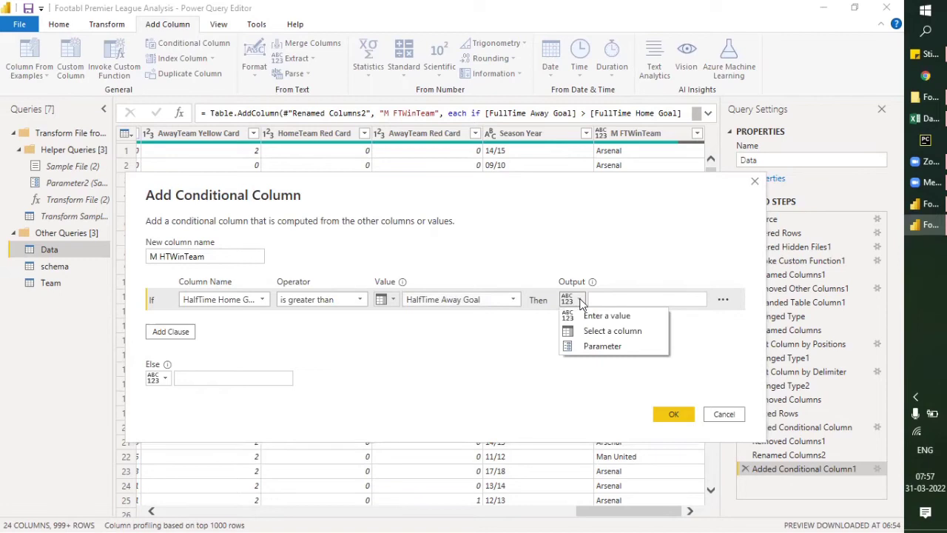
{"action": "left_click", "coordinate": [594, 333]}
{"action": "left_click", "coordinate": [695, 300]}
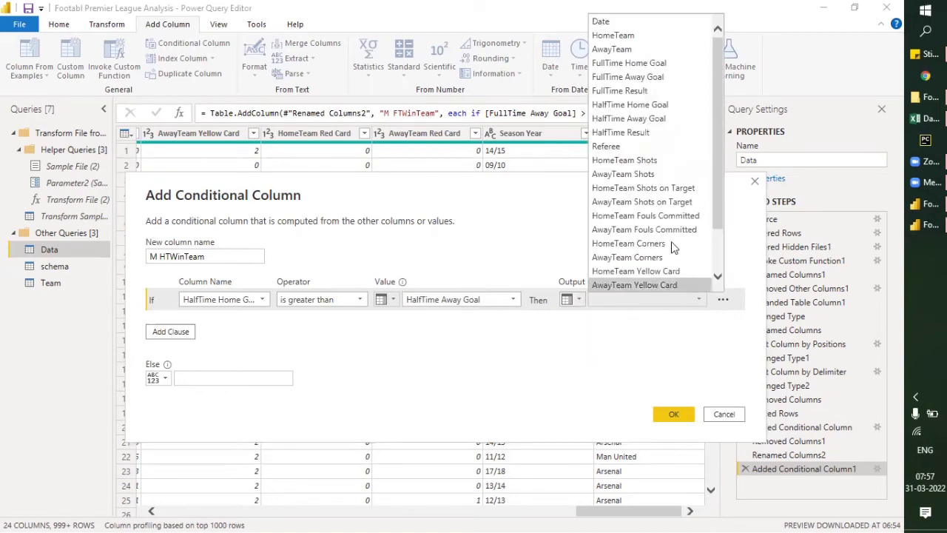
{"action": "left_click", "coordinate": [629, 35]}
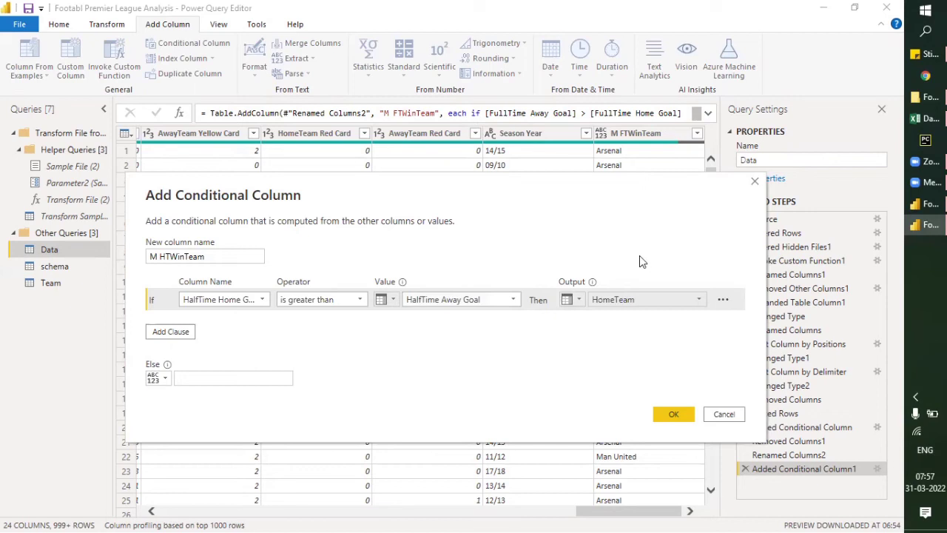
Add an else-if clause testing whether HalfTime Home Goal is less than the HalfTime Away Goal column
{"action": "left_click", "coordinate": [165, 332]}
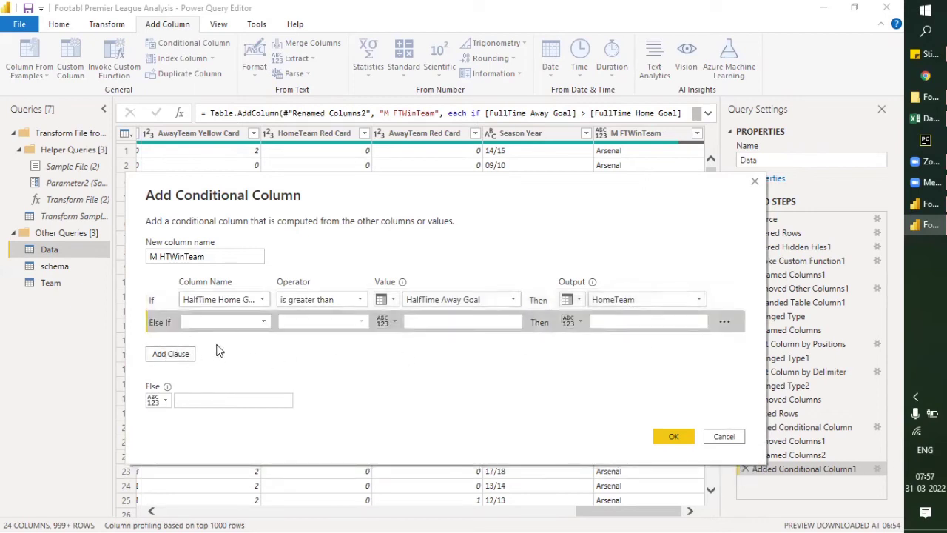
{"action": "left_click", "coordinate": [241, 322]}
{"action": "left_click", "coordinate": [242, 339]}
{"action": "left_click", "coordinate": [239, 325]}
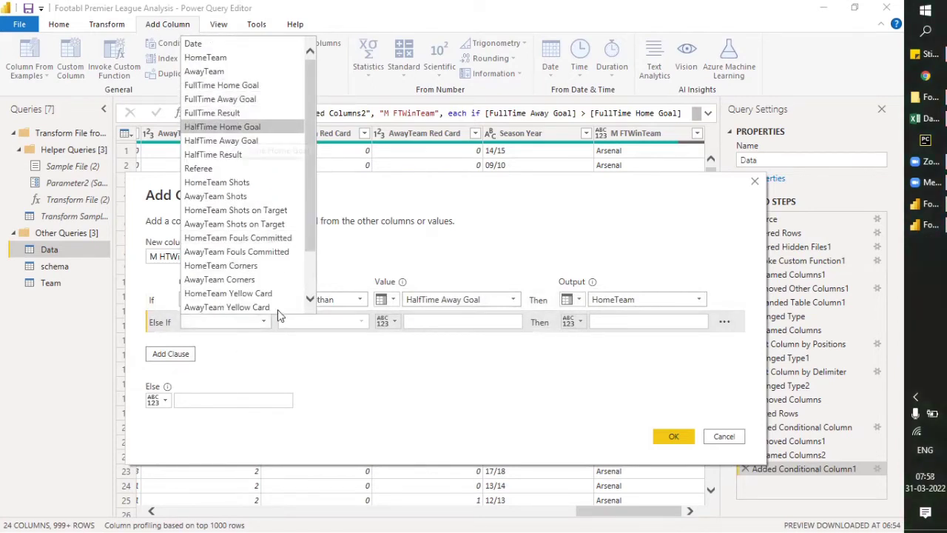
{"action": "left_click", "coordinate": [241, 128]}
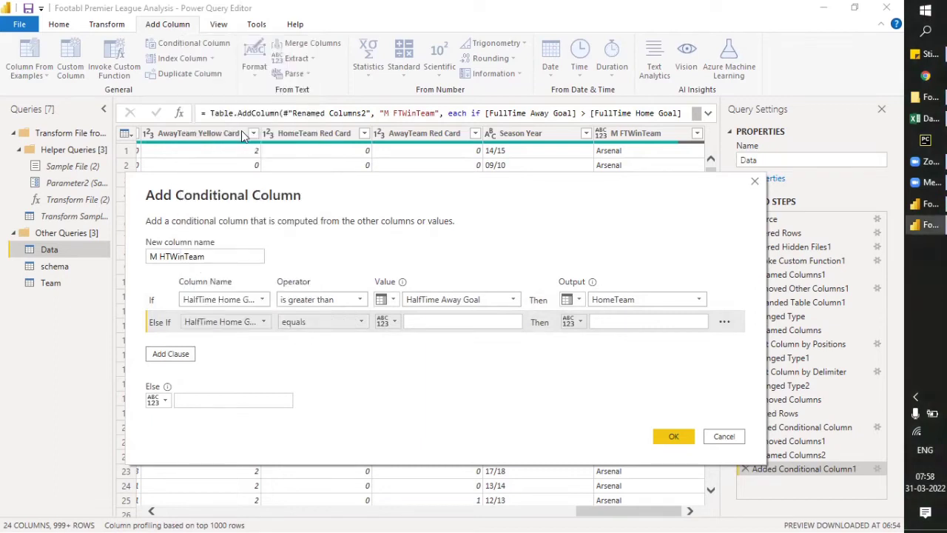
{"action": "left_click", "coordinate": [321, 324]}
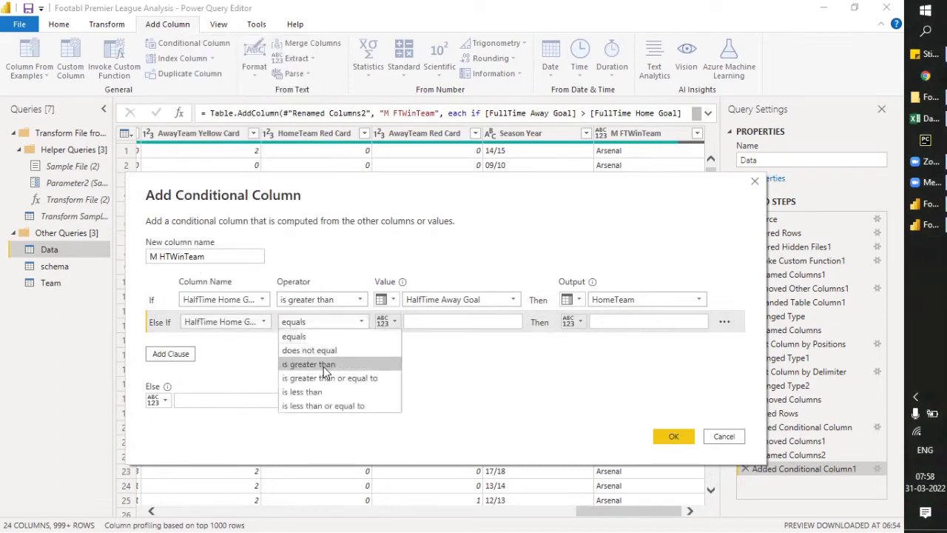
{"action": "left_click", "coordinate": [320, 392]}
{"action": "left_click", "coordinate": [394, 322]}
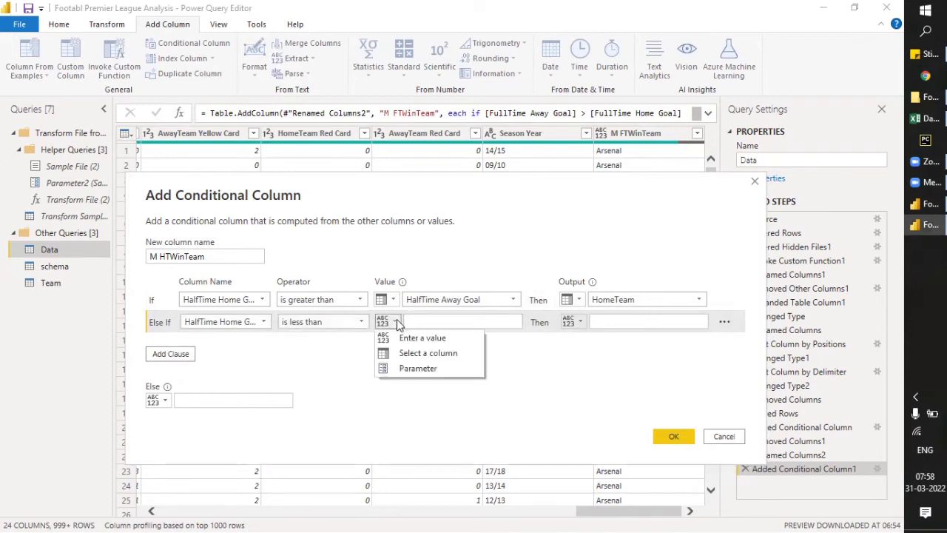
{"action": "left_click", "coordinate": [422, 353]}
{"action": "left_click", "coordinate": [449, 327]}
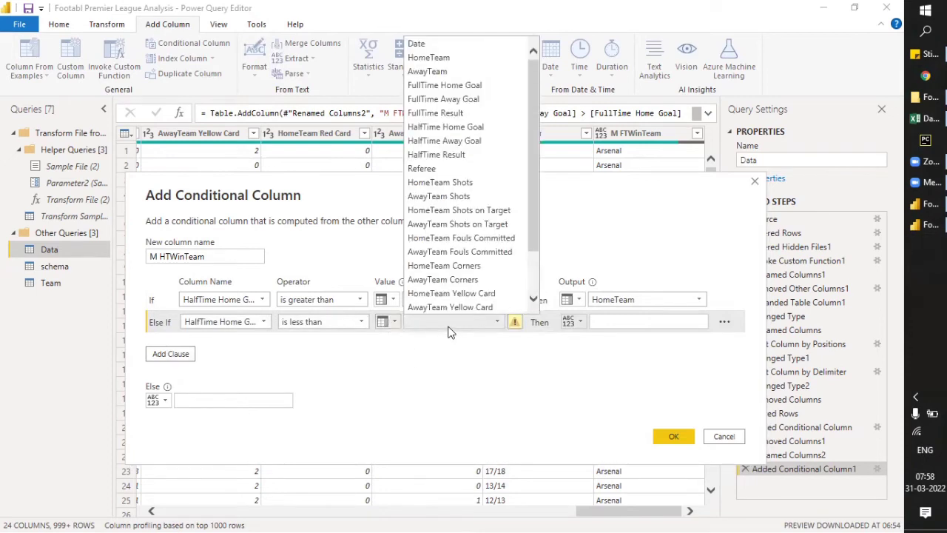
{"action": "left_click", "coordinate": [461, 141]}
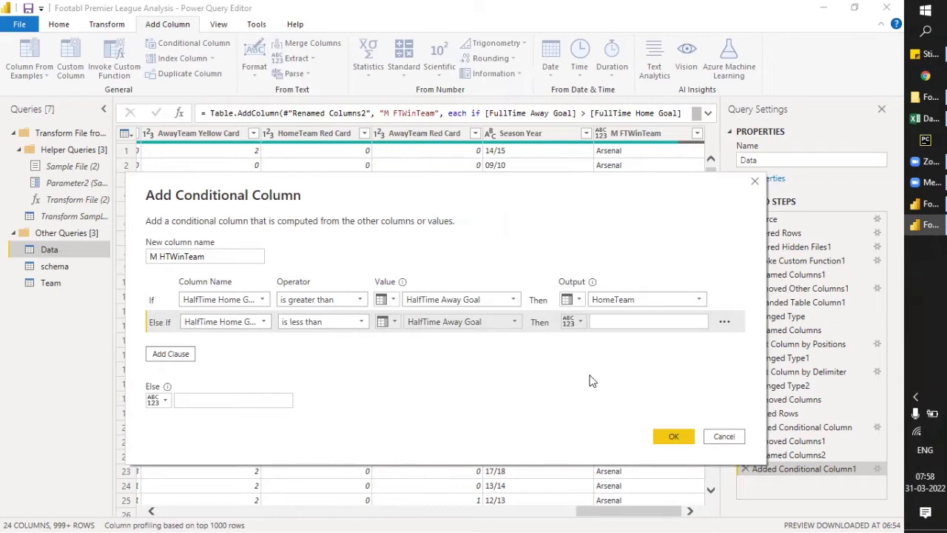
Make the else-if clause output the AwayTeam column and create the conditional column
{"action": "left_click", "coordinate": [574, 321]}
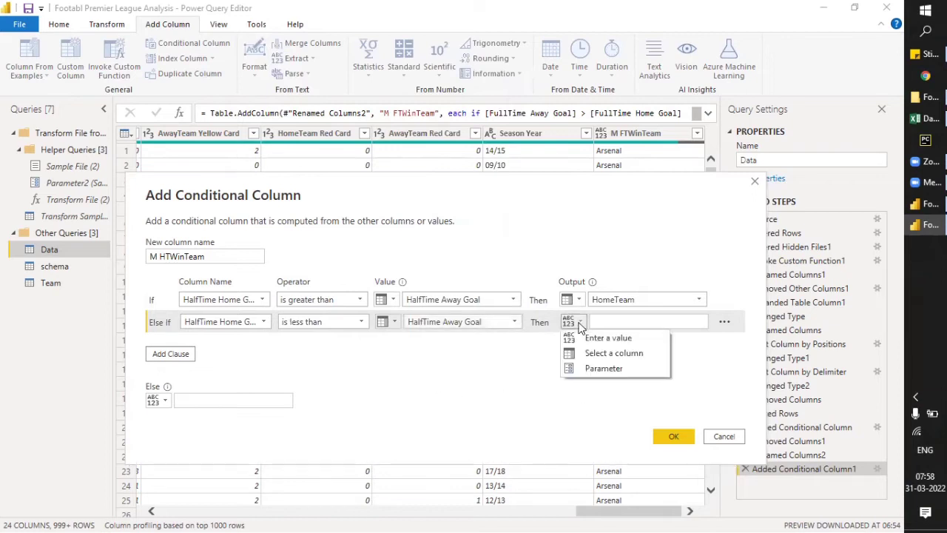
{"action": "left_click", "coordinate": [607, 353]}
{"action": "left_click", "coordinate": [613, 323]}
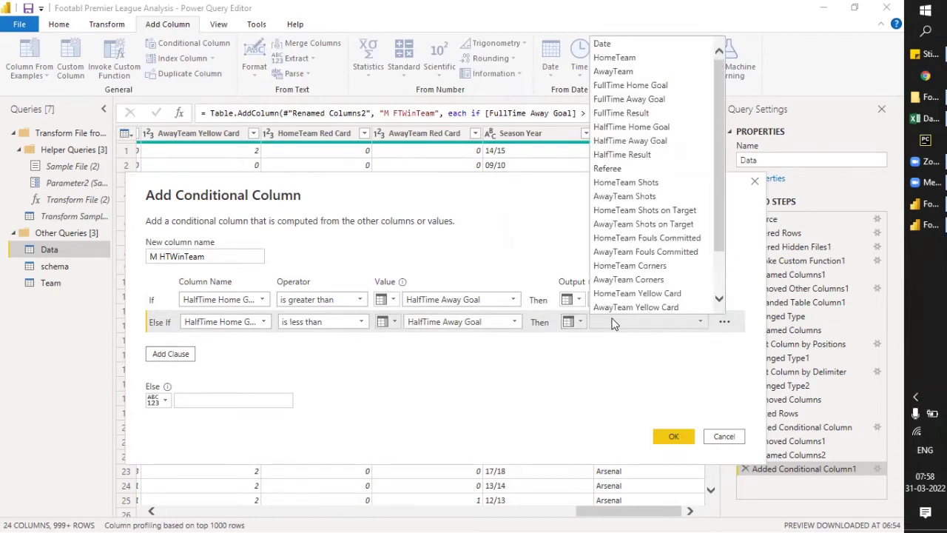
{"action": "left_click", "coordinate": [608, 71]}
{"action": "left_click", "coordinate": [192, 399]}
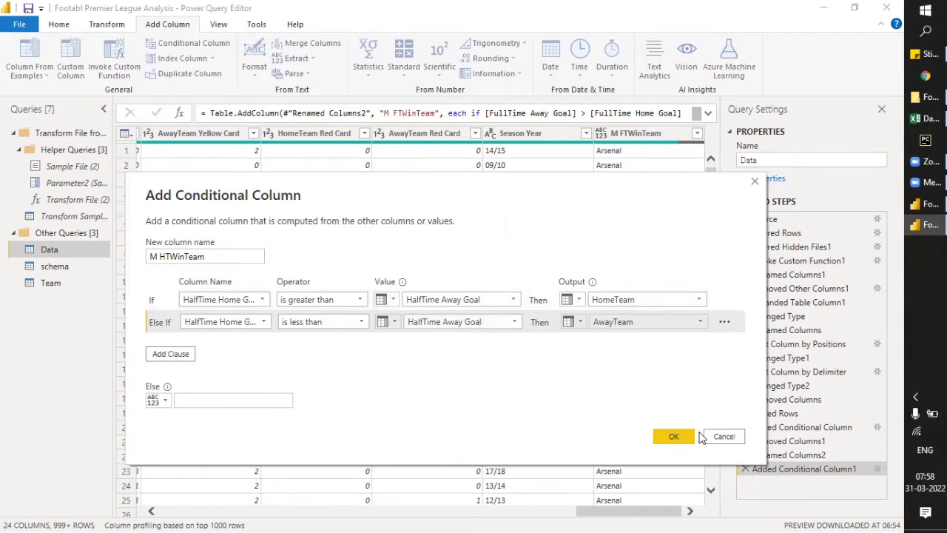
{"action": "left_click", "coordinate": [673, 435]}
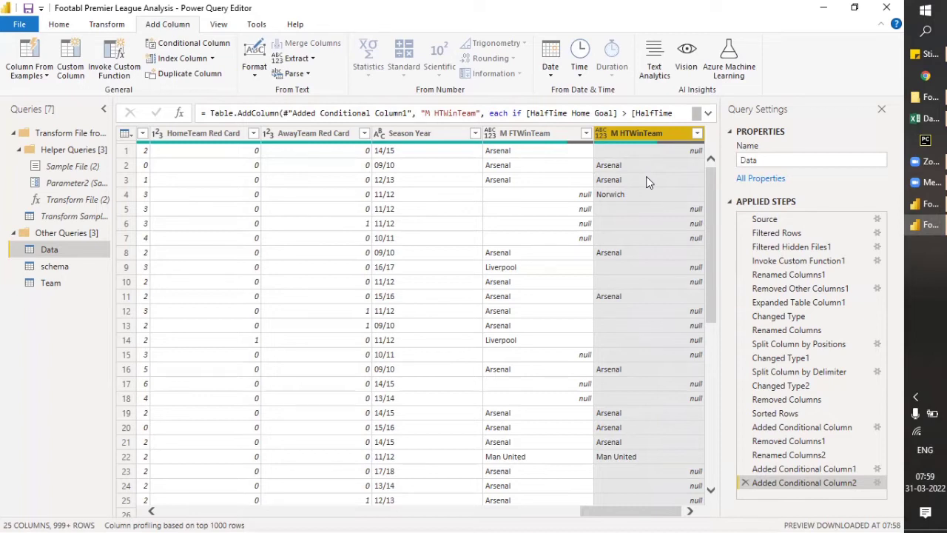
Compare the M FTWinTeam and M HTWinTeam values across the rows of the Data query
{"action": "left_click", "coordinate": [200, 43]}
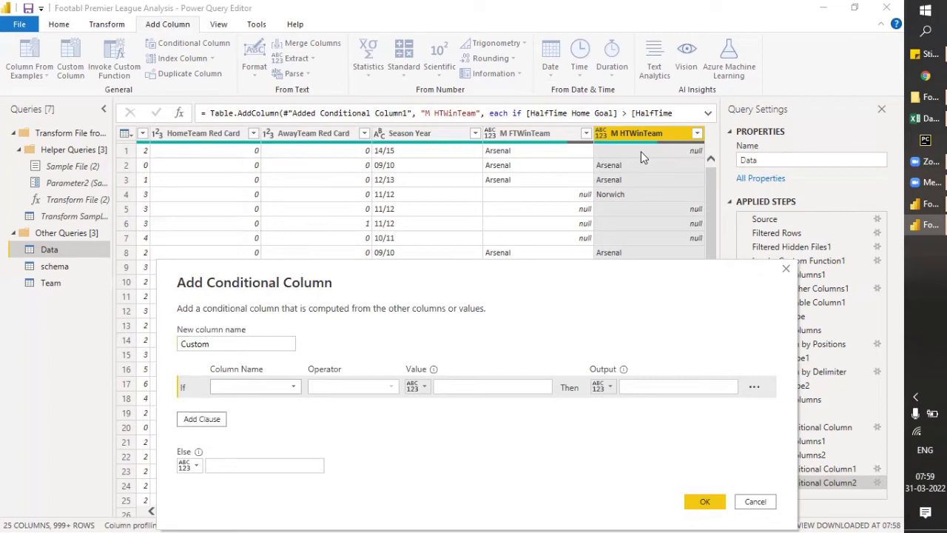
{"action": "left_click", "coordinate": [756, 502]}
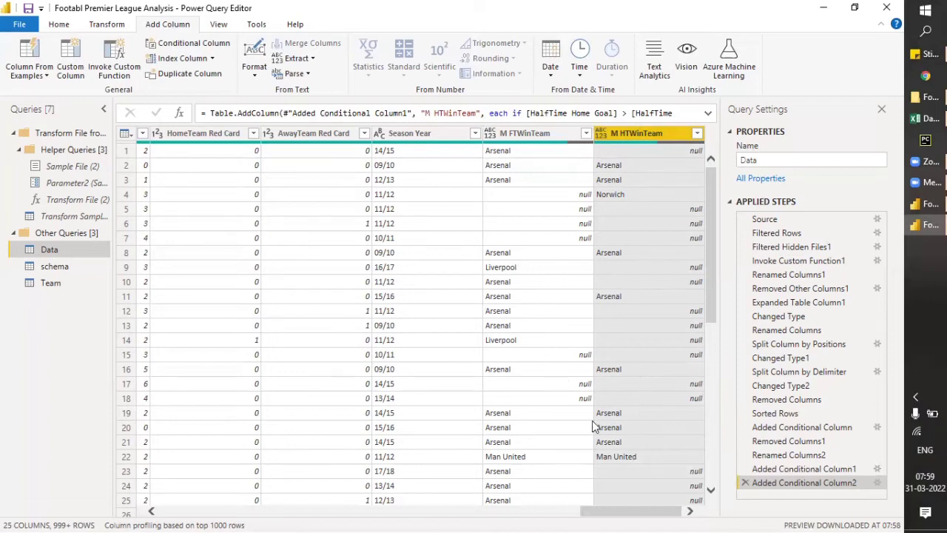
{"action": "scroll", "coordinate": [578, 456], "scroll_direction": "down", "scroll_amount": 1}
{"action": "scroll", "coordinate": [578, 457], "scroll_direction": "down", "scroll_amount": 10}
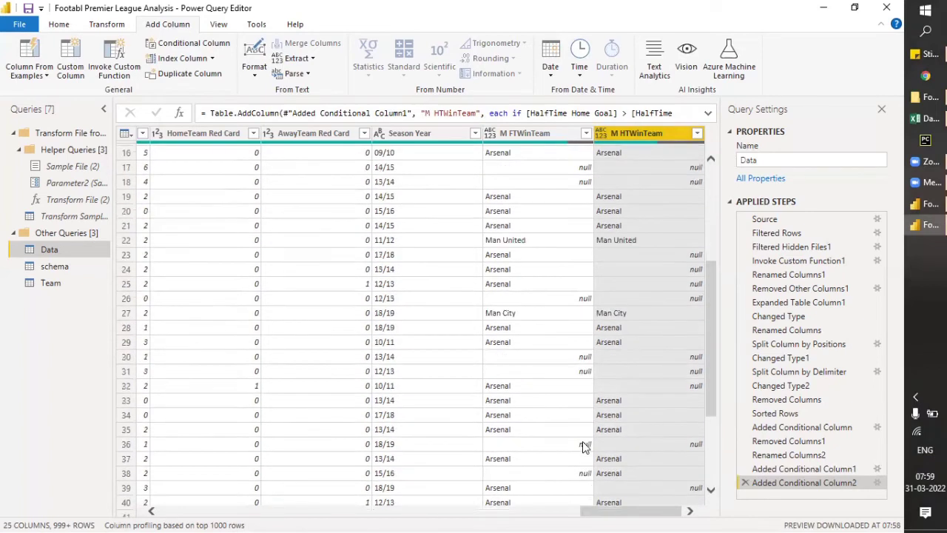
{"action": "scroll", "coordinate": [583, 445], "scroll_direction": "down", "scroll_amount": 9}
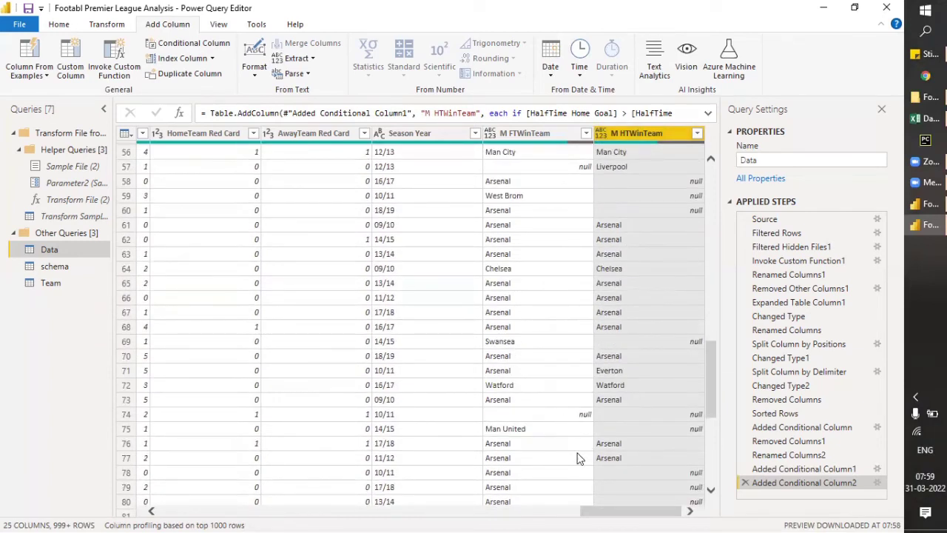
{"action": "scroll", "coordinate": [579, 460], "scroll_direction": "down", "scroll_amount": 6}
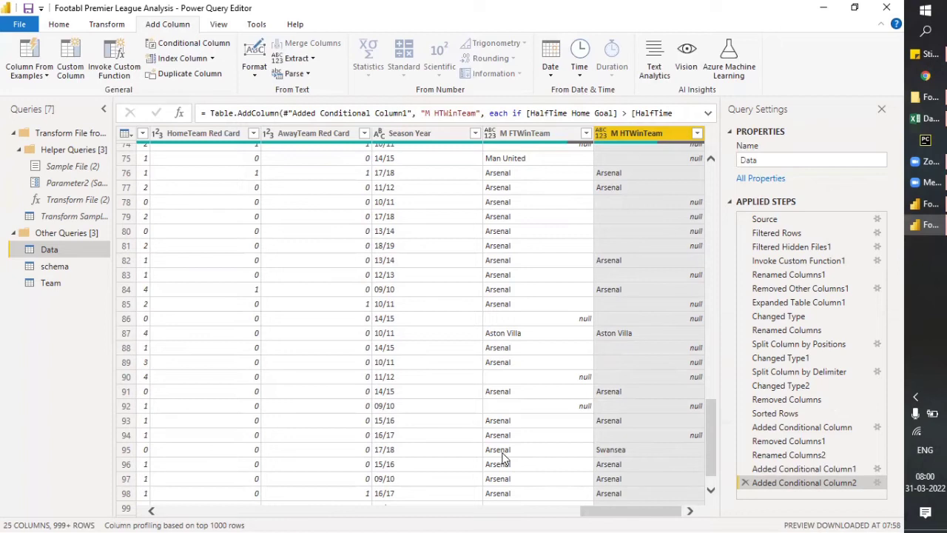
Compare row 95's full-time and half-time goals with its M FTWinTeam and M HTWinTeam values
{"action": "left_click", "coordinate": [541, 452]}
{"action": "scroll", "coordinate": [535, 366], "scroll_direction": "down", "scroll_amount": 4}
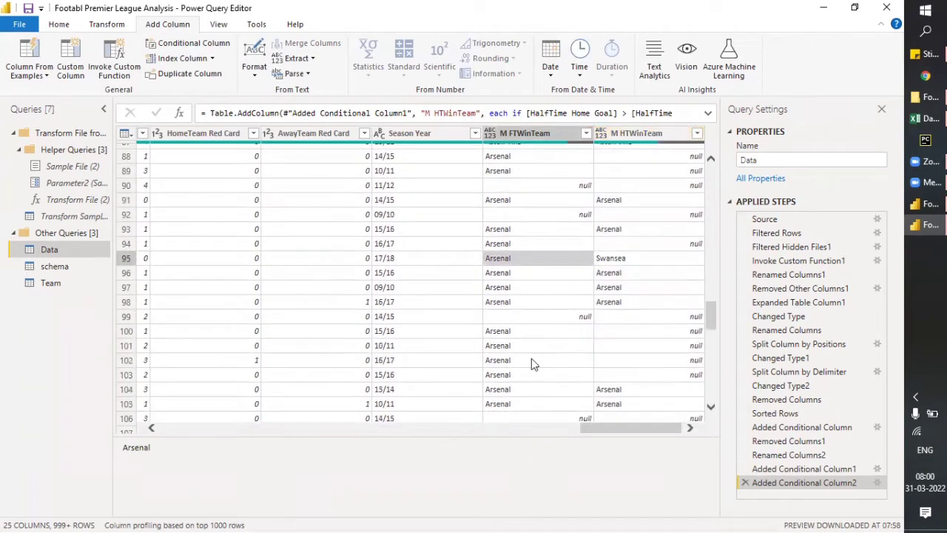
{"action": "left_click_drag", "start_coordinate": [611, 433], "coordinate": [237, 433]}
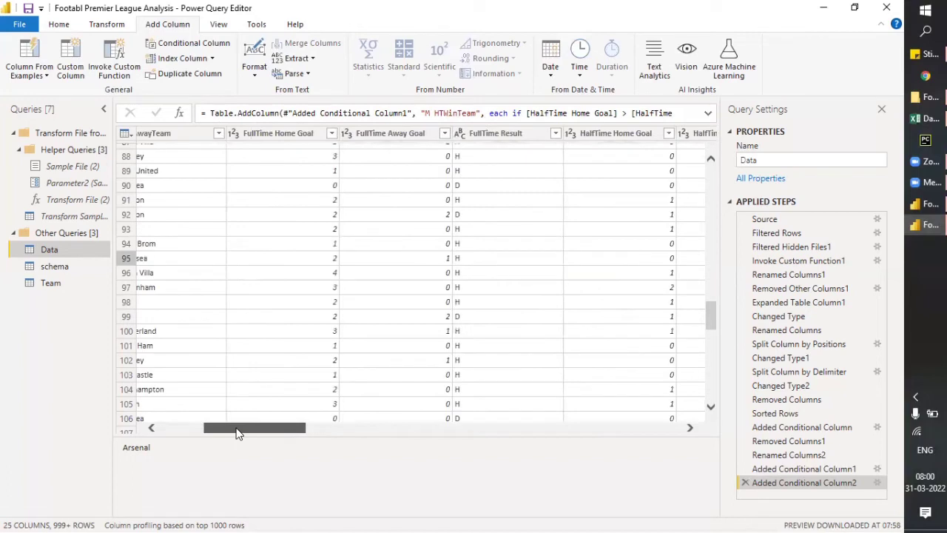
{"action": "left_click_drag", "start_coordinate": [237, 433], "coordinate": [284, 439]}
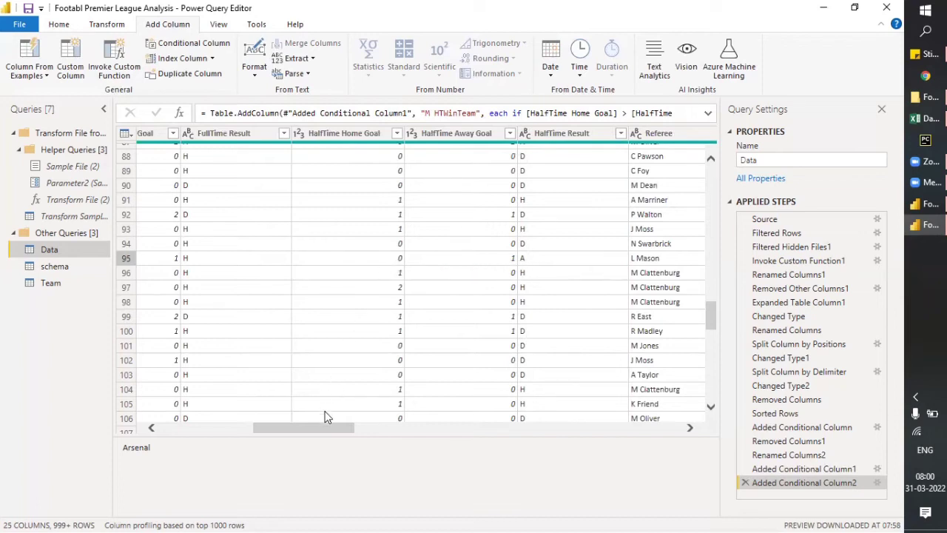
{"action": "left_click_drag", "start_coordinate": [326, 427], "coordinate": [309, 434]}
{"action": "left_click_drag", "start_coordinate": [292, 434], "coordinate": [271, 431]}
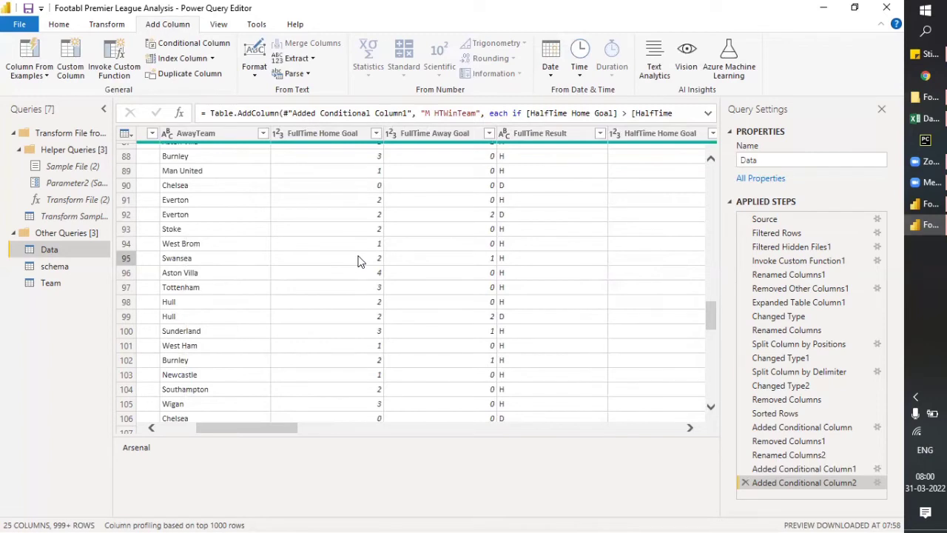
{"action": "left_click_drag", "start_coordinate": [229, 429], "coordinate": [641, 448]}
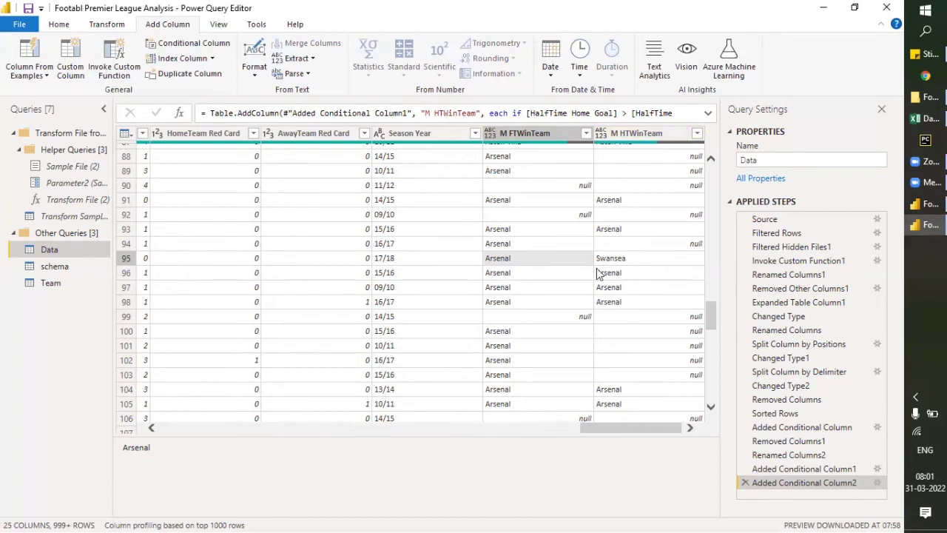
Start a new conditional column in the Data query and name it M GameChanged
{"action": "left_click", "coordinate": [219, 46]}
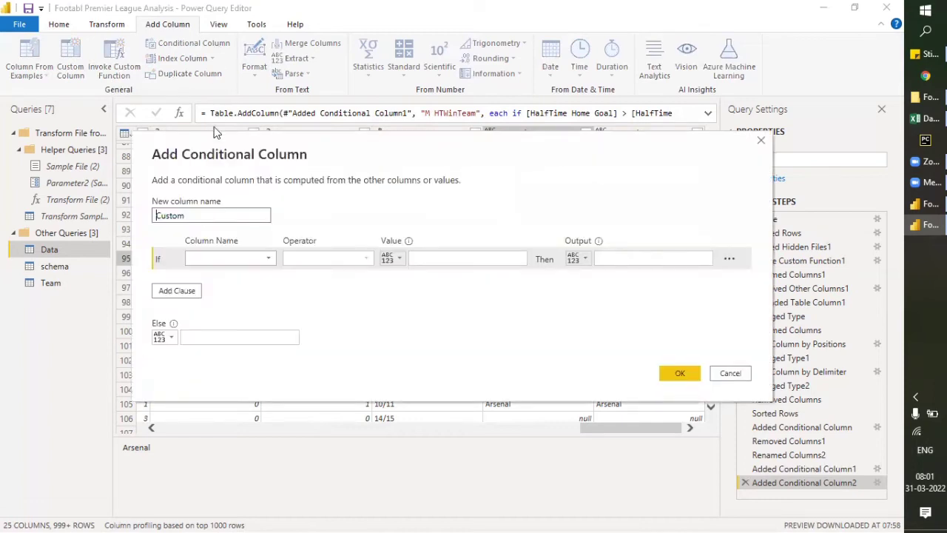
{"action": "left_click_drag", "start_coordinate": [210, 215], "coordinate": [140, 215]}
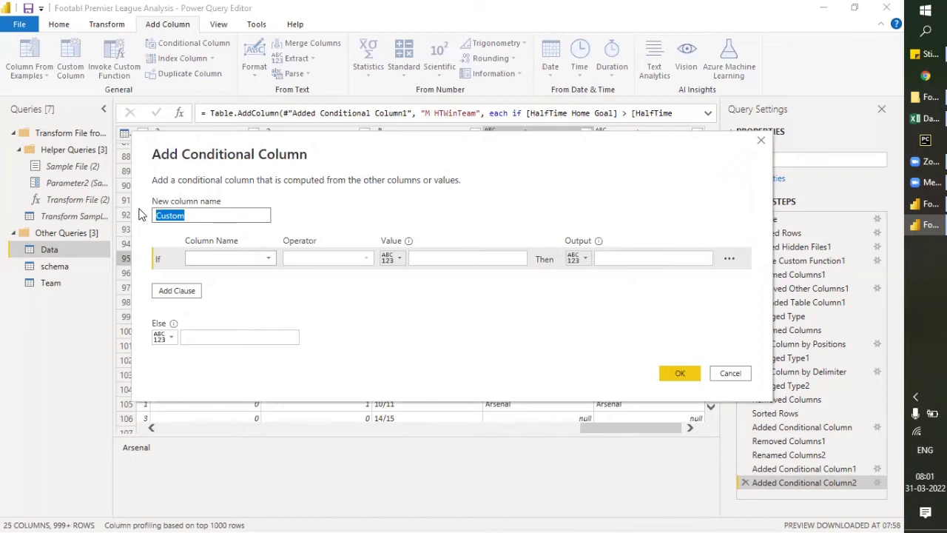
{"action": "type", "text": "M GameChanged"}
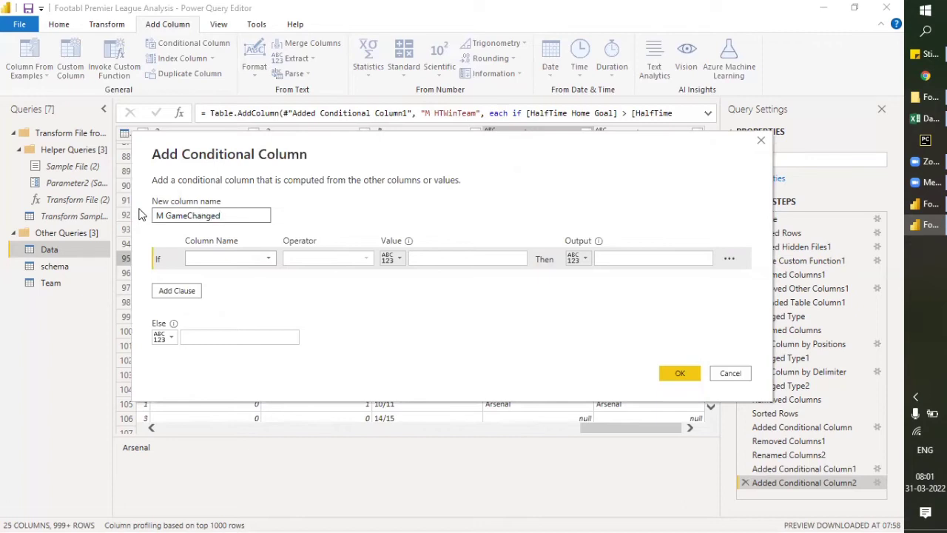
Set the first clause to test whether M HTWinTeam equals an empty value, with the output left blank
{"action": "left_click", "coordinate": [210, 258]}
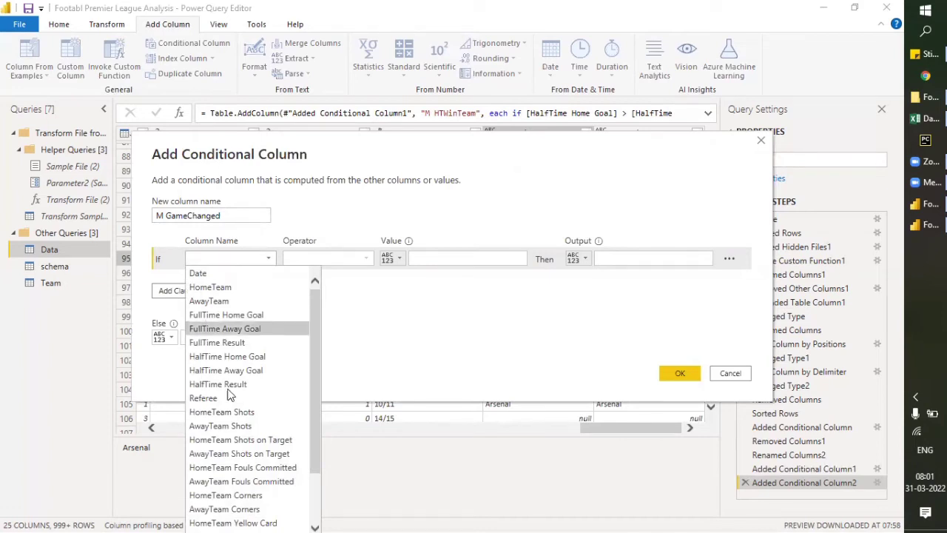
{"action": "scroll", "coordinate": [235, 418], "scroll_direction": "down", "scroll_amount": 2}
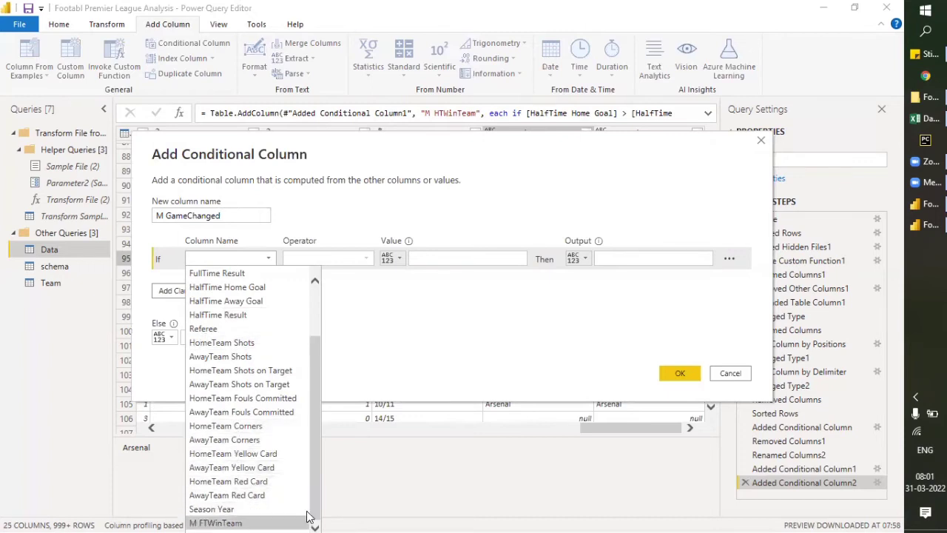
{"action": "left_click", "coordinate": [415, 140]}
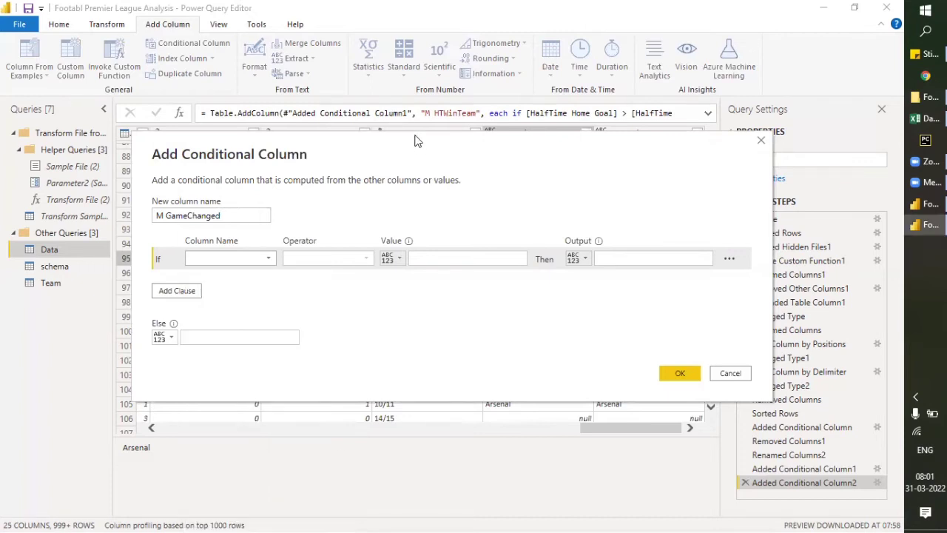
{"action": "left_click_drag", "start_coordinate": [416, 141], "coordinate": [410, 44]}
{"action": "left_click", "coordinate": [263, 161]}
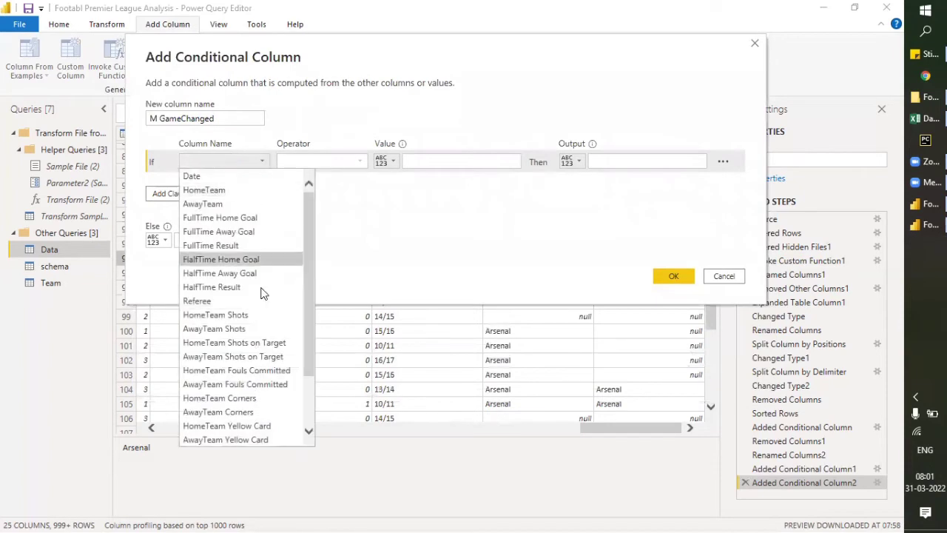
{"action": "scroll", "coordinate": [272, 348], "scroll_direction": "down", "scroll_amount": 2}
{"action": "left_click", "coordinate": [239, 438]}
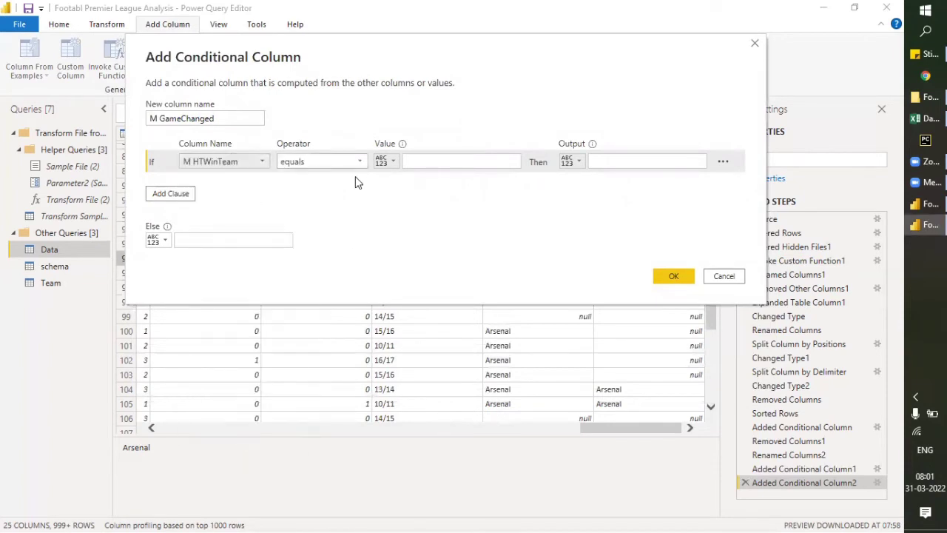
{"action": "left_click", "coordinate": [431, 161]}
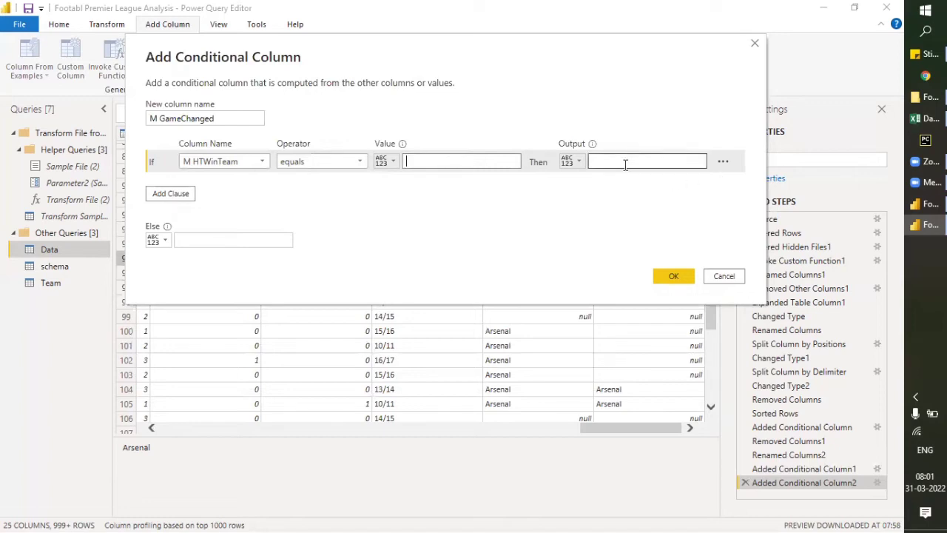
Add an else-if clause testing whether M HTWinTeam equals the M FTWinTeam column, leaving its output blank
{"action": "left_click", "coordinate": [172, 194]}
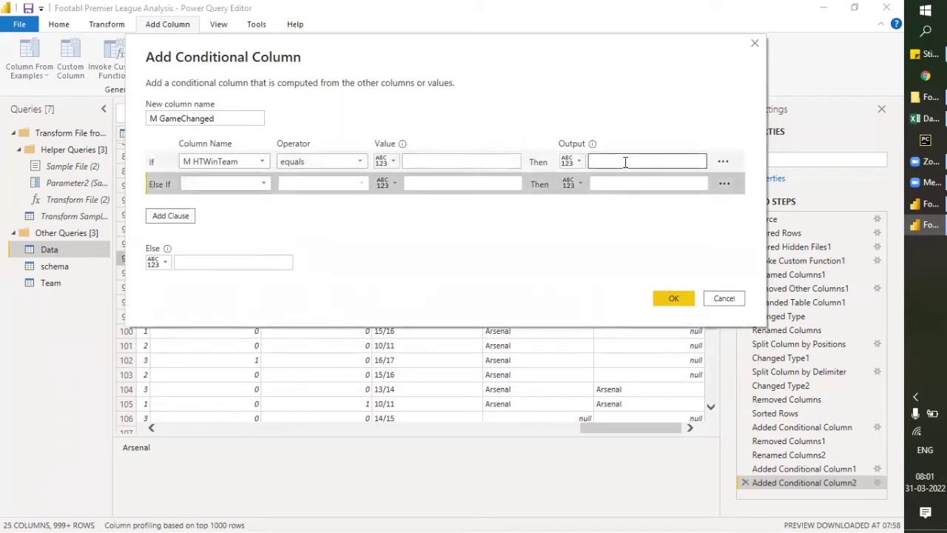
{"action": "left_click", "coordinate": [250, 190]}
{"action": "scroll", "coordinate": [281, 318], "scroll_direction": "down", "scroll_amount": 4}
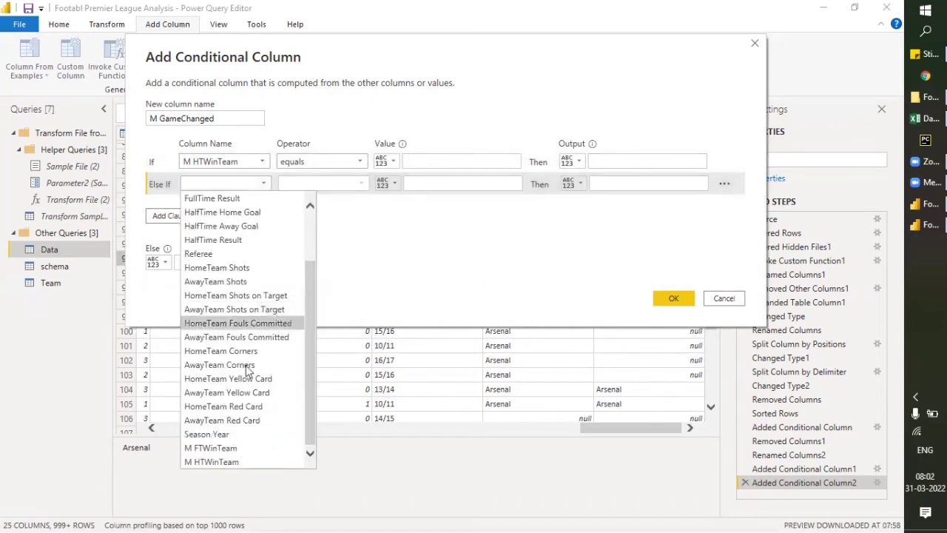
{"action": "left_click", "coordinate": [243, 458]}
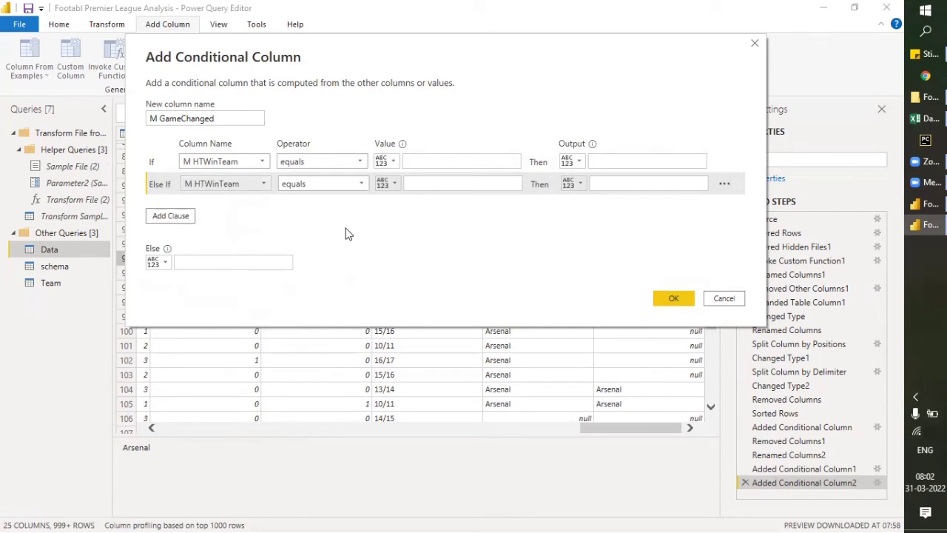
{"action": "left_click", "coordinate": [391, 187]}
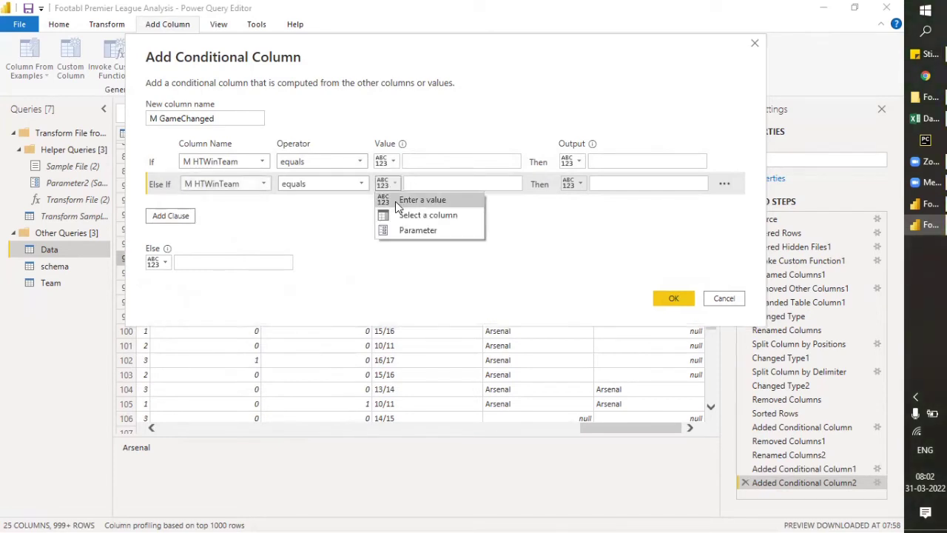
{"action": "left_click", "coordinate": [405, 215]}
{"action": "left_click", "coordinate": [436, 188]}
{"action": "scroll", "coordinate": [469, 401], "scroll_direction": "down", "scroll_amount": 3}
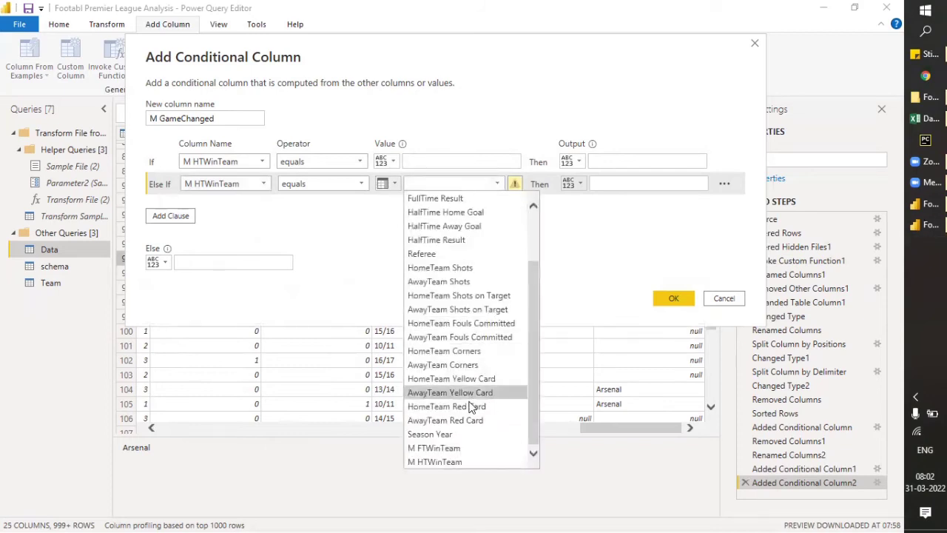
{"action": "left_click", "coordinate": [435, 448]}
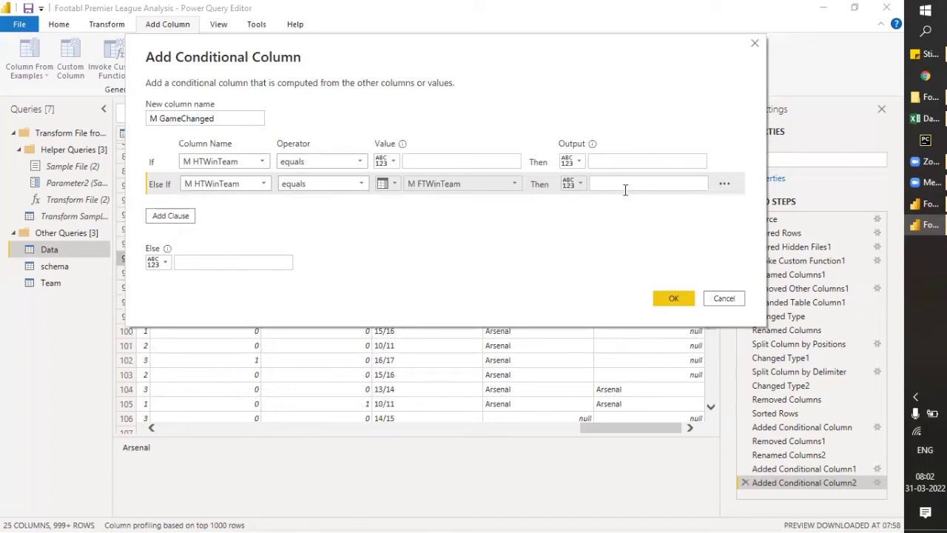
Make the else result return the M FTWinTeam column and create the conditional column
{"action": "left_click", "coordinate": [164, 265]}
{"action": "left_click", "coordinate": [178, 293]}
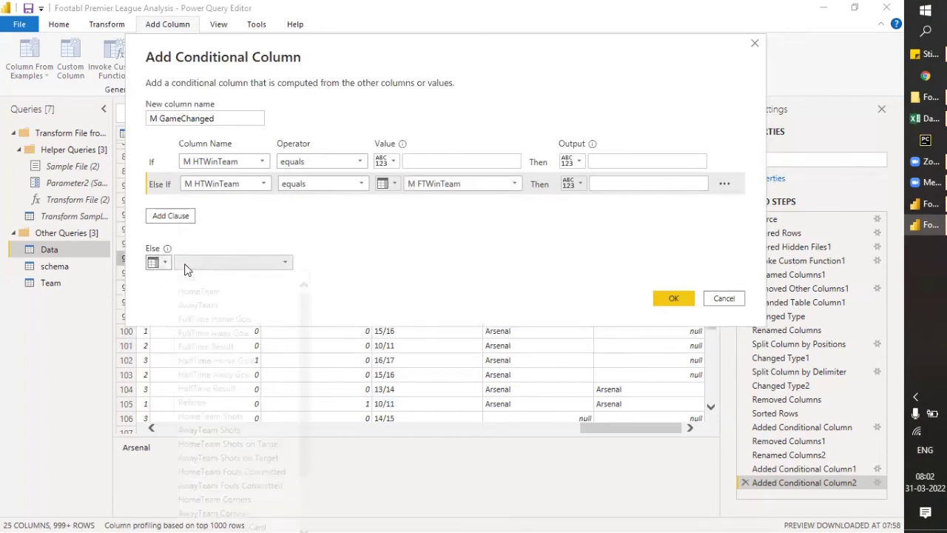
{"action": "left_click", "coordinate": [184, 263]}
{"action": "scroll", "coordinate": [222, 340], "scroll_direction": "down", "scroll_amount": 2}
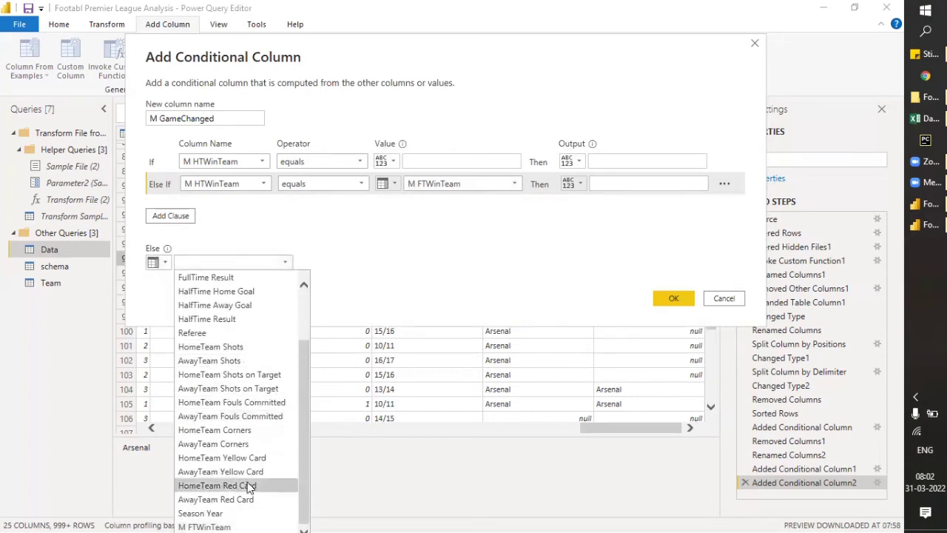
{"action": "left_click", "coordinate": [317, 46]}
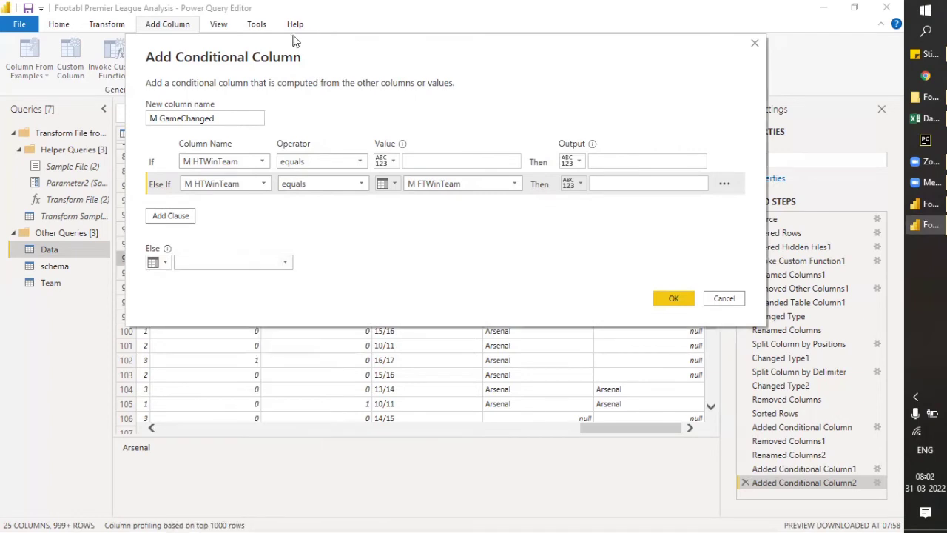
{"action": "left_click_drag", "start_coordinate": [316, 45], "coordinate": [279, 14]}
{"action": "left_click", "coordinate": [236, 231]}
{"action": "scroll", "coordinate": [222, 315], "scroll_direction": "down", "scroll_amount": 3}
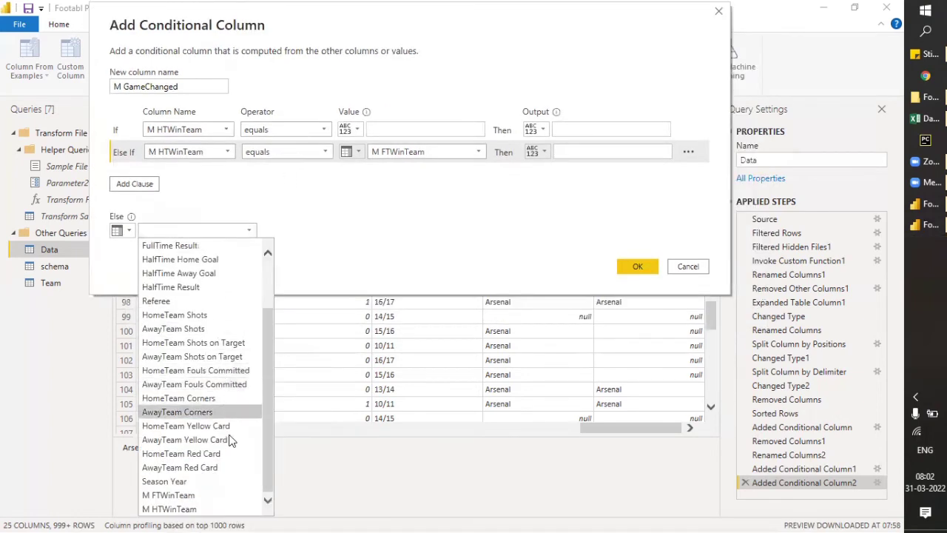
{"action": "left_click", "coordinate": [207, 495]}
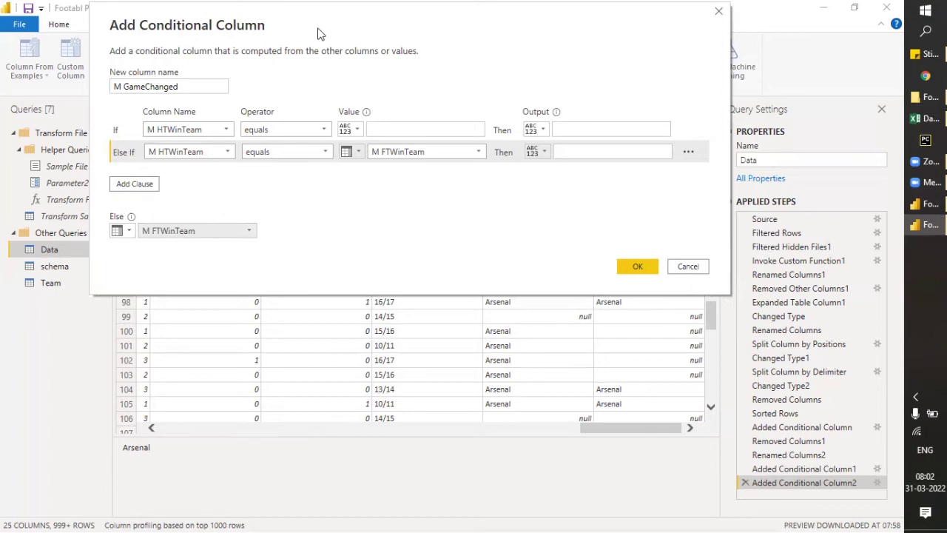
{"action": "left_click_drag", "start_coordinate": [319, 34], "coordinate": [322, 124]}
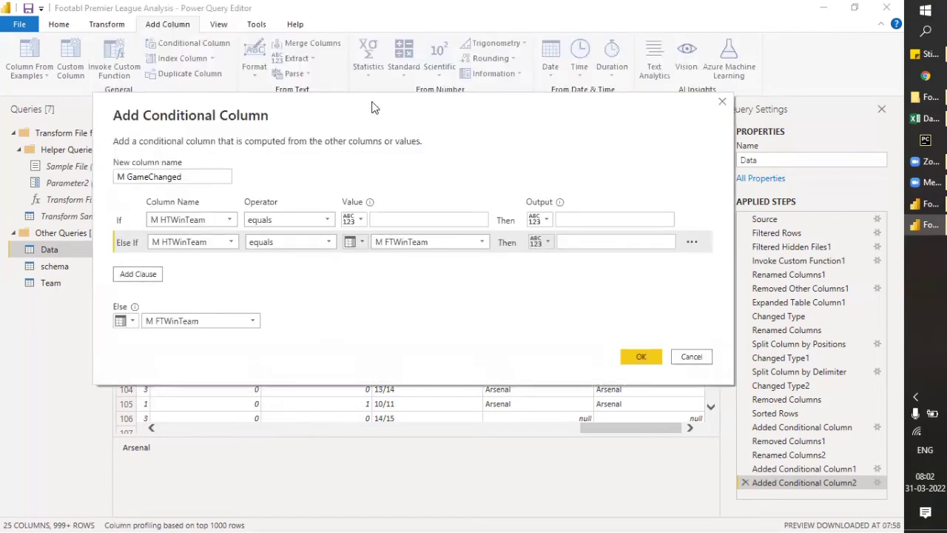
{"action": "left_click_drag", "start_coordinate": [378, 112], "coordinate": [410, 226]}
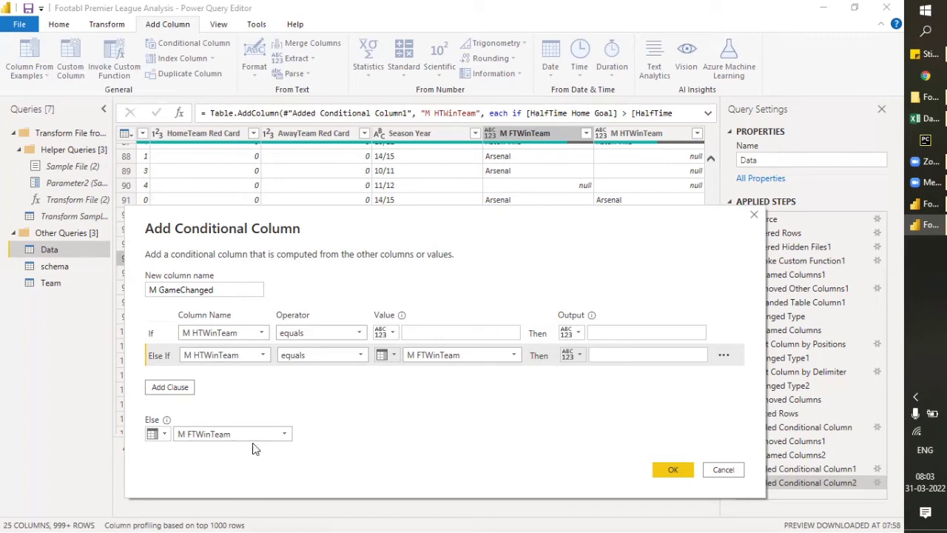
{"action": "left_click", "coordinate": [669, 470]}
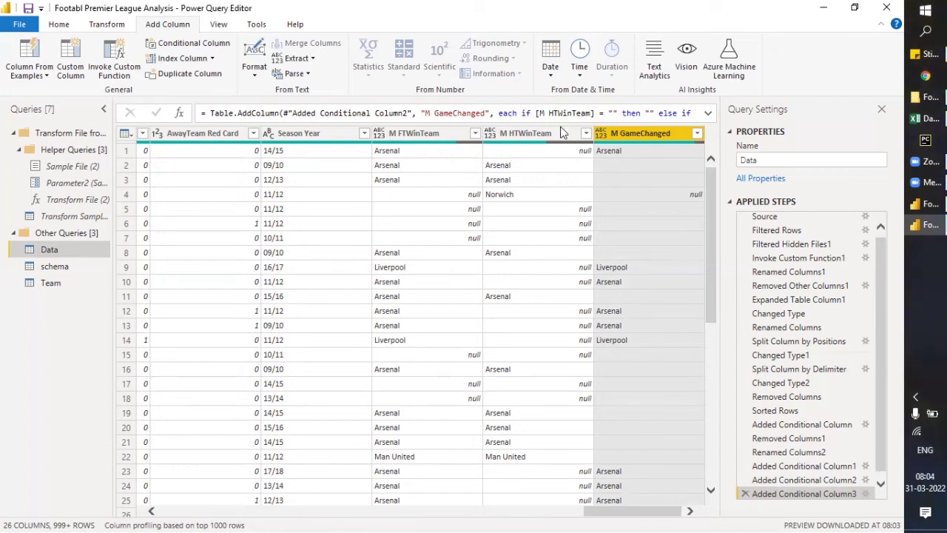
Review the full M GameChanged formula and check its conditions against the half-time and full-time winner values in the rows
{"action": "left_click", "coordinate": [708, 115]}
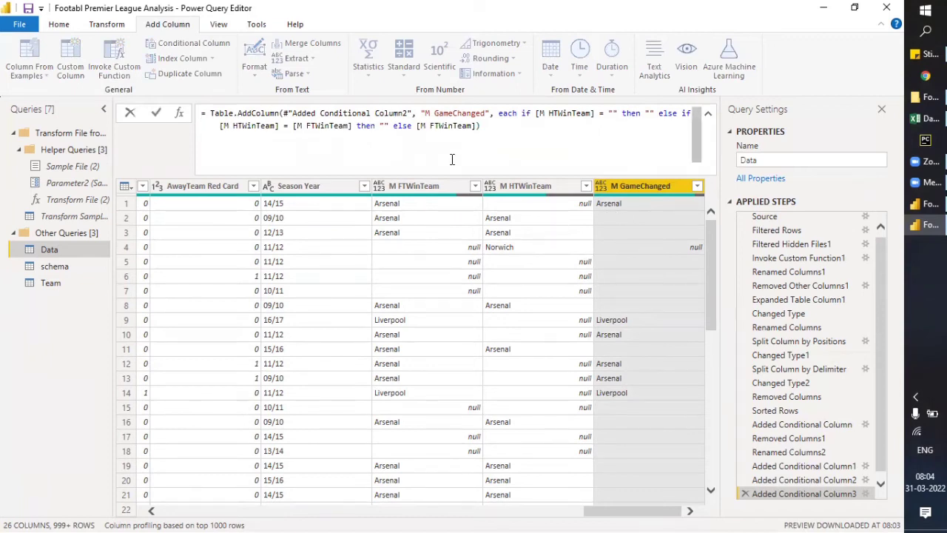
{"action": "left_click_drag", "start_coordinate": [482, 126], "coordinate": [210, 116]}
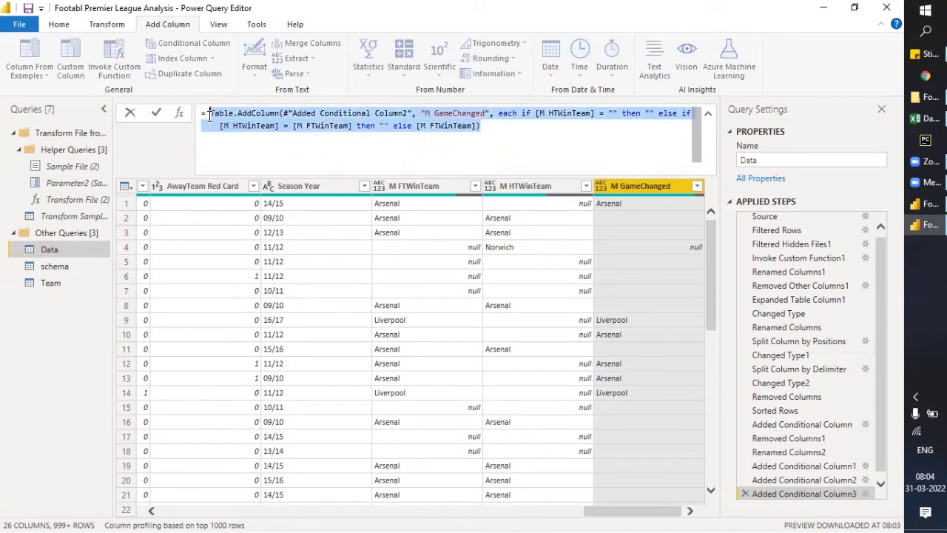
{"action": "left_click", "coordinate": [526, 133]}
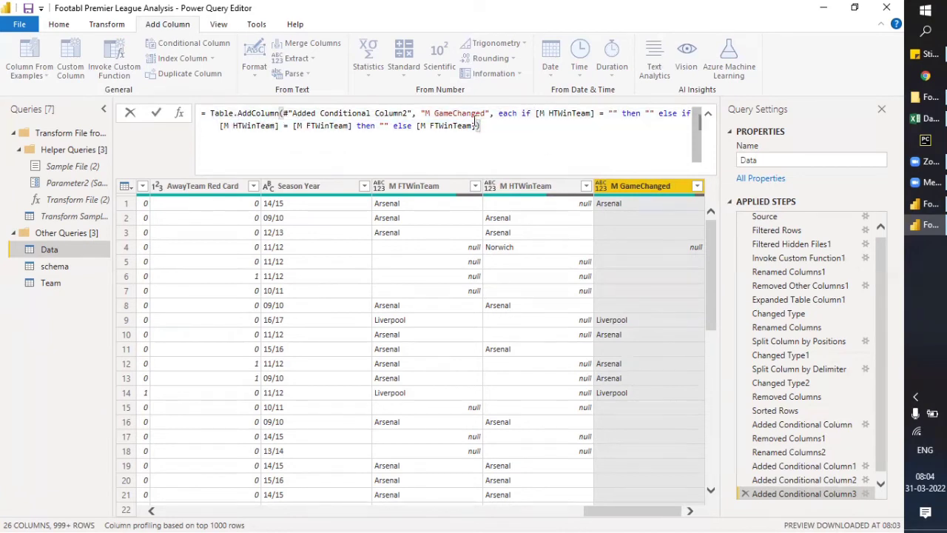
{"action": "left_click_drag", "start_coordinate": [540, 113], "coordinate": [595, 114]}
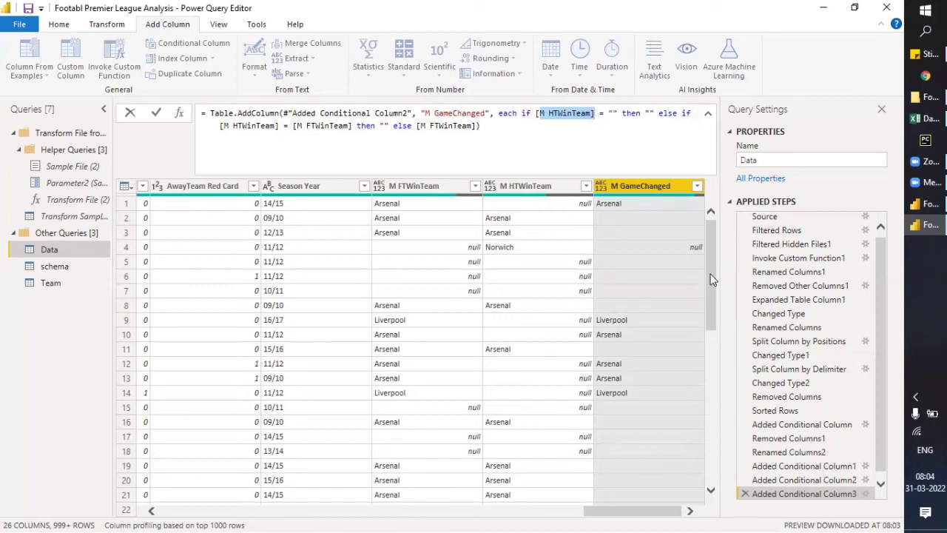
{"action": "left_click", "coordinate": [713, 303]}
{"action": "left_click", "coordinate": [711, 340]}
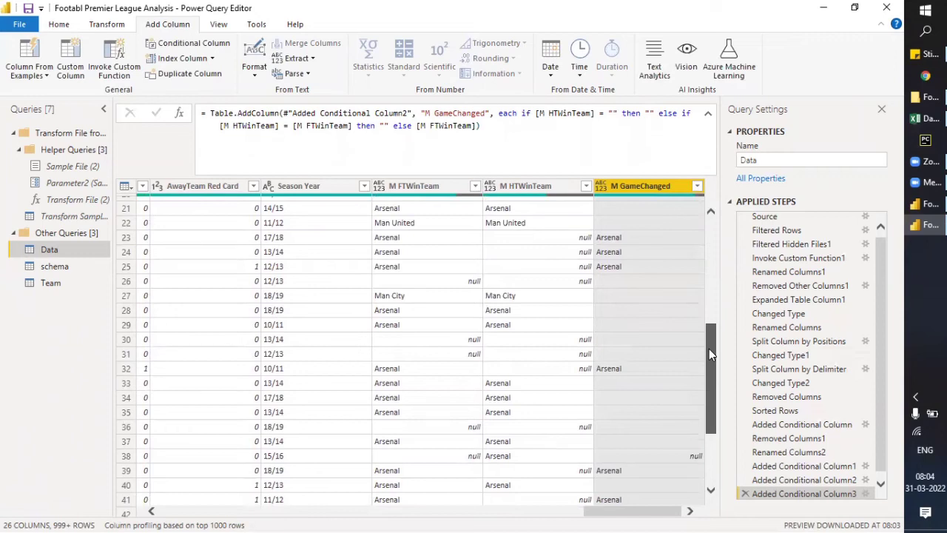
{"action": "left_click_drag", "start_coordinate": [709, 349], "coordinate": [705, 232]}
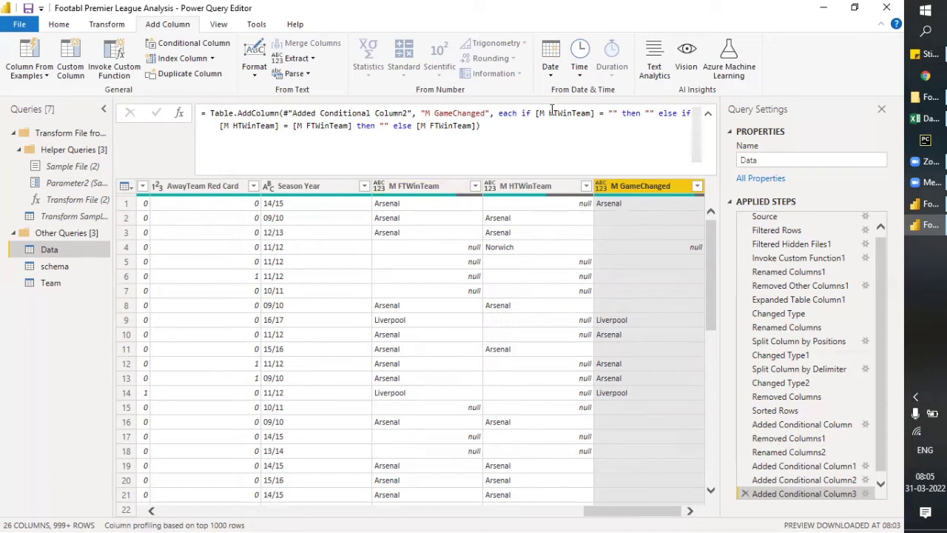
{"action": "left_click_drag", "start_coordinate": [539, 112], "coordinate": [655, 113]}
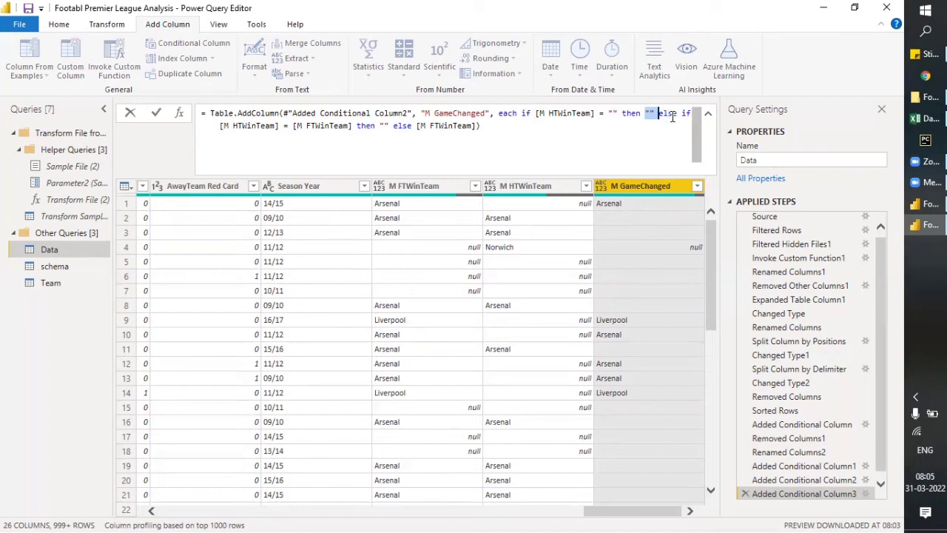
Change the else-if output in the M GameChanged formula to null and commit the edit
{"action": "left_click_drag", "start_coordinate": [220, 126], "coordinate": [476, 128]}
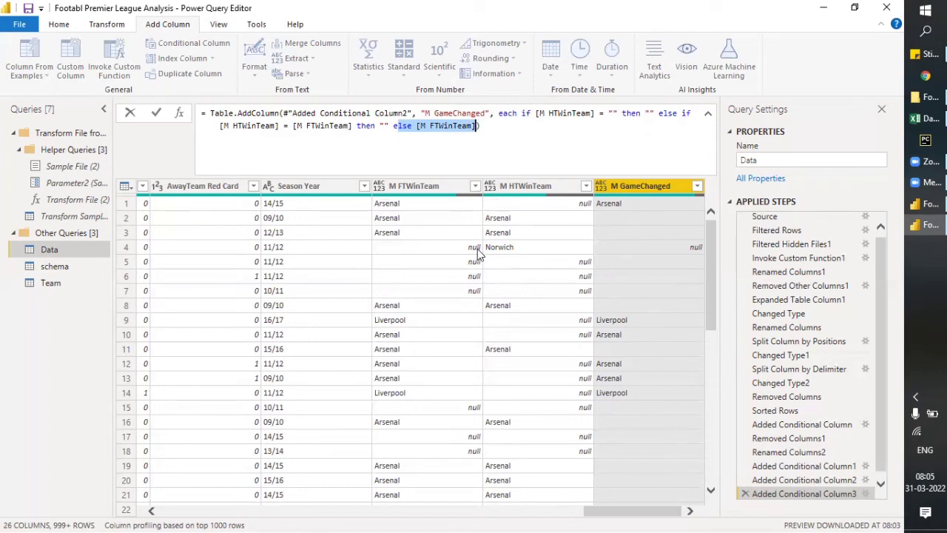
{"action": "key", "text": "Return"}
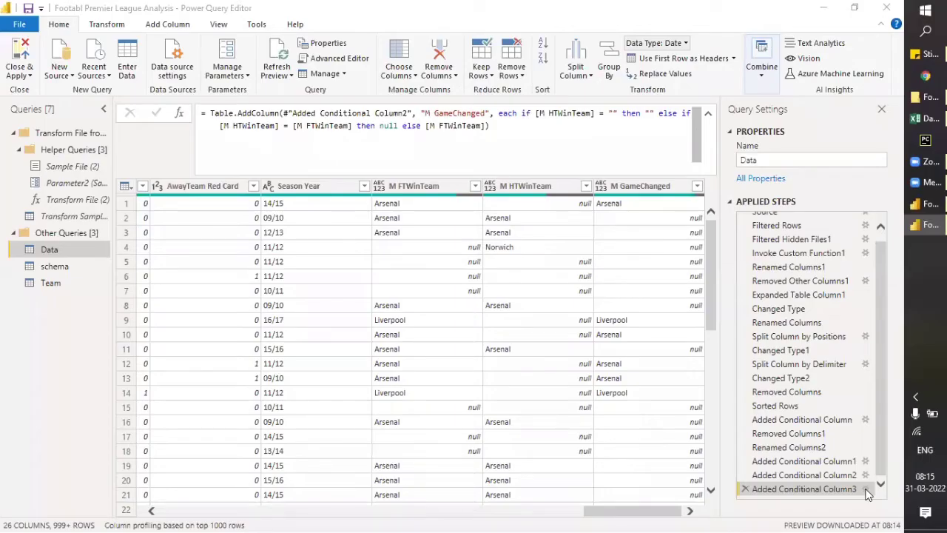
Edit the M GameChanged conditional column so the first clause tests M HTWinTeam equals null, with null as the output of both clauses
{"action": "left_click", "coordinate": [866, 490]}
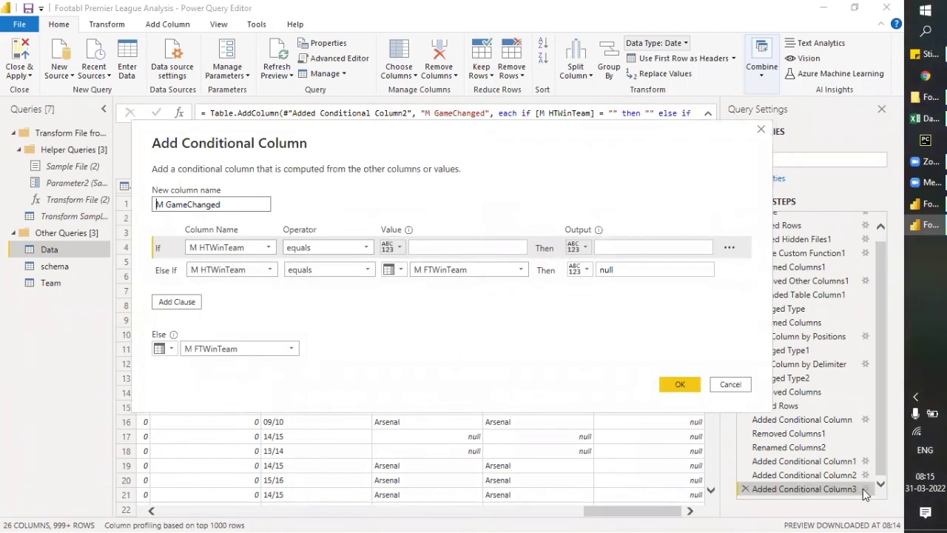
{"action": "left_click", "coordinate": [418, 247]}
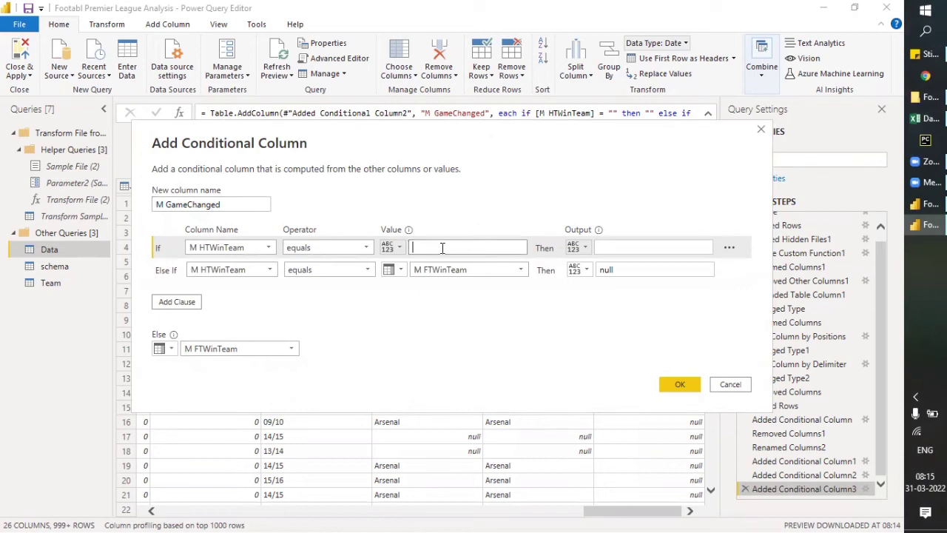
{"action": "type", "text": "Null"}
{"action": "left_click", "coordinate": [613, 247]}
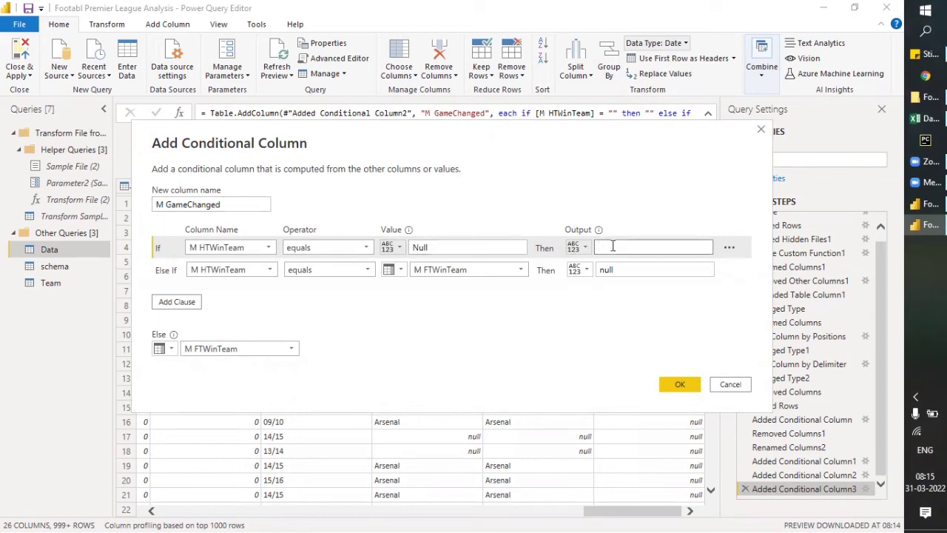
{"action": "type", "text": "null"}
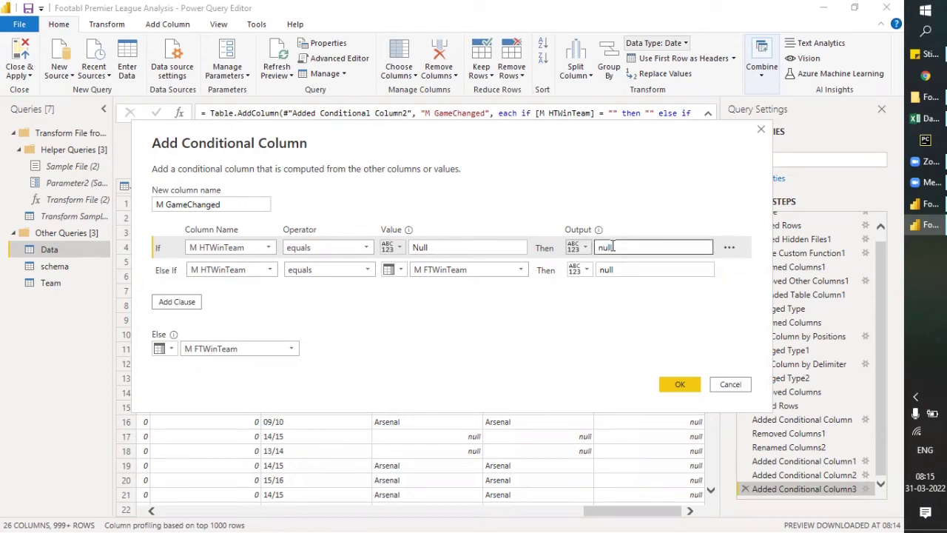
{"action": "key", "text": "shift+Tab"}
{"action": "key", "text": "shift+Tab"}
{"action": "type", "text": "null"}
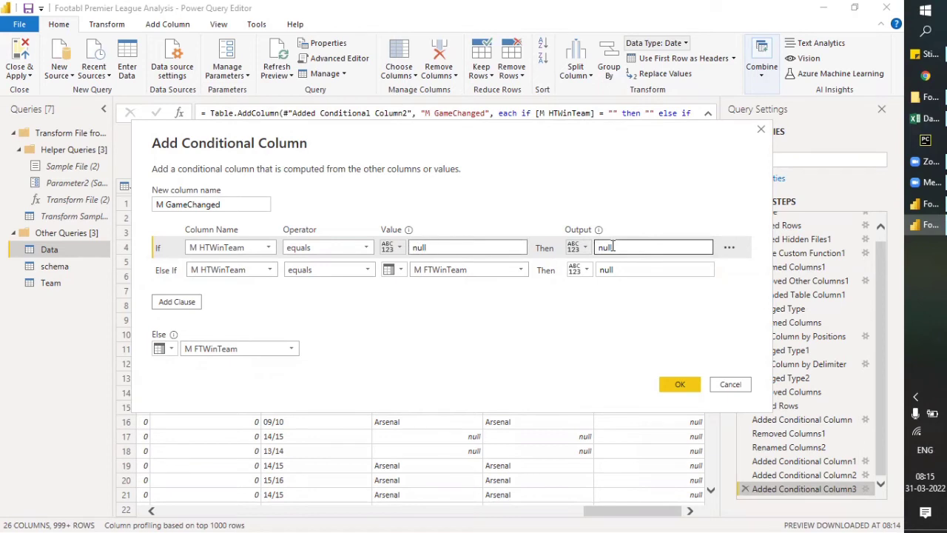
{"action": "left_click_drag", "start_coordinate": [645, 271], "coordinate": [553, 271]}
{"action": "type", "text": "null"}
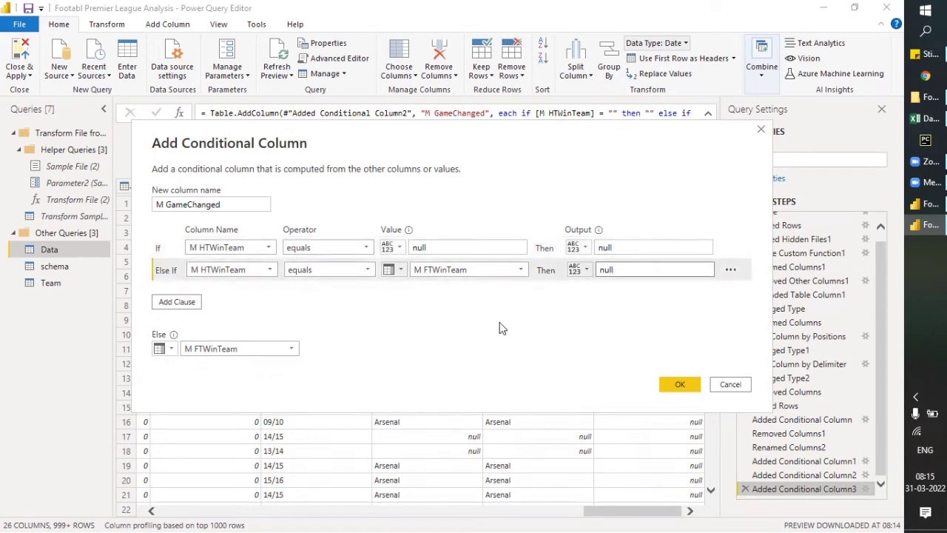
{"action": "left_click", "coordinate": [676, 385]}
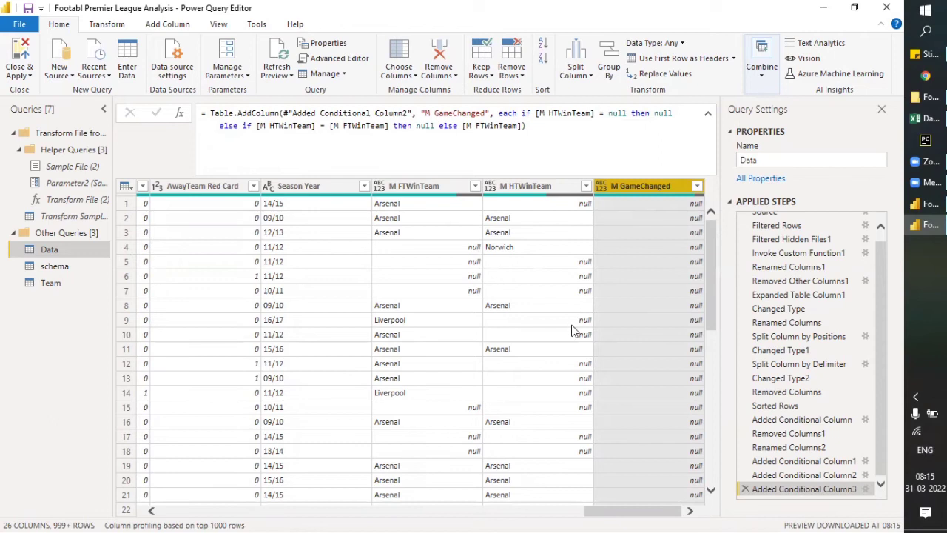
Check the M GameChanged values down the rows, then close the query editor and apply the changes
{"action": "scroll", "coordinate": [564, 384], "scroll_direction": "down", "scroll_amount": 5}
{"action": "scroll", "coordinate": [561, 400], "scroll_direction": "down", "scroll_amount": 20}
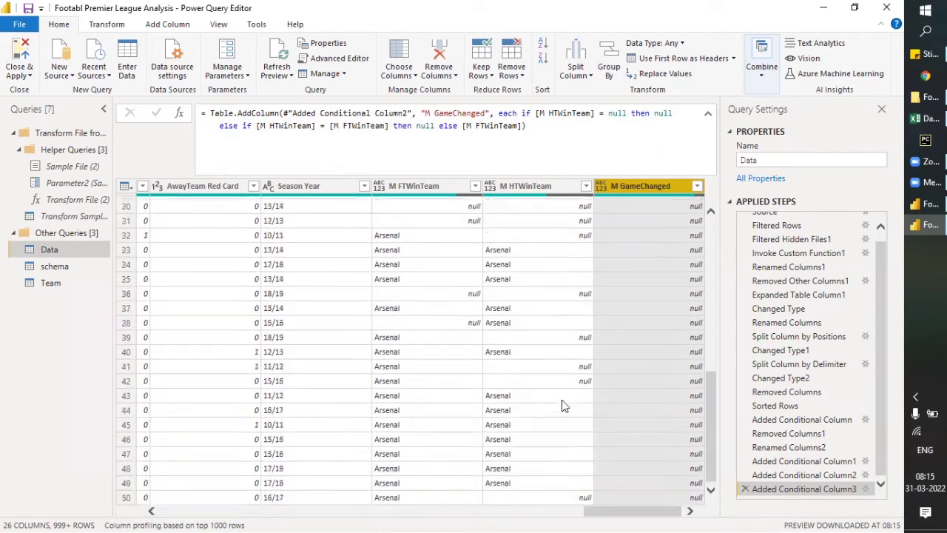
{"action": "scroll", "coordinate": [588, 342], "scroll_direction": "up", "scroll_amount": 3}
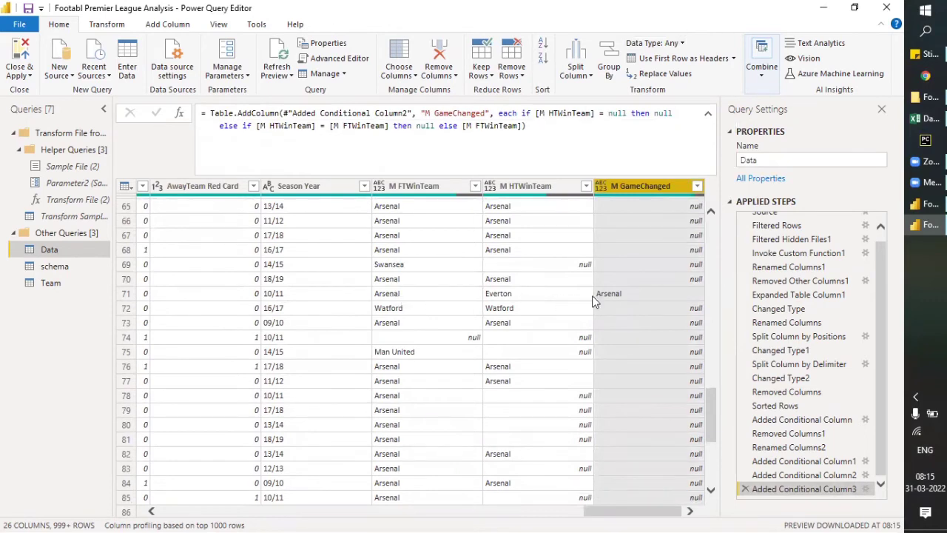
{"action": "scroll", "coordinate": [640, 332], "scroll_direction": "down", "scroll_amount": 5}
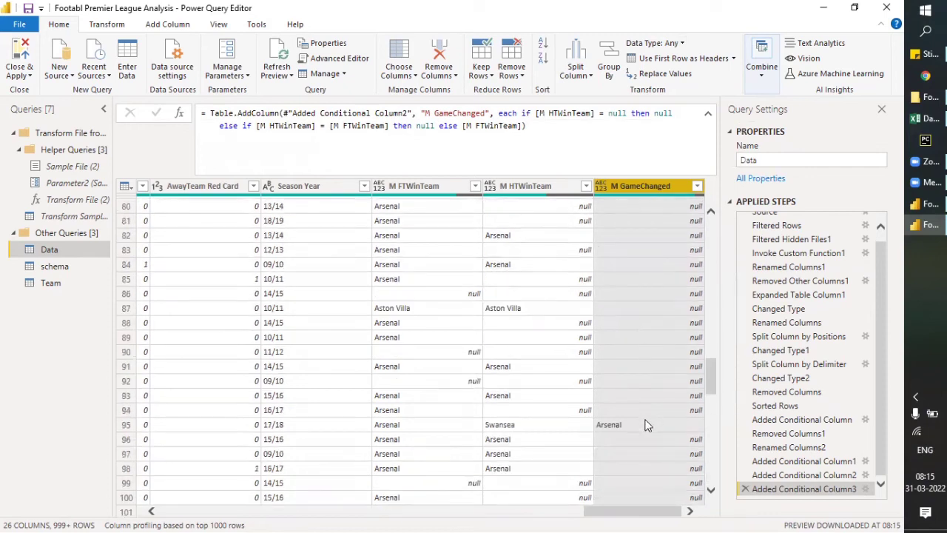
{"action": "scroll", "coordinate": [639, 425], "scroll_direction": "down", "scroll_amount": 12}
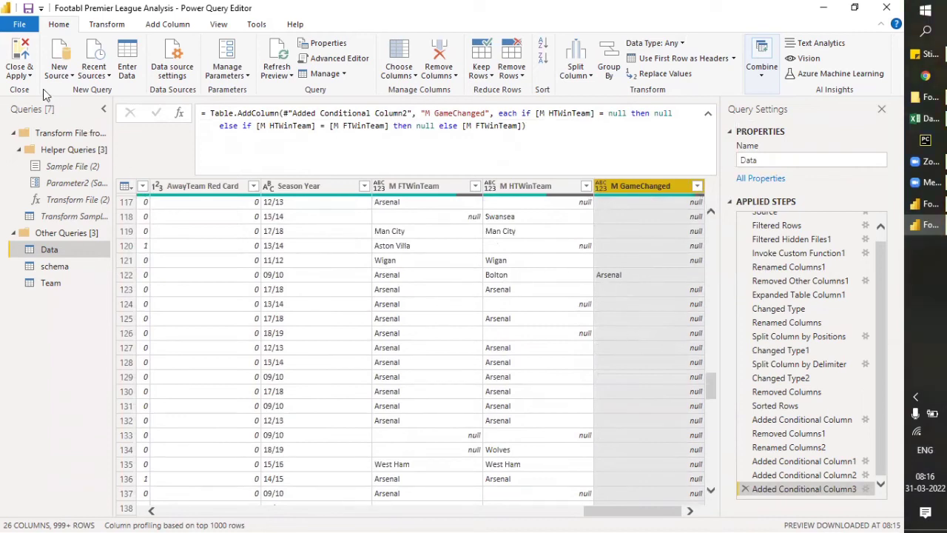
{"action": "left_click", "coordinate": [20, 76]}
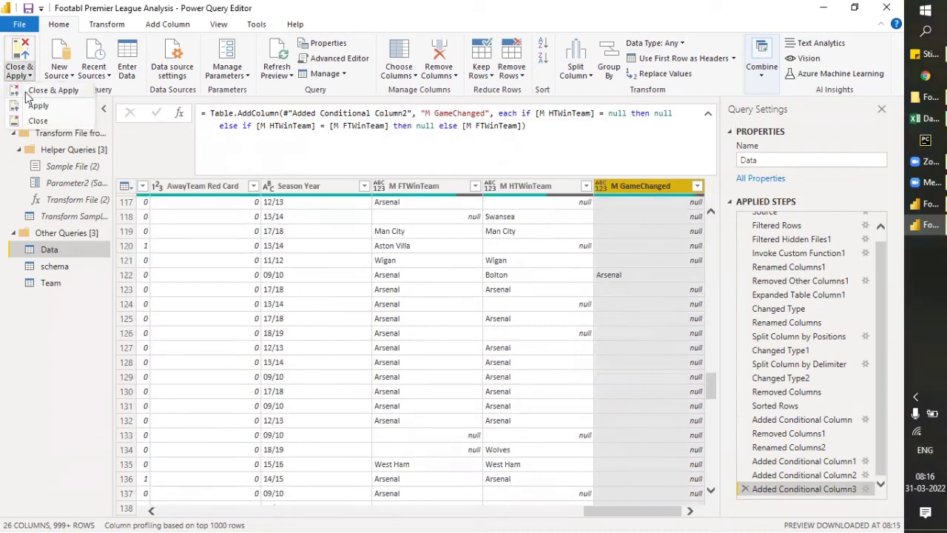
{"action": "left_click", "coordinate": [27, 97]}
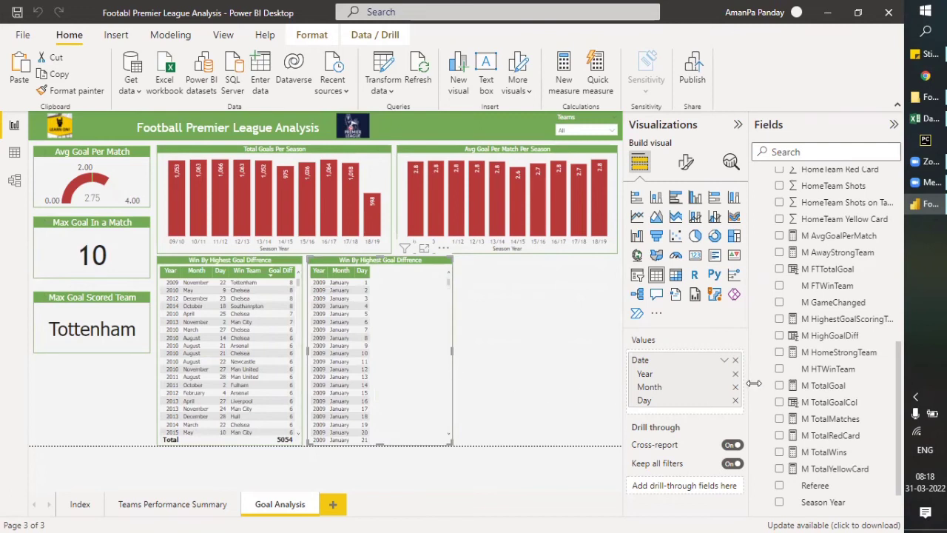
Add the M FTWinTeam and M HTWinTeam fields to the second goal-difference table and widen it to fit them
{"action": "left_click", "coordinate": [779, 286]}
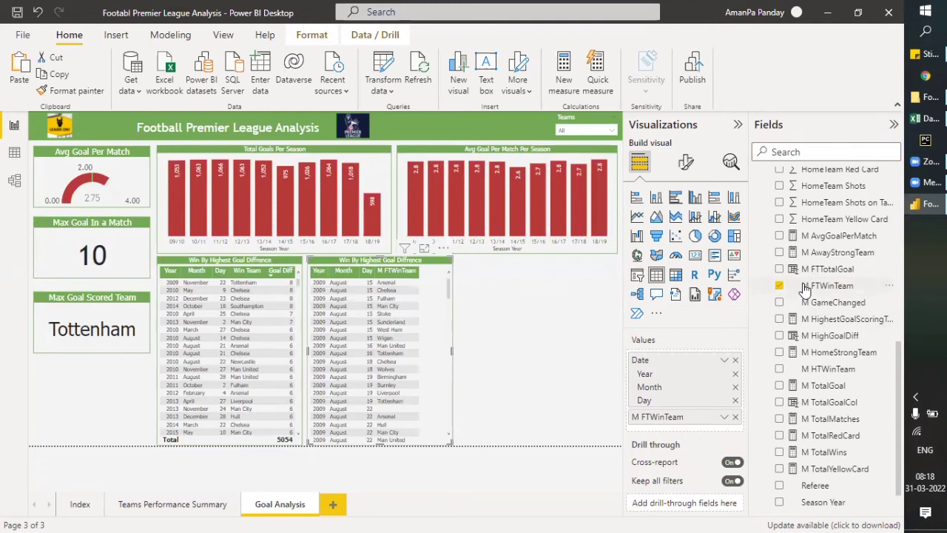
{"action": "left_click", "coordinate": [780, 370]}
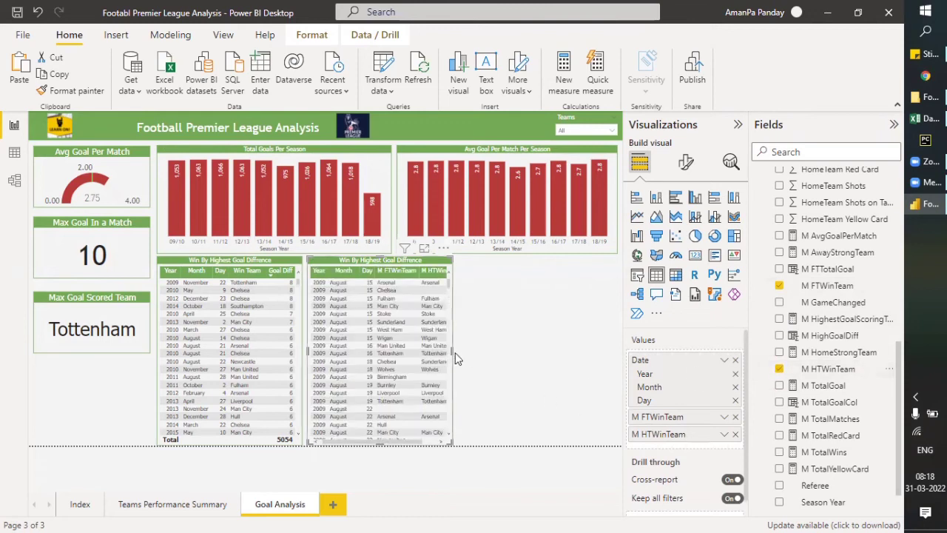
{"action": "left_click_drag", "start_coordinate": [464, 349], "coordinate": [473, 350]}
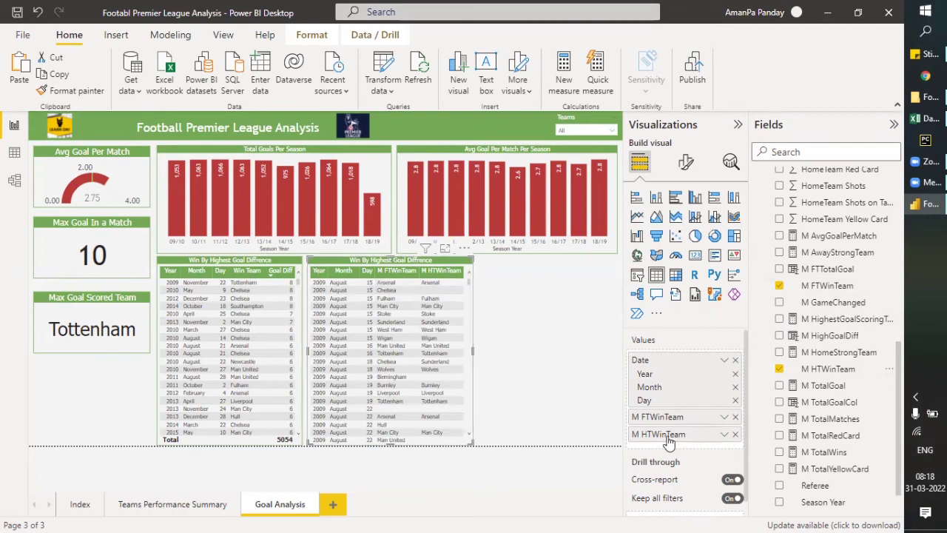
Rename the M FTWinTeam column of the second table as FT Lead Team
{"action": "double_click", "coordinate": [647, 420]}
{"action": "left_click", "coordinate": [645, 418]}
{"action": "key", "text": "BackSpace"}
{"action": "key", "text": "BackSpace"}
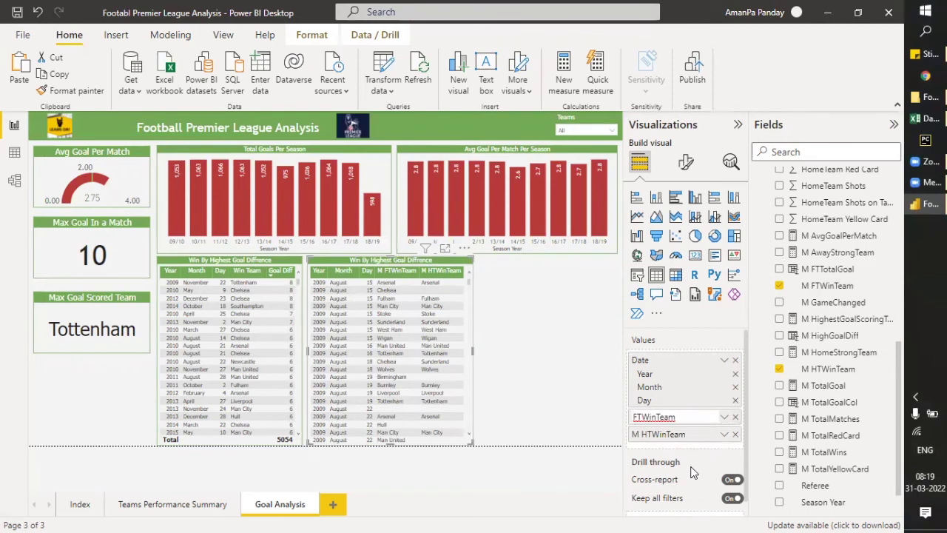
{"action": "type", "text": "Lead"}
{"action": "key", "text": "Delete"}
{"action": "key", "text": "Delete"}
{"action": "key", "text": "Delete"}
{"action": "key", "text": "Return"}
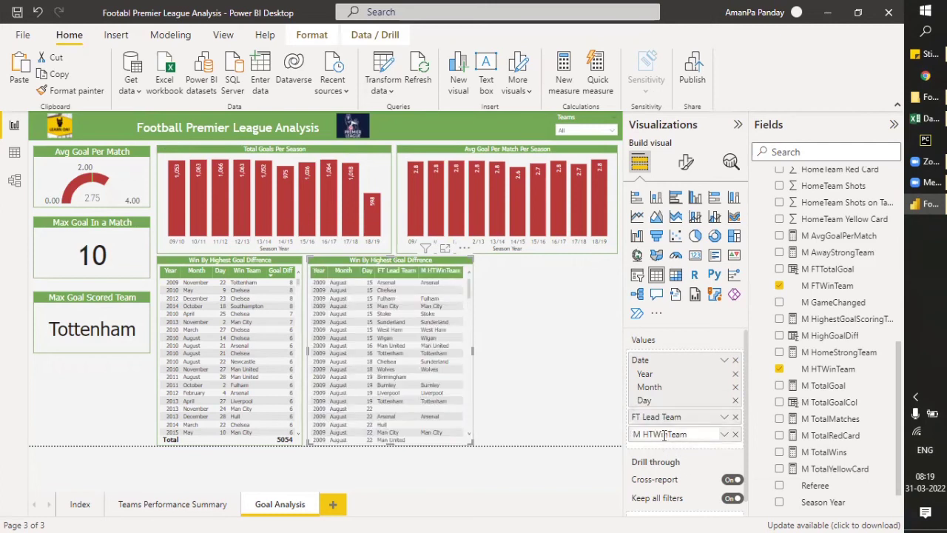
Rename the M HTWinTeam column of the second table as HT Lead Team
{"action": "double_click", "coordinate": [664, 435]}
{"action": "key", "text": "Delete"}
{"action": "key", "text": "Delete"}
{"action": "key", "text": "Right"}
{"action": "key", "text": "Right"}
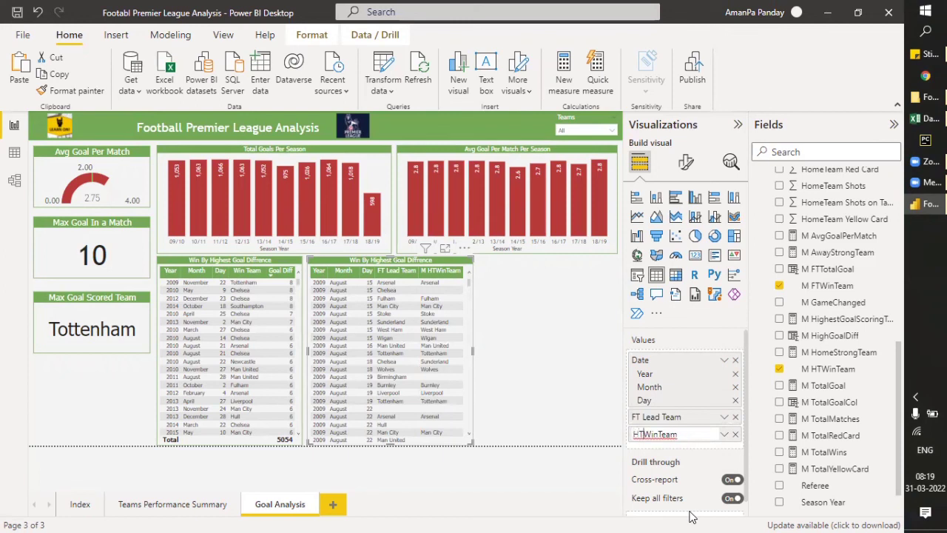
{"action": "type", "text": "Lead"}
{"action": "key", "text": "Delete"}
{"action": "key", "text": "Delete"}
{"action": "key", "text": "Delete"}
{"action": "key", "text": "Return"}
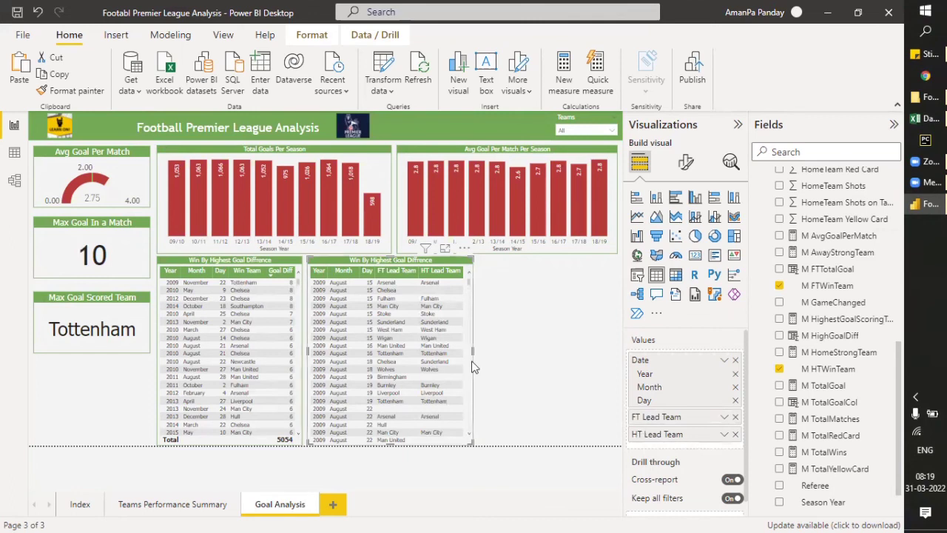
Replace the FT Lead Team column in the second table with the M GameChanged field
{"action": "left_click", "coordinate": [735, 416]}
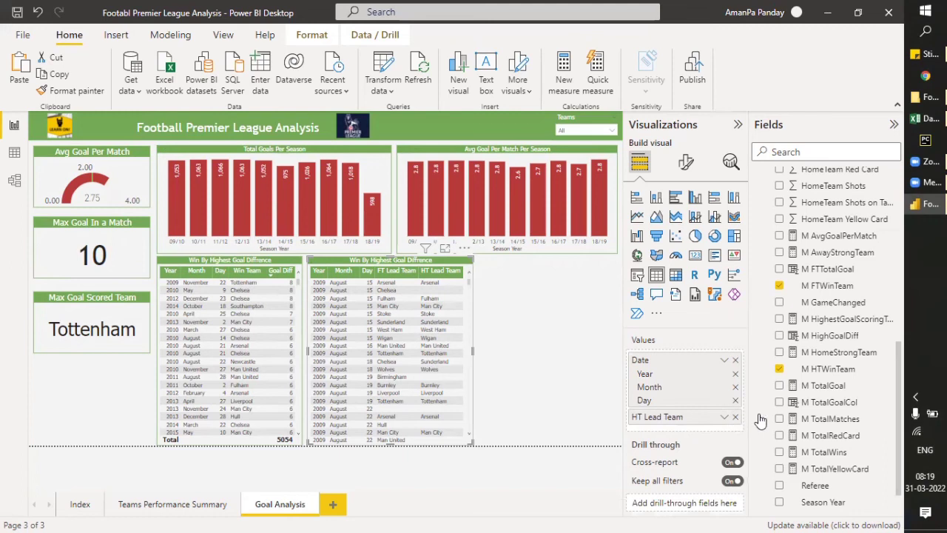
{"action": "left_click", "coordinate": [778, 304]}
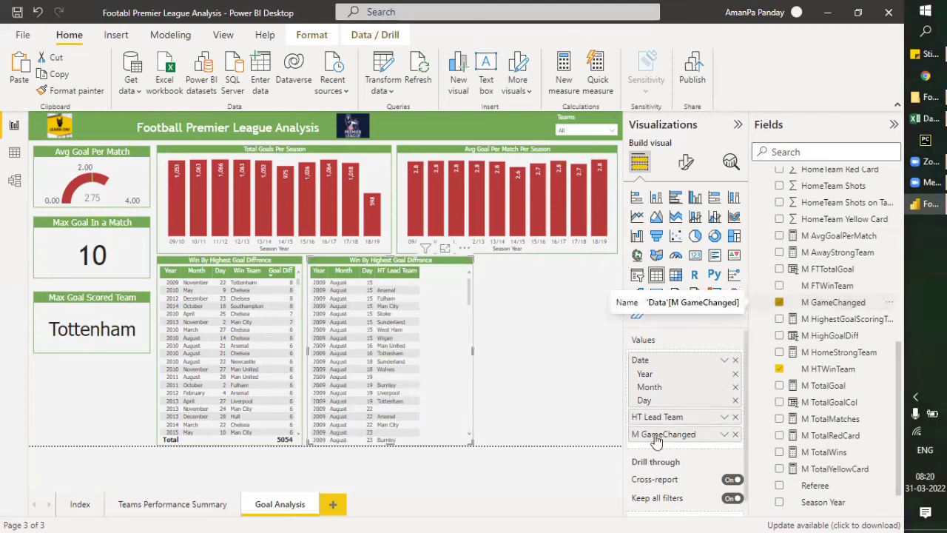
{"action": "double_click", "coordinate": [656, 437]}
{"action": "key", "text": "ctrl+a"}
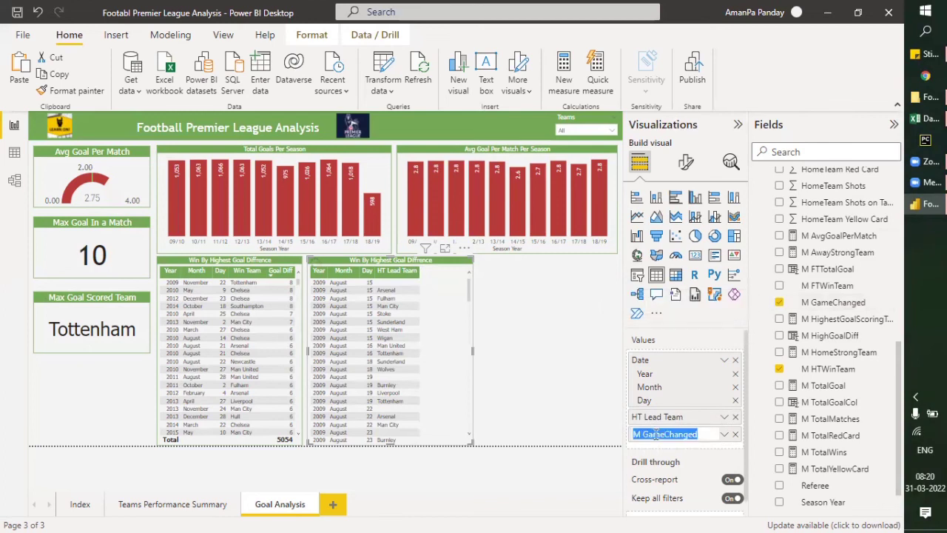
{"action": "key", "text": "Return"}
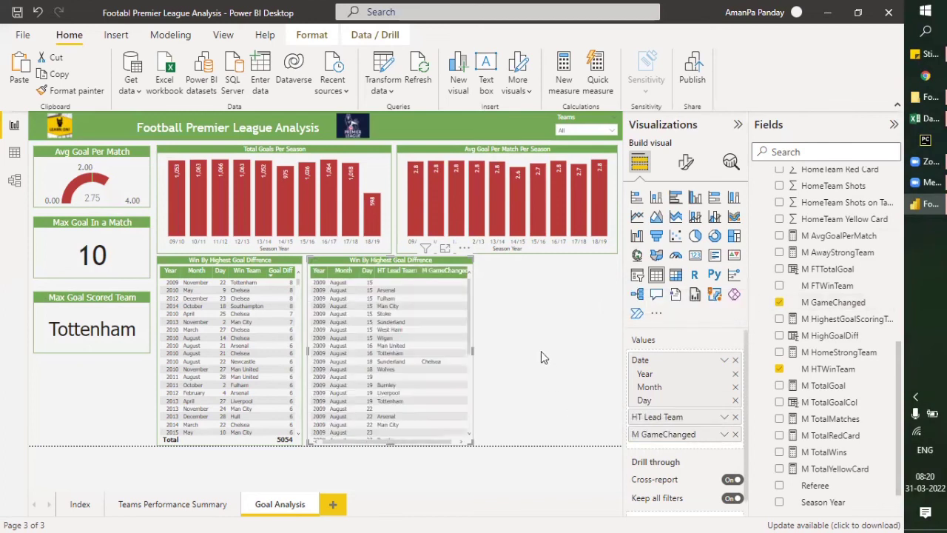
Rename the M GameChanged column of the second table as FT Win Team and widen the table to fit it
{"action": "double_click", "coordinate": [665, 435]}
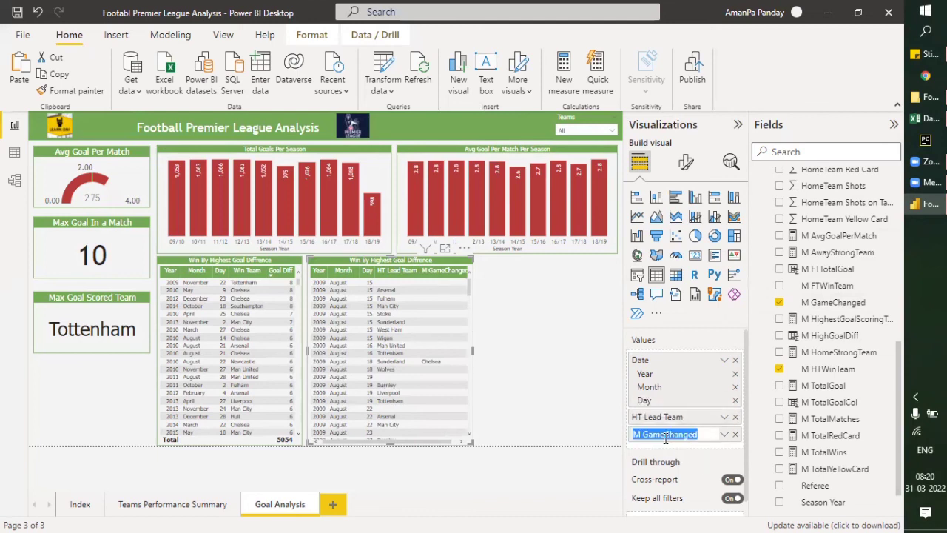
{"action": "type", "text": "FT"}
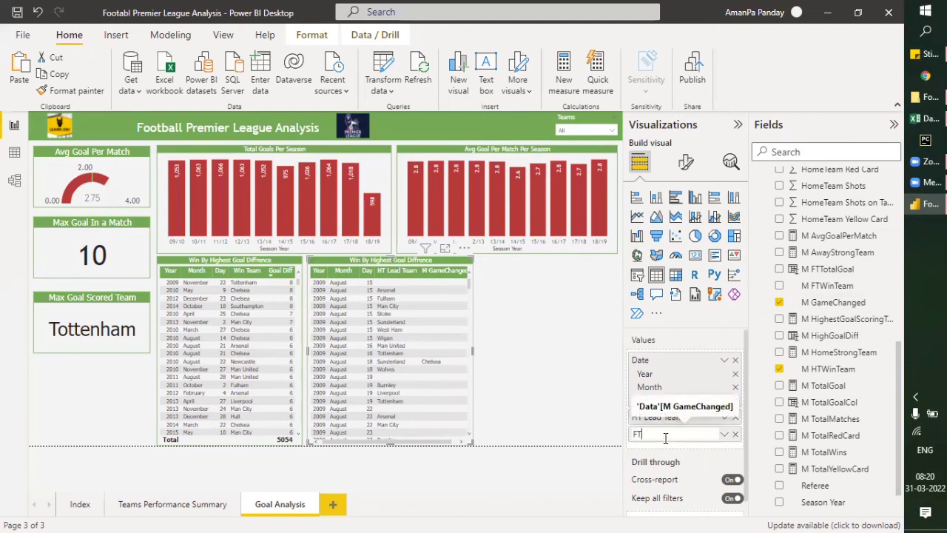
{"action": "type", "text": " Win"}
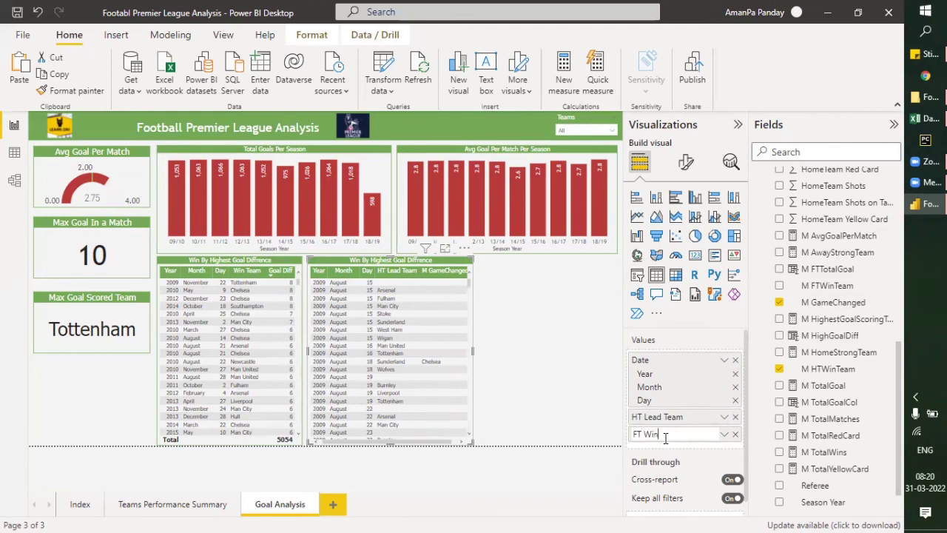
{"action": "type", "text": " Team"}
{"action": "key", "text": "Return"}
{"action": "left_click_drag", "start_coordinate": [472, 355], "coordinate": [493, 351]}
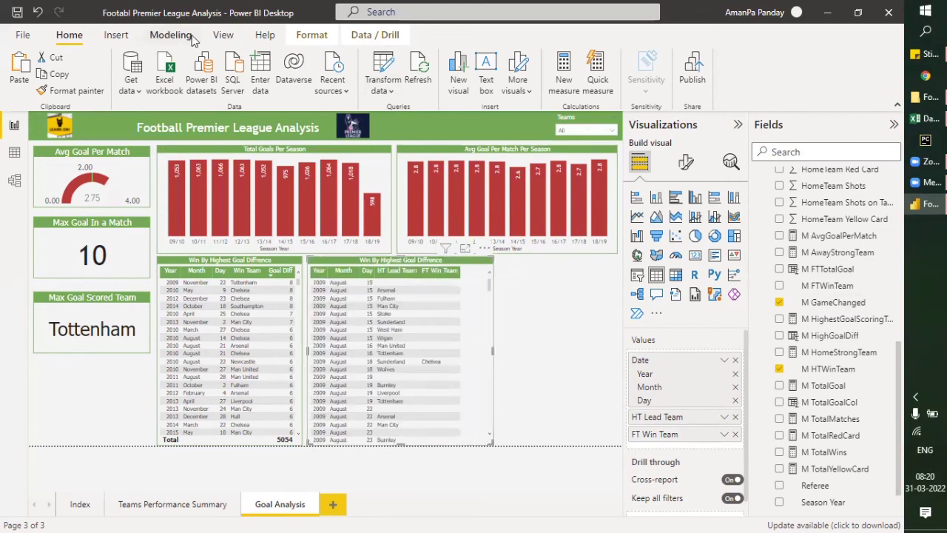
Show the Filters pane for the second table, expand it, and collapse the Visualizations pane
{"action": "left_click", "coordinate": [223, 35]}
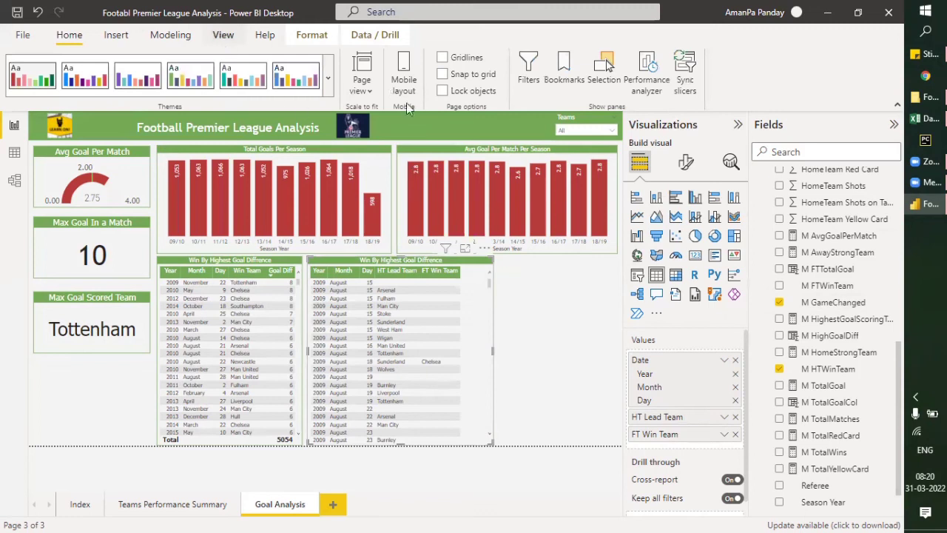
{"action": "left_click", "coordinate": [538, 63]}
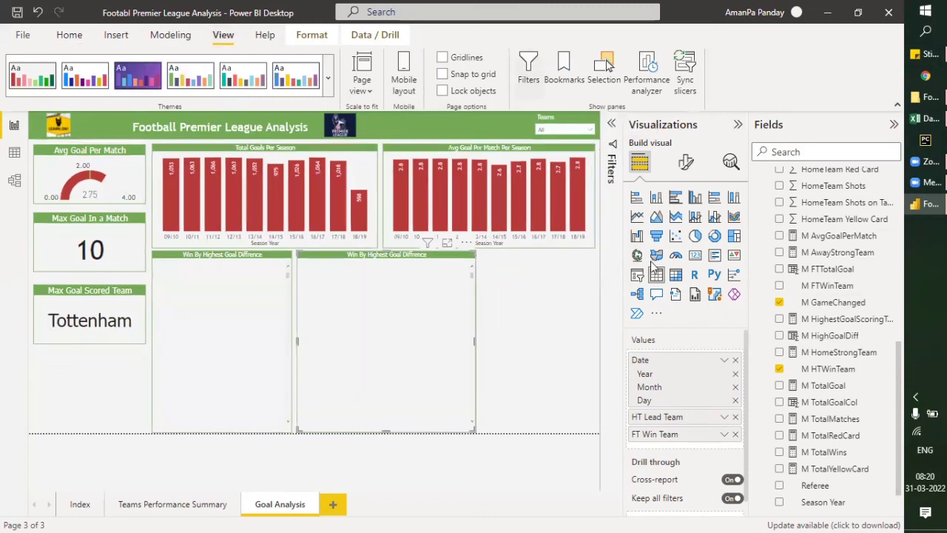
{"action": "left_click", "coordinate": [738, 126]}
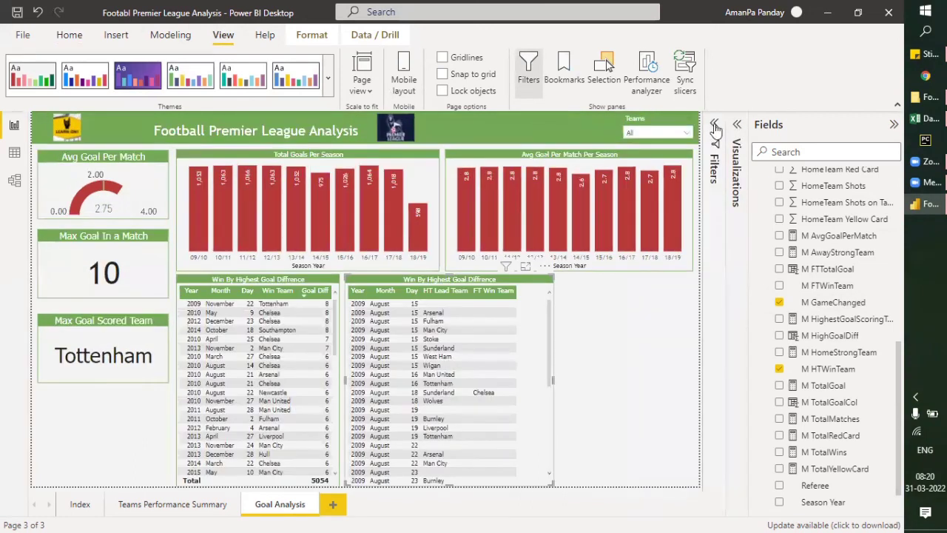
{"action": "left_click", "coordinate": [715, 127]}
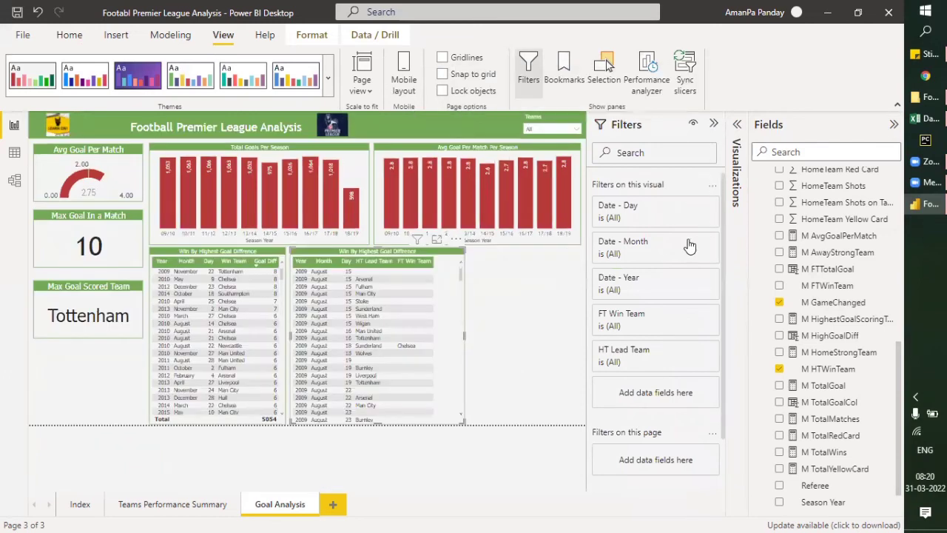
Filter the second table's FT Win Team by basic filtering to include every team but exclude (Blank)
{"action": "left_click", "coordinate": [650, 327]}
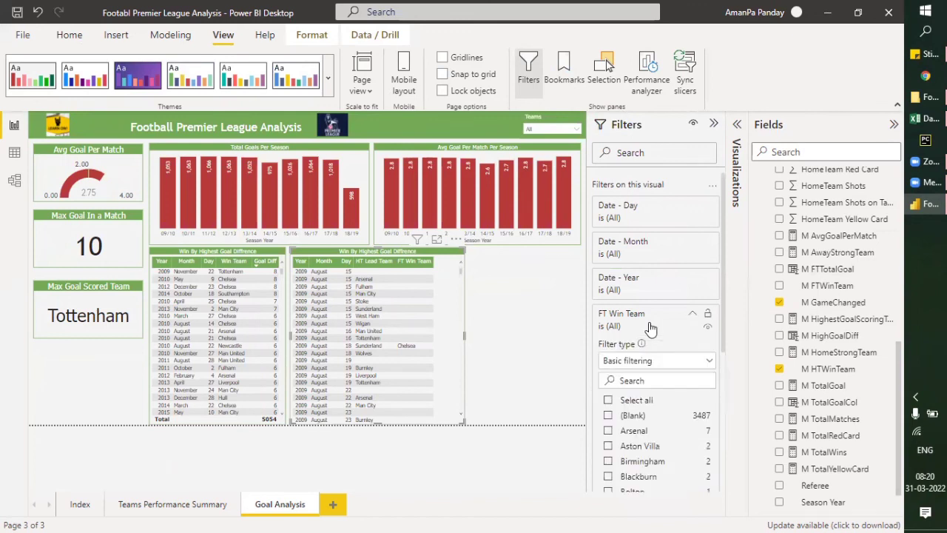
{"action": "scroll", "coordinate": [649, 405], "scroll_direction": "down", "scroll_amount": 1}
{"action": "scroll", "coordinate": [649, 408], "scroll_direction": "down", "scroll_amount": 1}
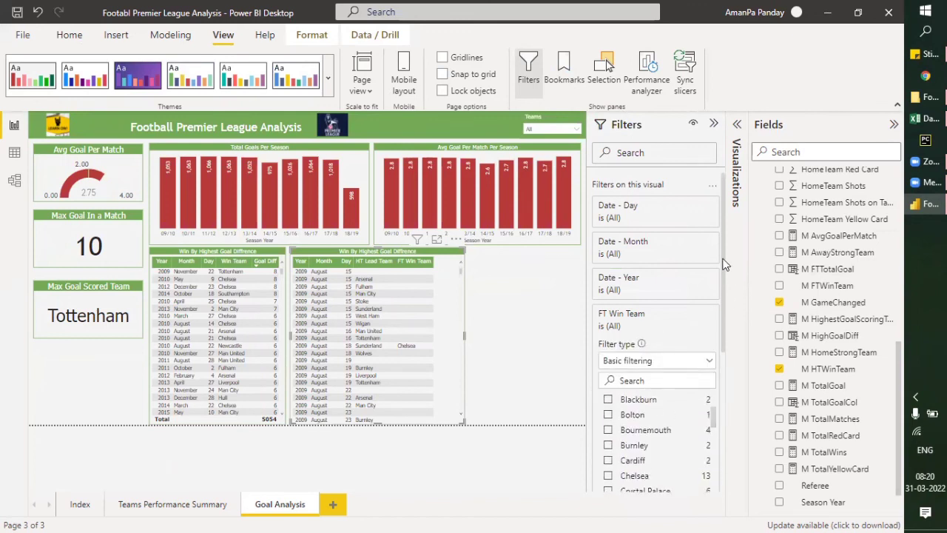
{"action": "scroll", "coordinate": [725, 339], "scroll_direction": "down", "scroll_amount": 4}
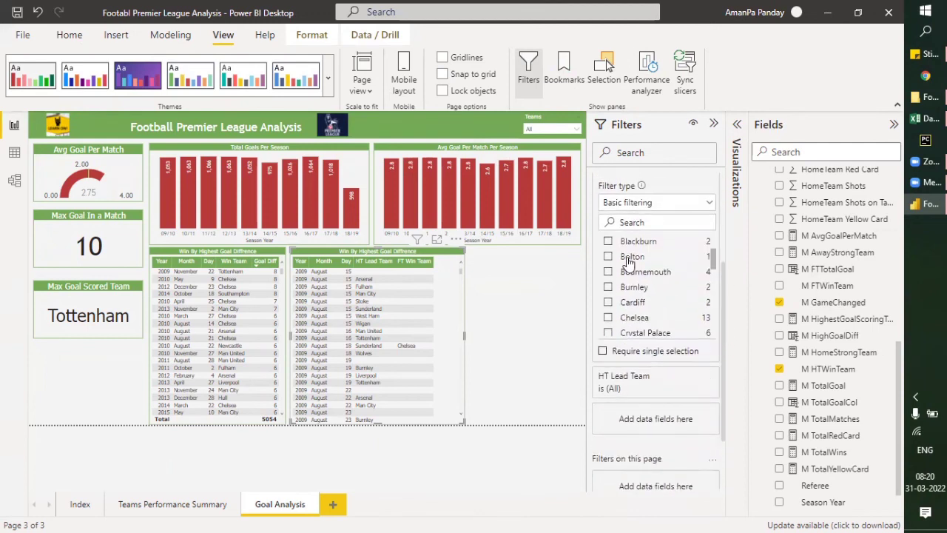
{"action": "scroll", "coordinate": [627, 261], "scroll_direction": "up", "scroll_amount": 3}
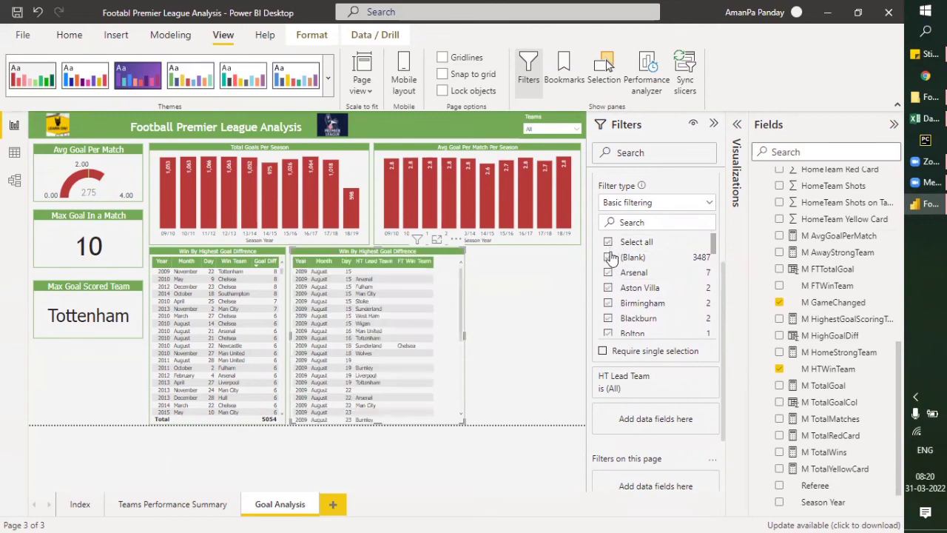
{"action": "left_click", "coordinate": [608, 257]}
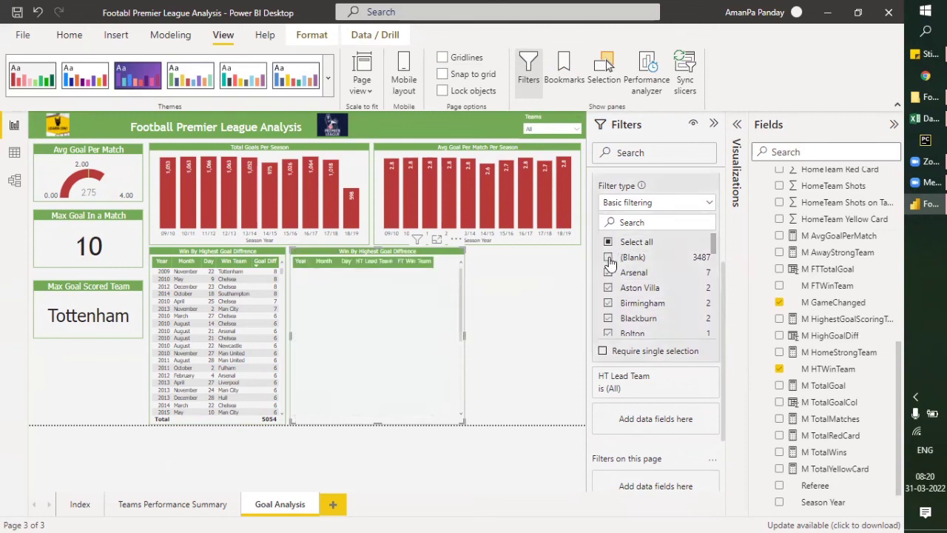
{"action": "scroll", "coordinate": [677, 263], "scroll_direction": "up", "scroll_amount": 3}
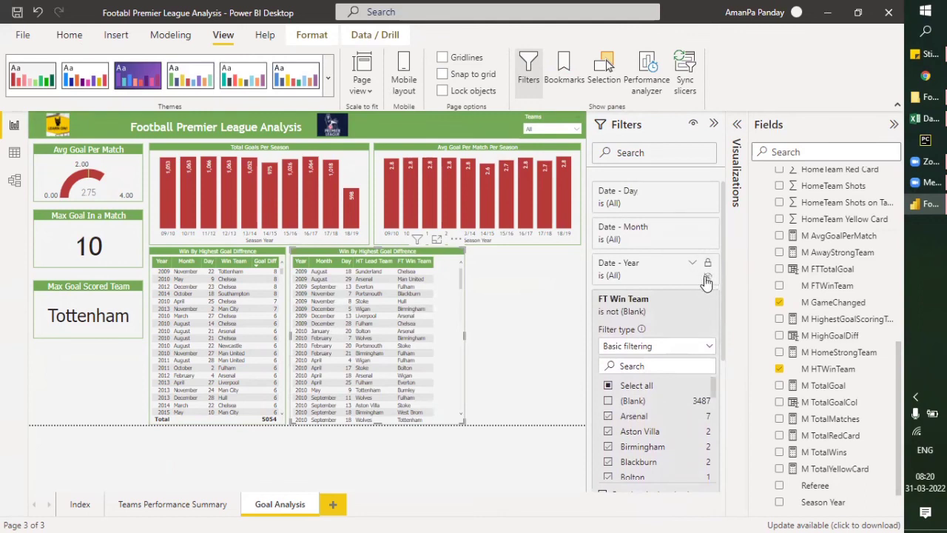
{"action": "left_click", "coordinate": [706, 275]}
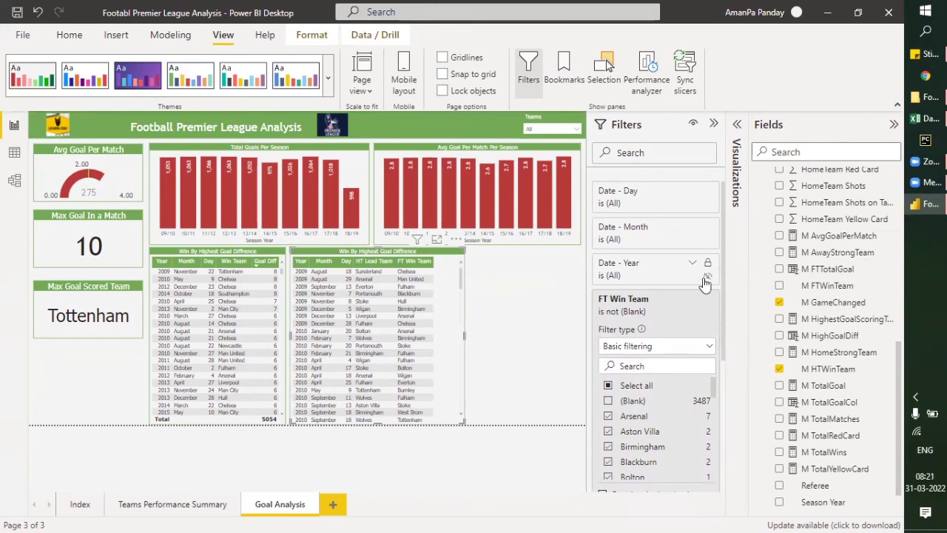
Collapse the Filters pane and narrow the second table to fit its columns
{"action": "left_click", "coordinate": [714, 126]}
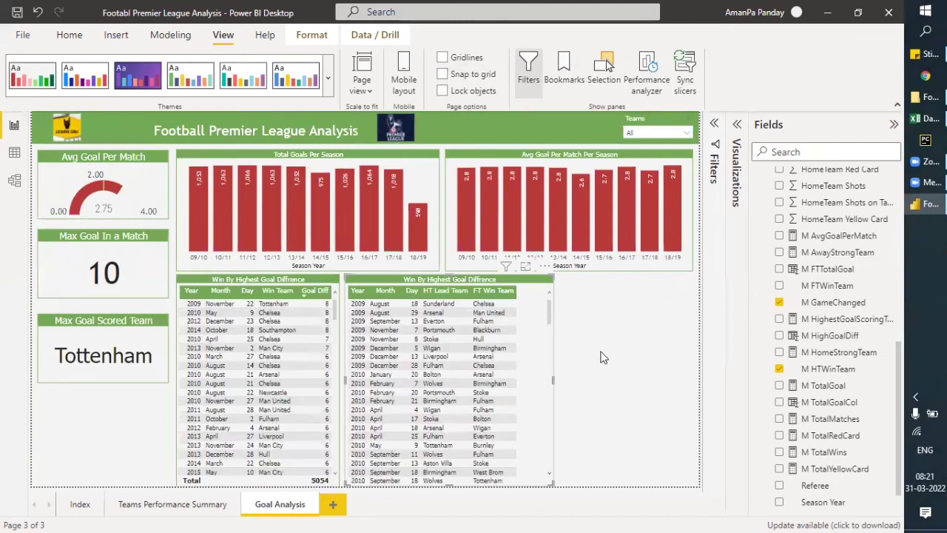
{"action": "left_click_drag", "start_coordinate": [554, 381], "coordinate": [528, 387]}
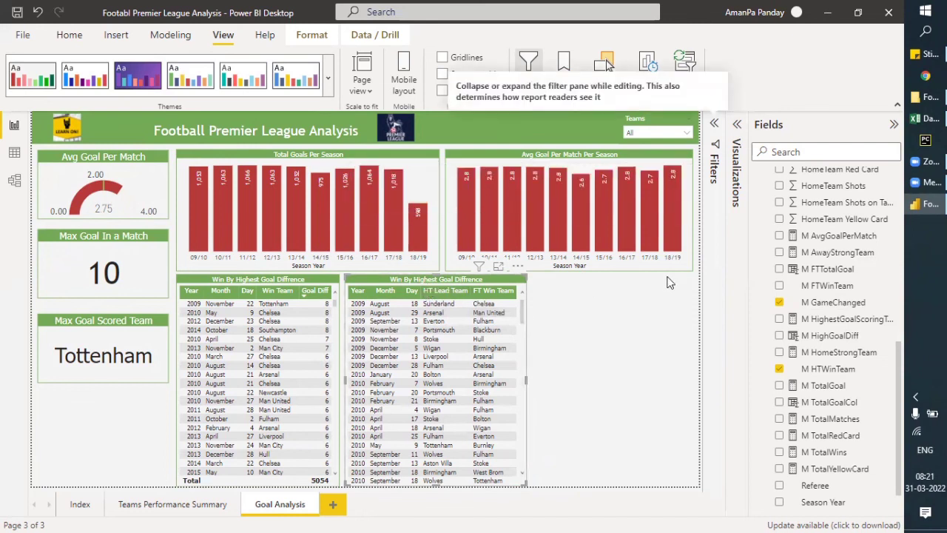
Open the title settings of the second table and clear its existing title text
{"action": "left_click", "coordinate": [737, 127]}
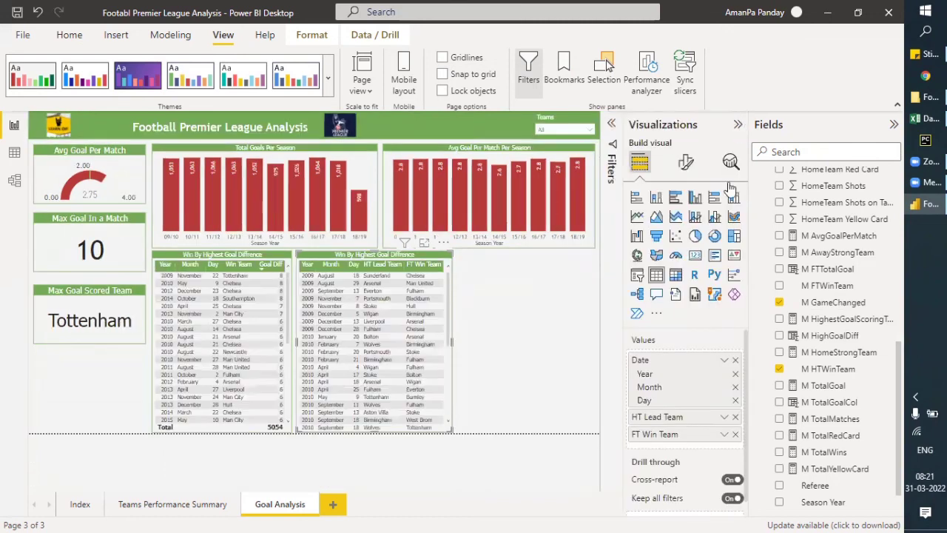
{"action": "left_click", "coordinate": [686, 162]}
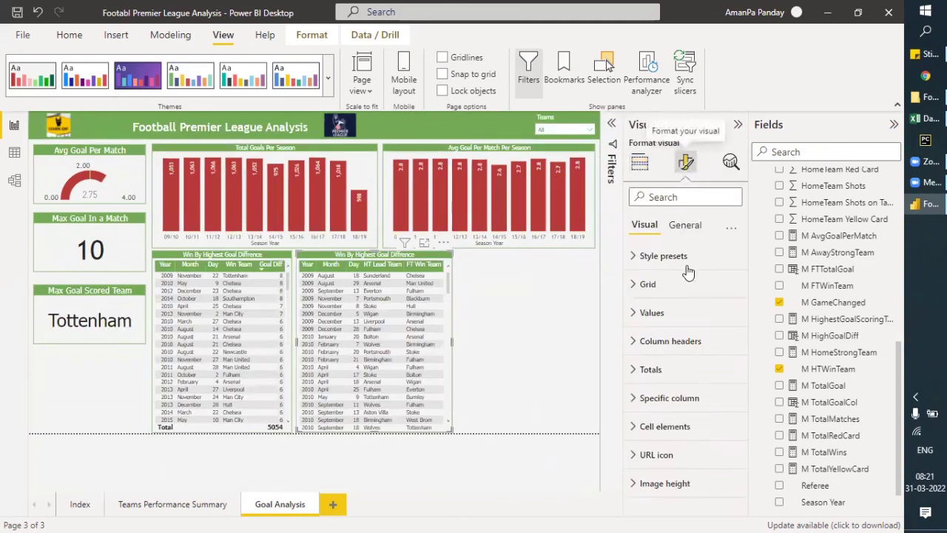
{"action": "left_click", "coordinate": [686, 225]}
{"action": "left_click", "coordinate": [637, 288]}
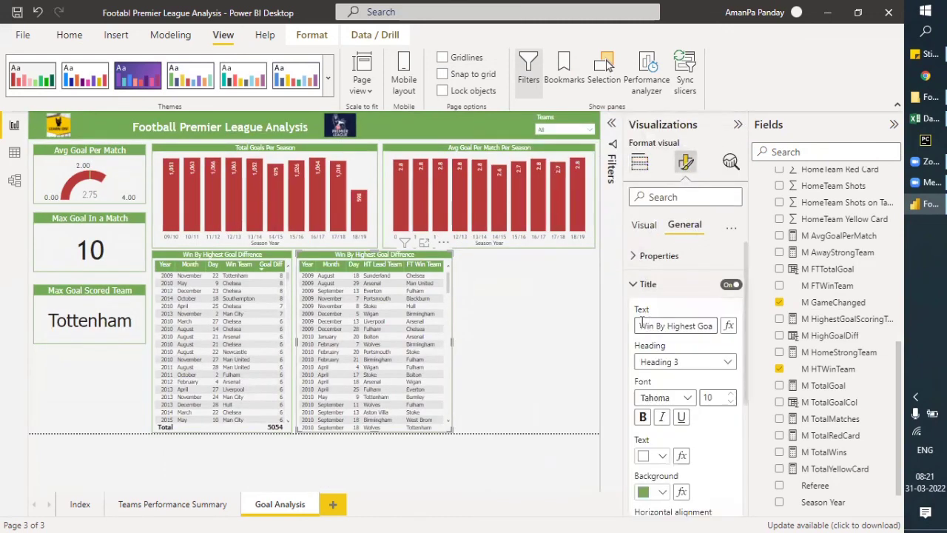
{"action": "left_click_drag", "start_coordinate": [641, 324], "coordinate": [729, 337]}
{"action": "key", "text": "BackSpace"}
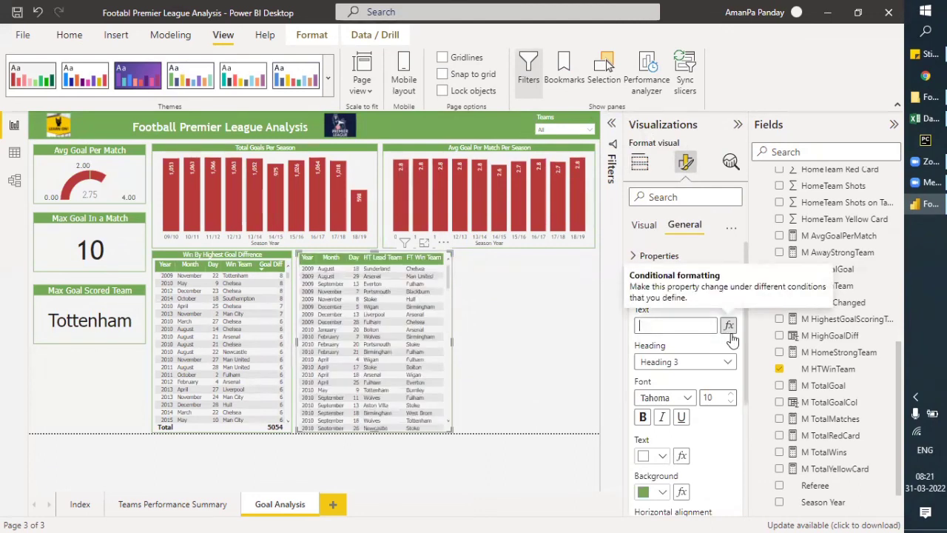
Enter "Game Changed Comparision HT Vs FT" as the second table's title
{"action": "type", "text": "Game chC"}
{"action": "key", "text": "BackSpace"}
{"action": "key", "text": "BackSpace"}
{"action": "key", "text": "BackSpace"}
{"action": "type", "text": "ch"}
{"action": "key", "text": "BackSpace"}
{"action": "key", "text": "BackSpace"}
{"action": "key", "text": "BackSpace"}
{"action": "key", "text": "BackSpace"}
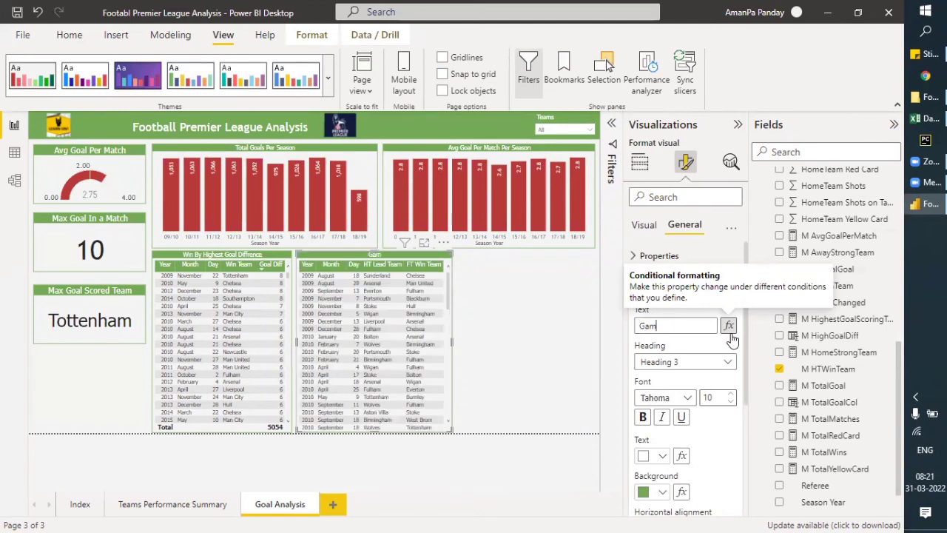
{"action": "type", "text": "e Changed"}
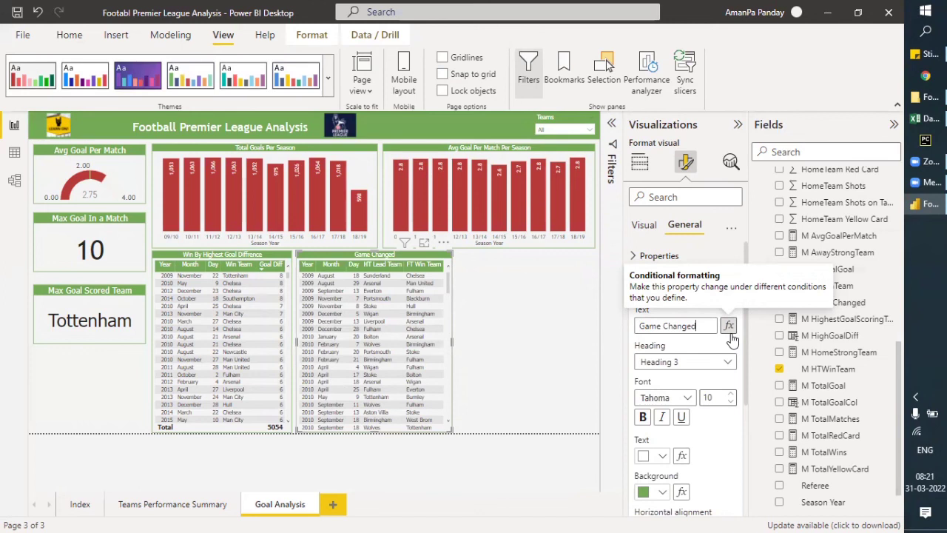
{"action": "type", "text": " Comparision HT"}
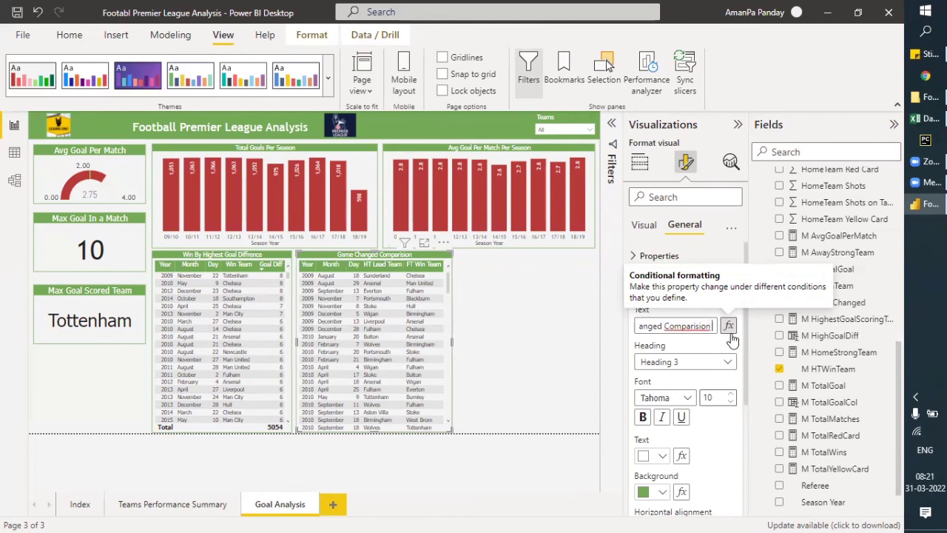
{"action": "type", "text": " VS"}
{"action": "key", "text": "BackSpace"}
{"action": "type", "text": "S s s"}
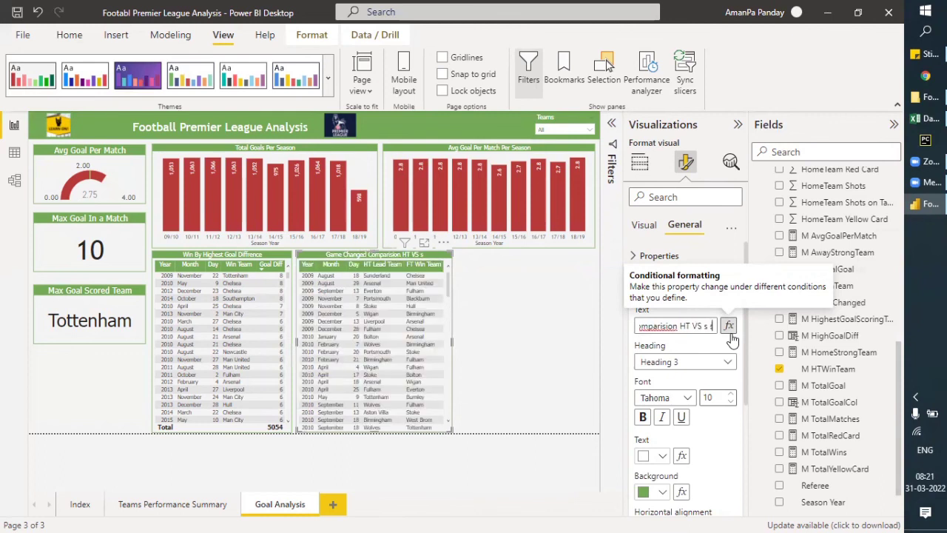
{"action": "key", "text": "BackSpace"}
{"action": "key", "text": "BackSpace"}
{"action": "key", "text": "BackSpace"}
{"action": "key", "text": "BackSpace"}
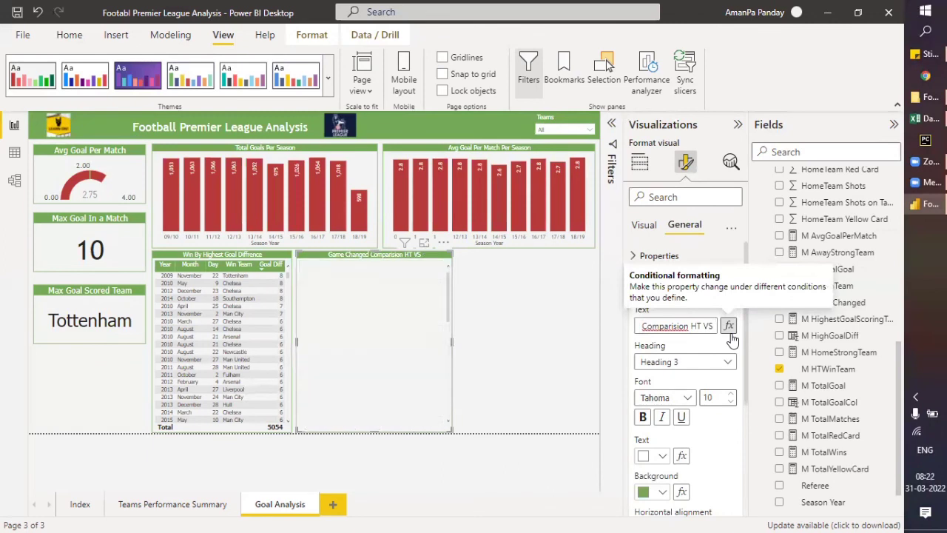
{"action": "key", "text": "BackSpace"}
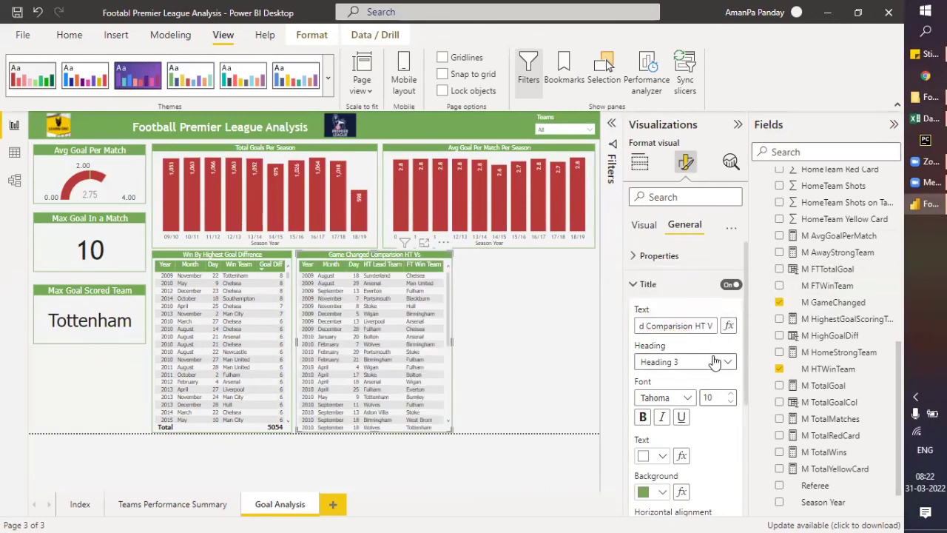
{"action": "type", "text": "s"}
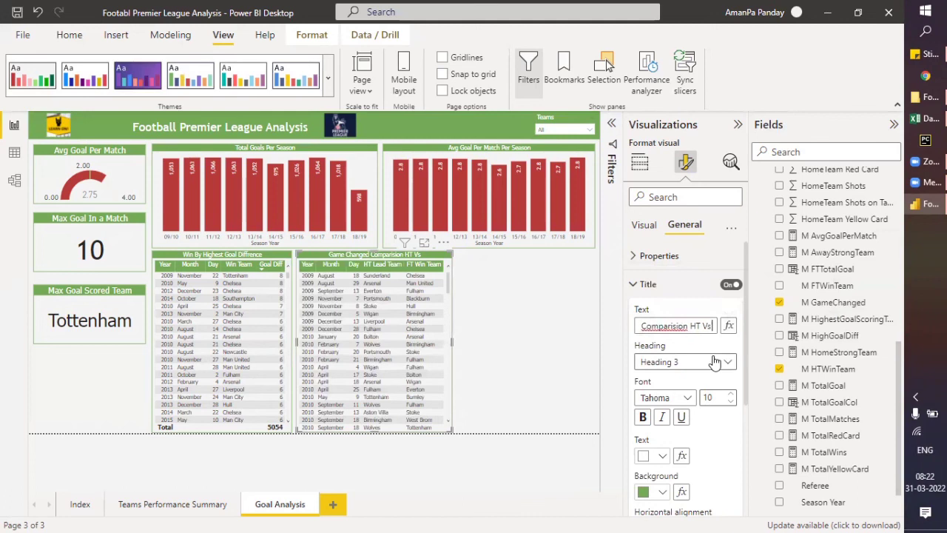
{"action": "type", "text": " FT"}
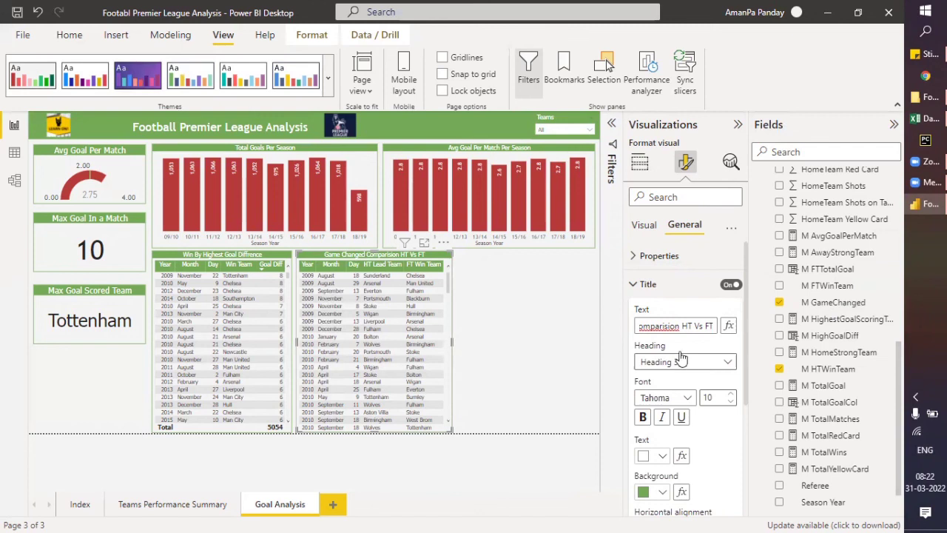
Correct "Comparision" to "Comparison" in the second table's title, then deselect the table and collapse the Visualizations pane
{"action": "left_click", "coordinate": [660, 326]}
{"action": "key", "text": "BackSpace"}
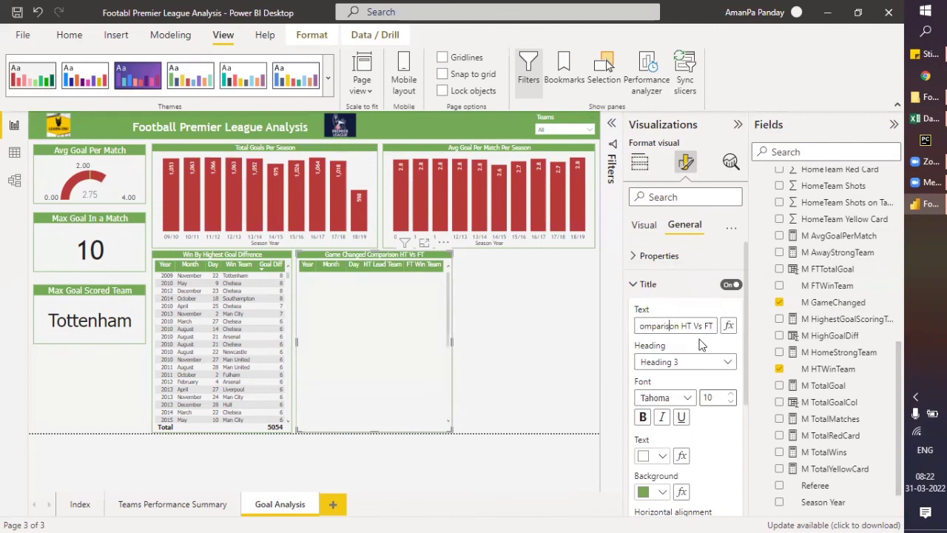
{"action": "left_click", "coordinate": [488, 303]}
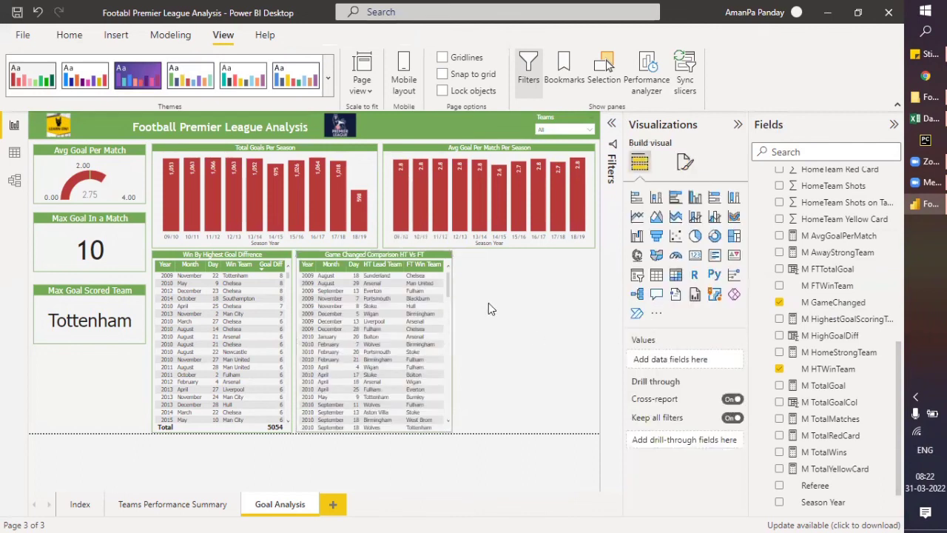
{"action": "left_click", "coordinate": [739, 125]}
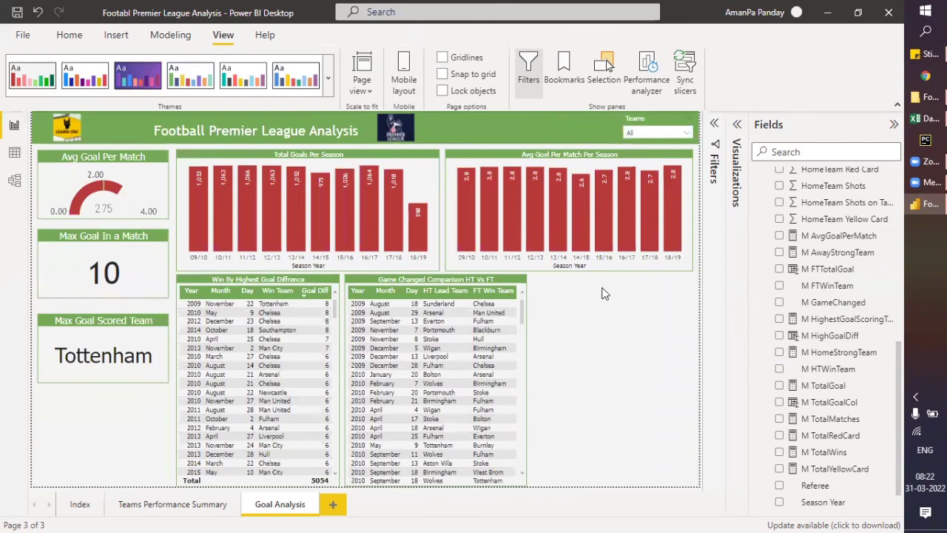